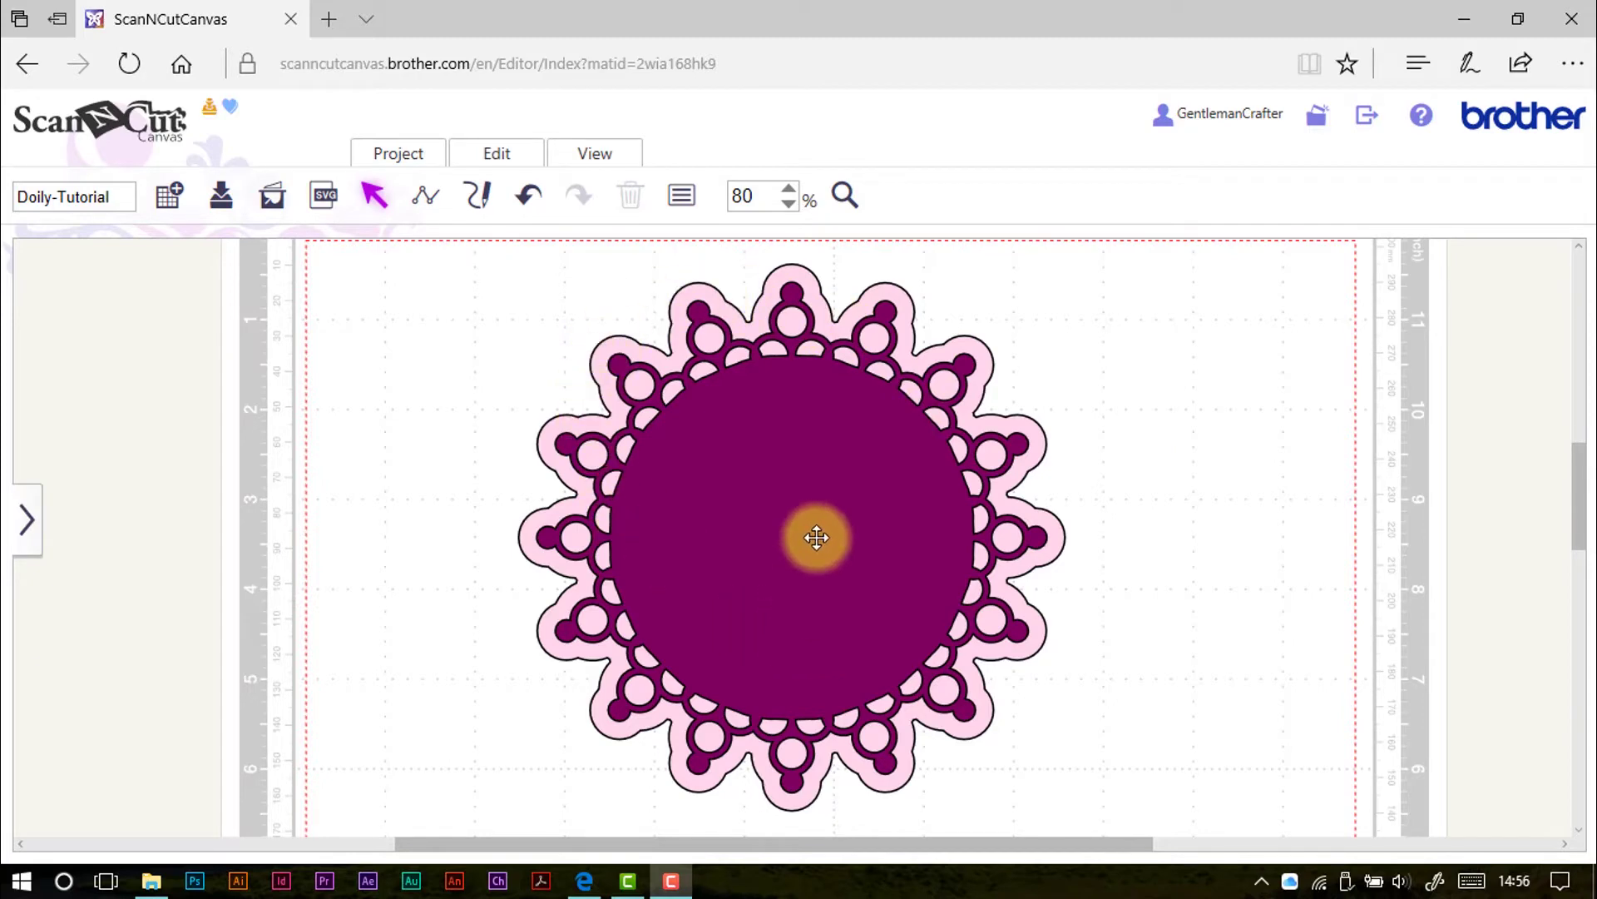
- Drag the 5.68-inch lace doily ring to the right, off the pink scalloped base
left_click(802, 506)
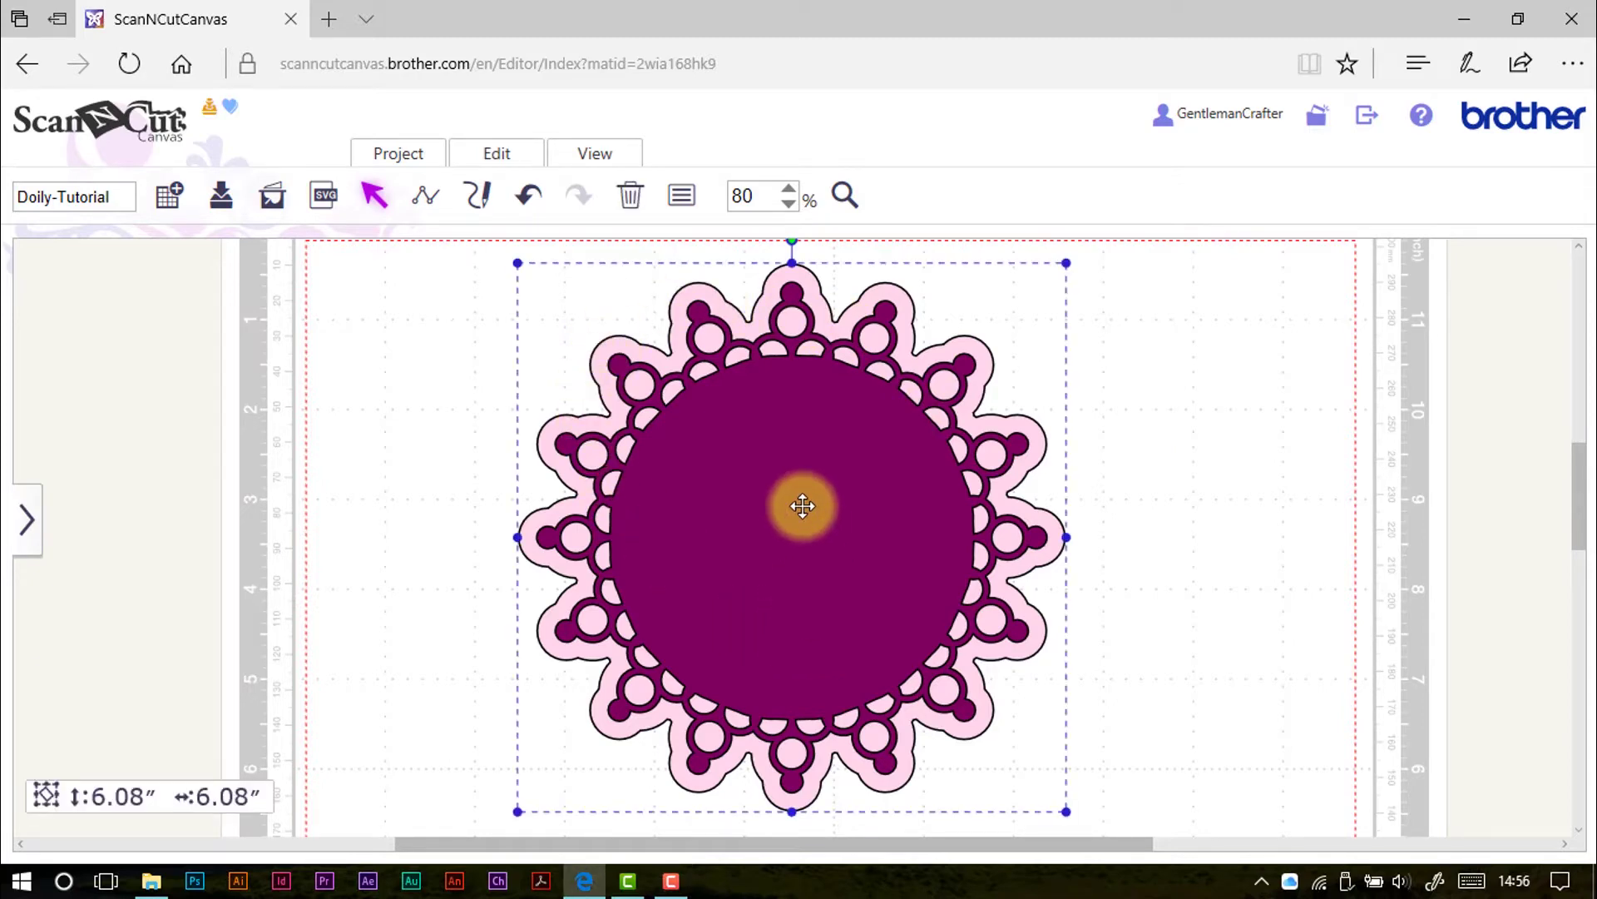
left_click(802, 506)
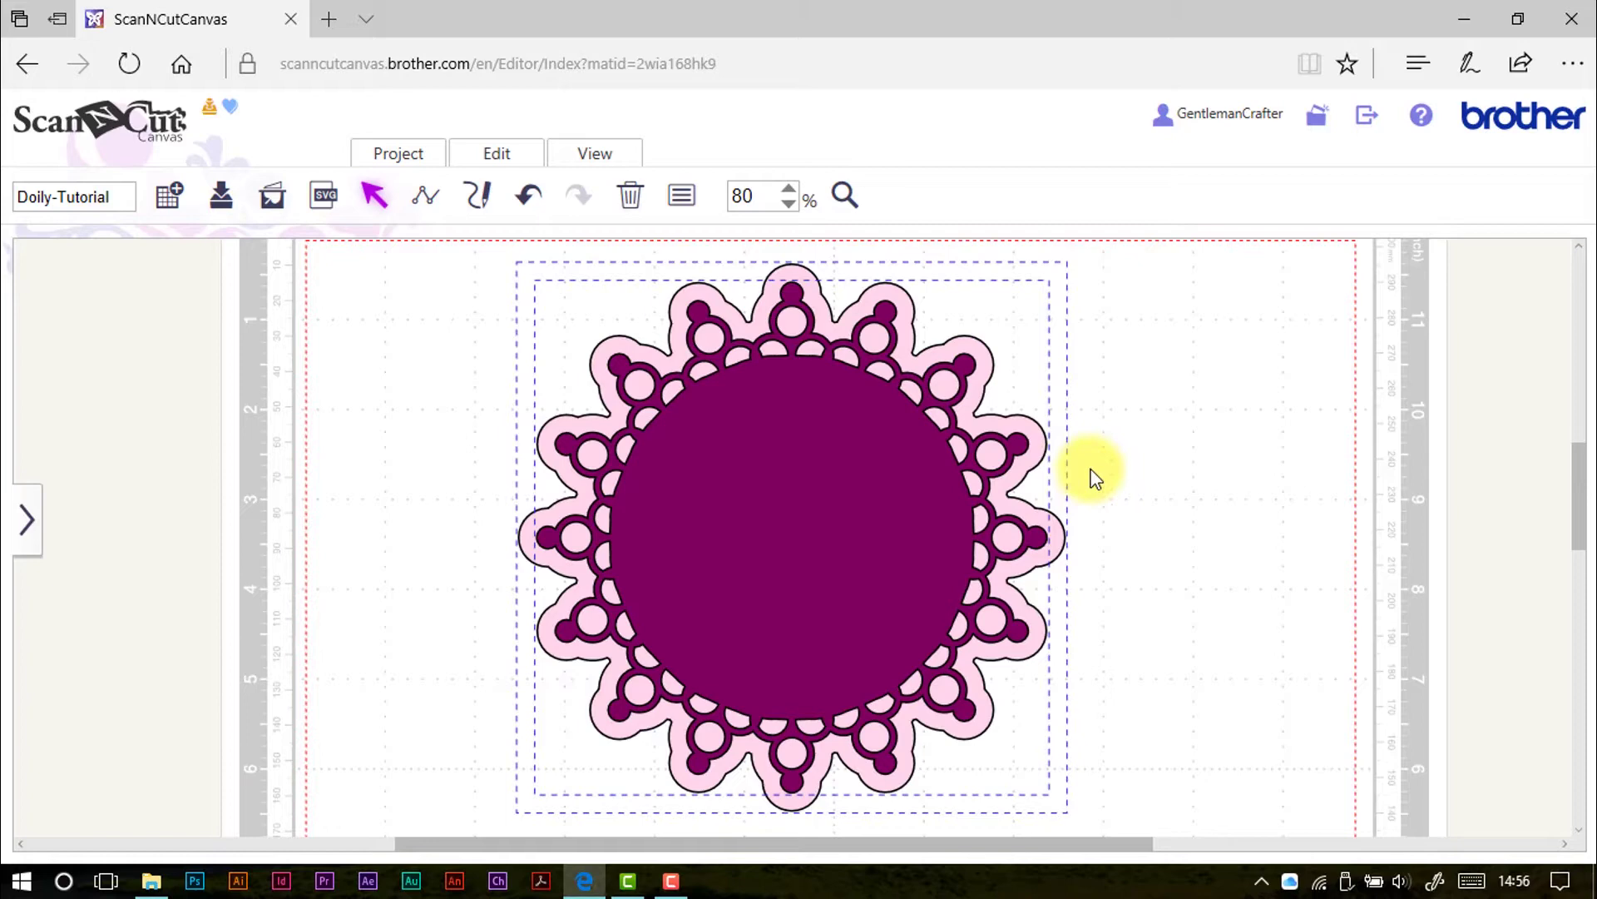
left_click_drag(816, 482, 1080, 477)
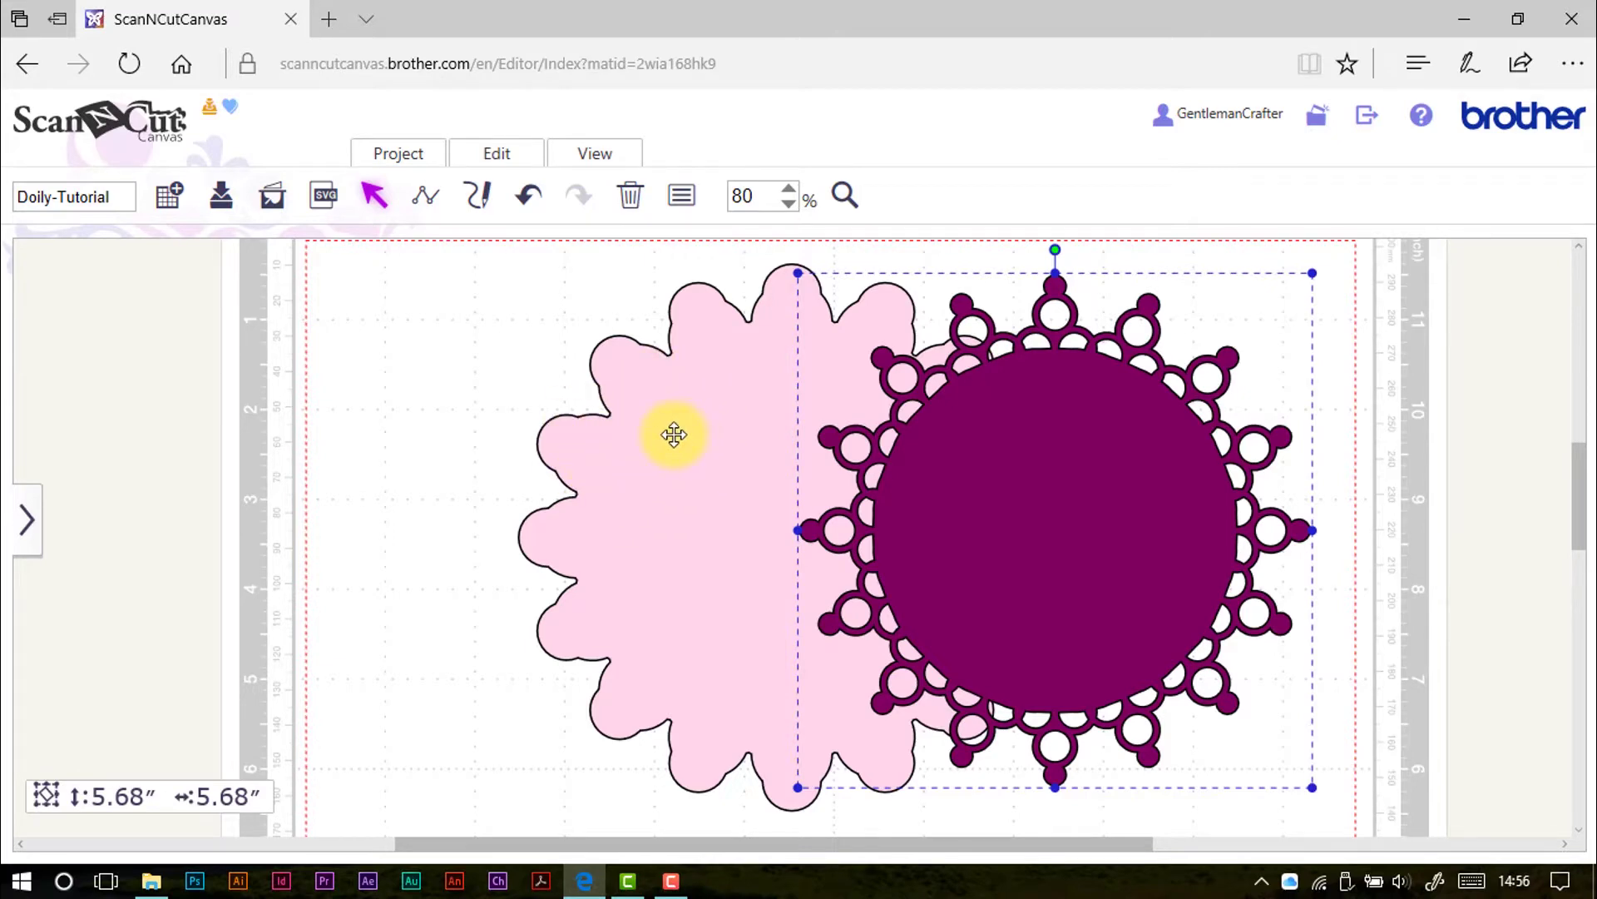
- Discard the doily project for a new blank one and add a 3.94-inch Basic circle
left_click(169, 196)
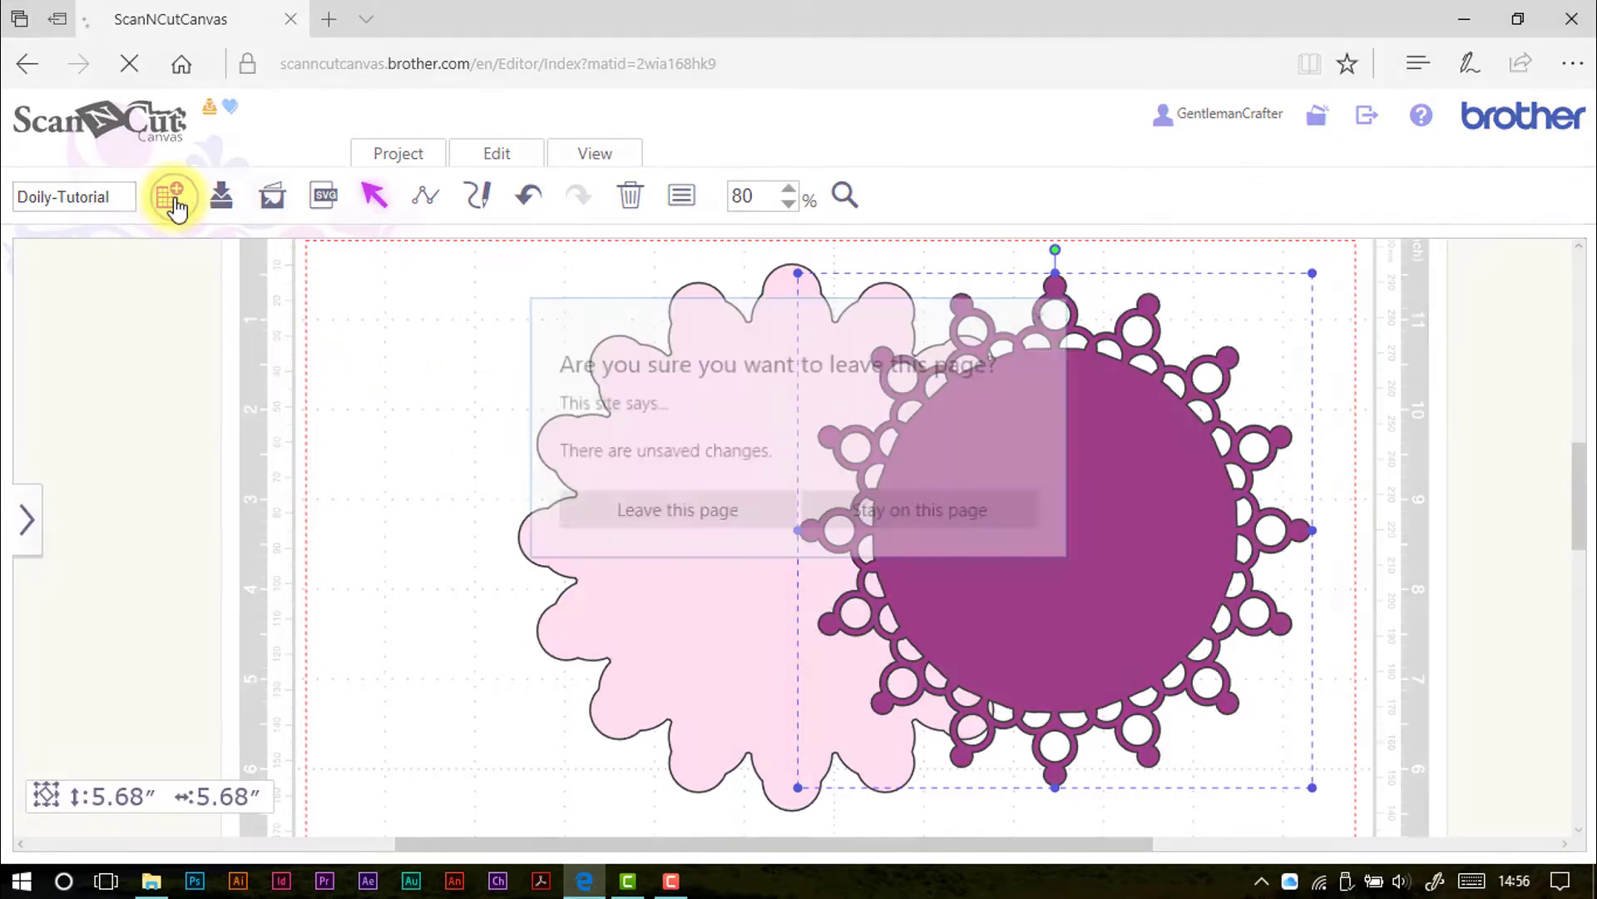
left_click(694, 504)
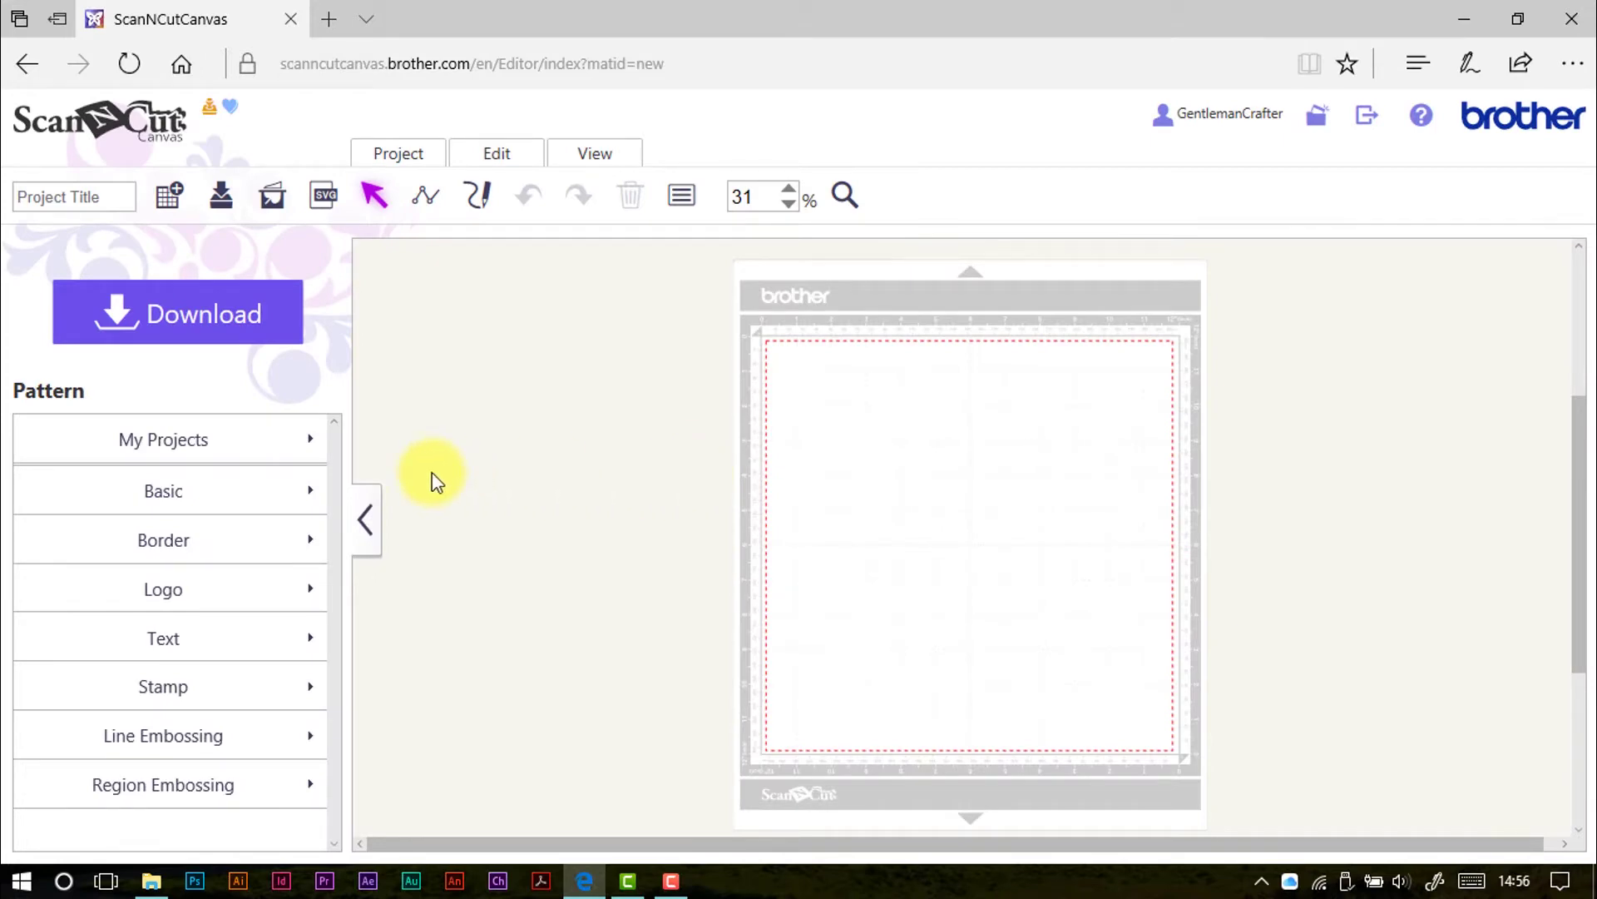
left_click(277, 499)
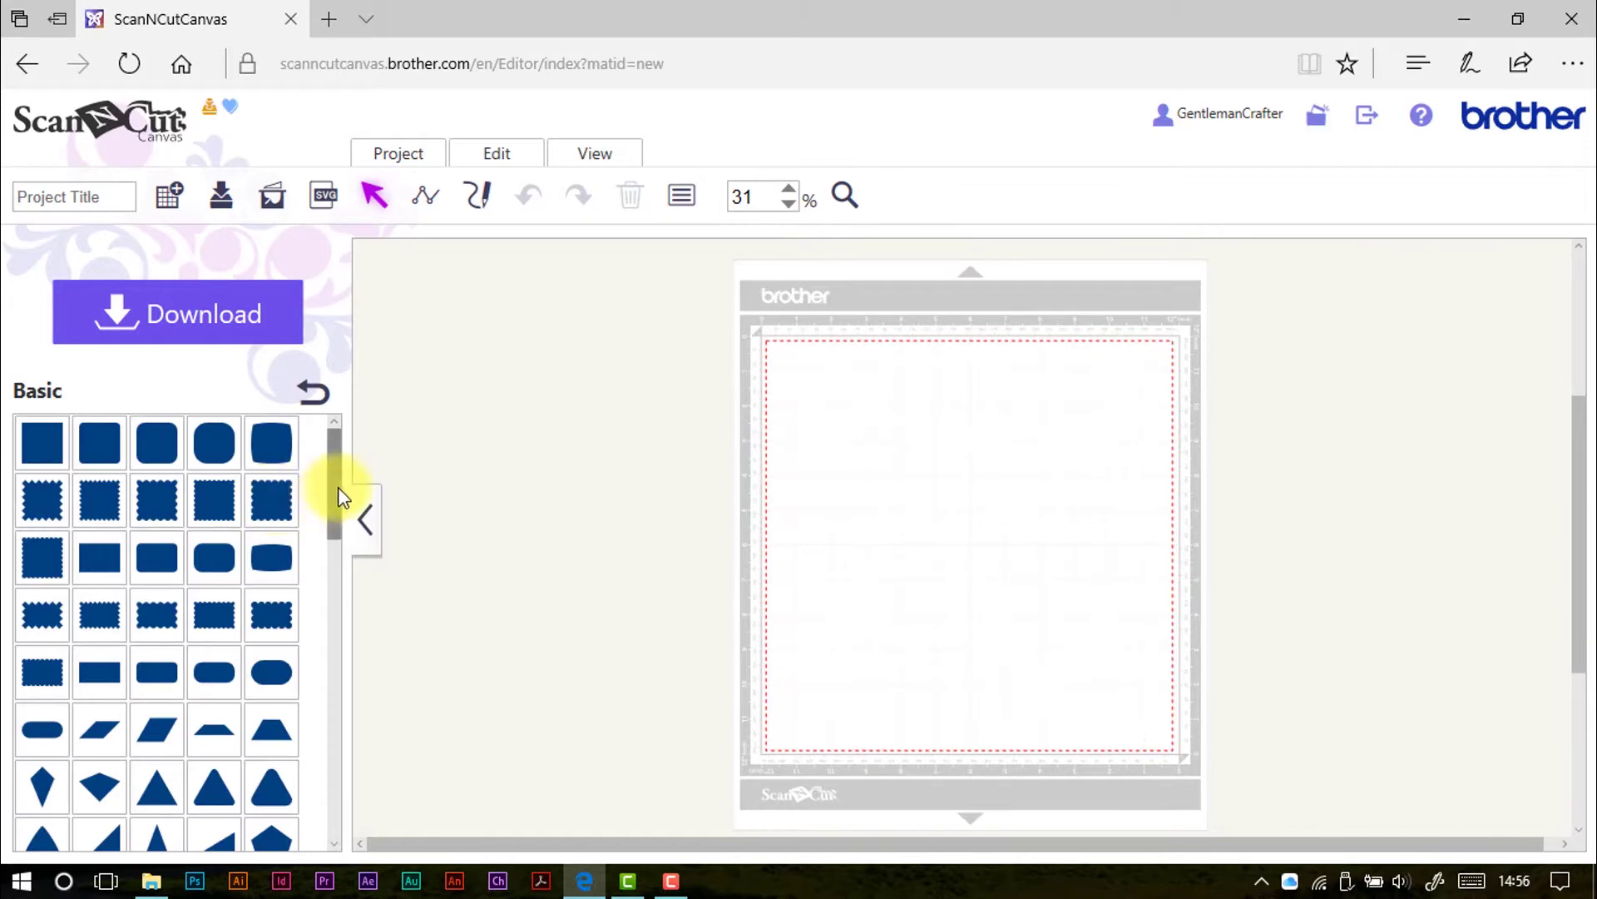
left_click_drag(337, 487, 601, 356)
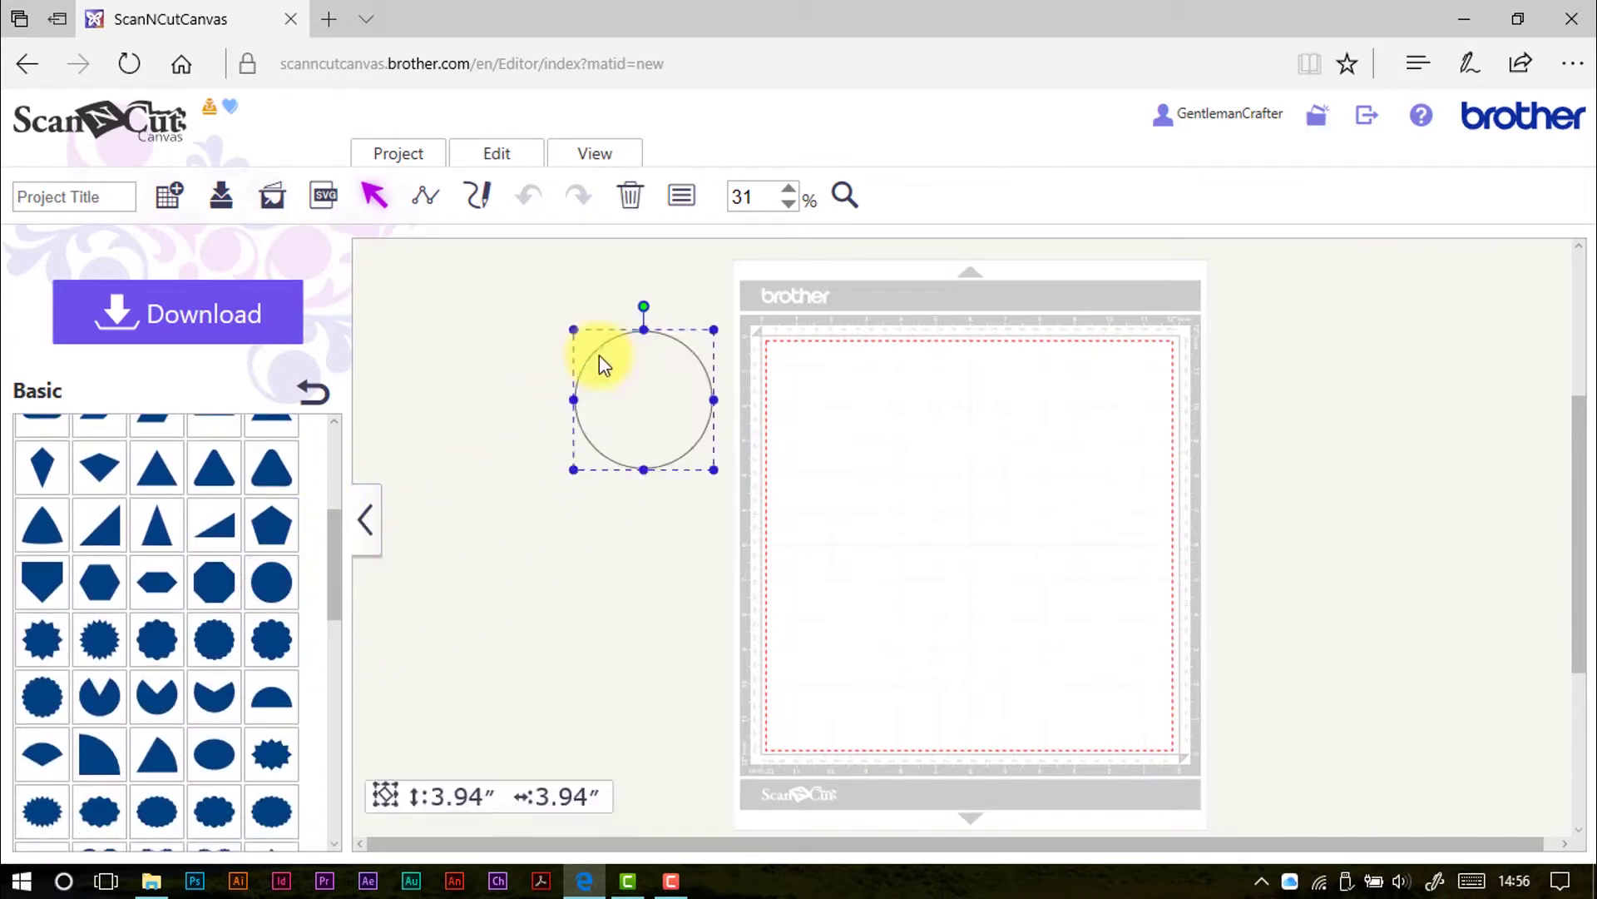
- Resize the circle to 0.5 inches wide and move it near the mat's top-left corner
left_click(367, 522)
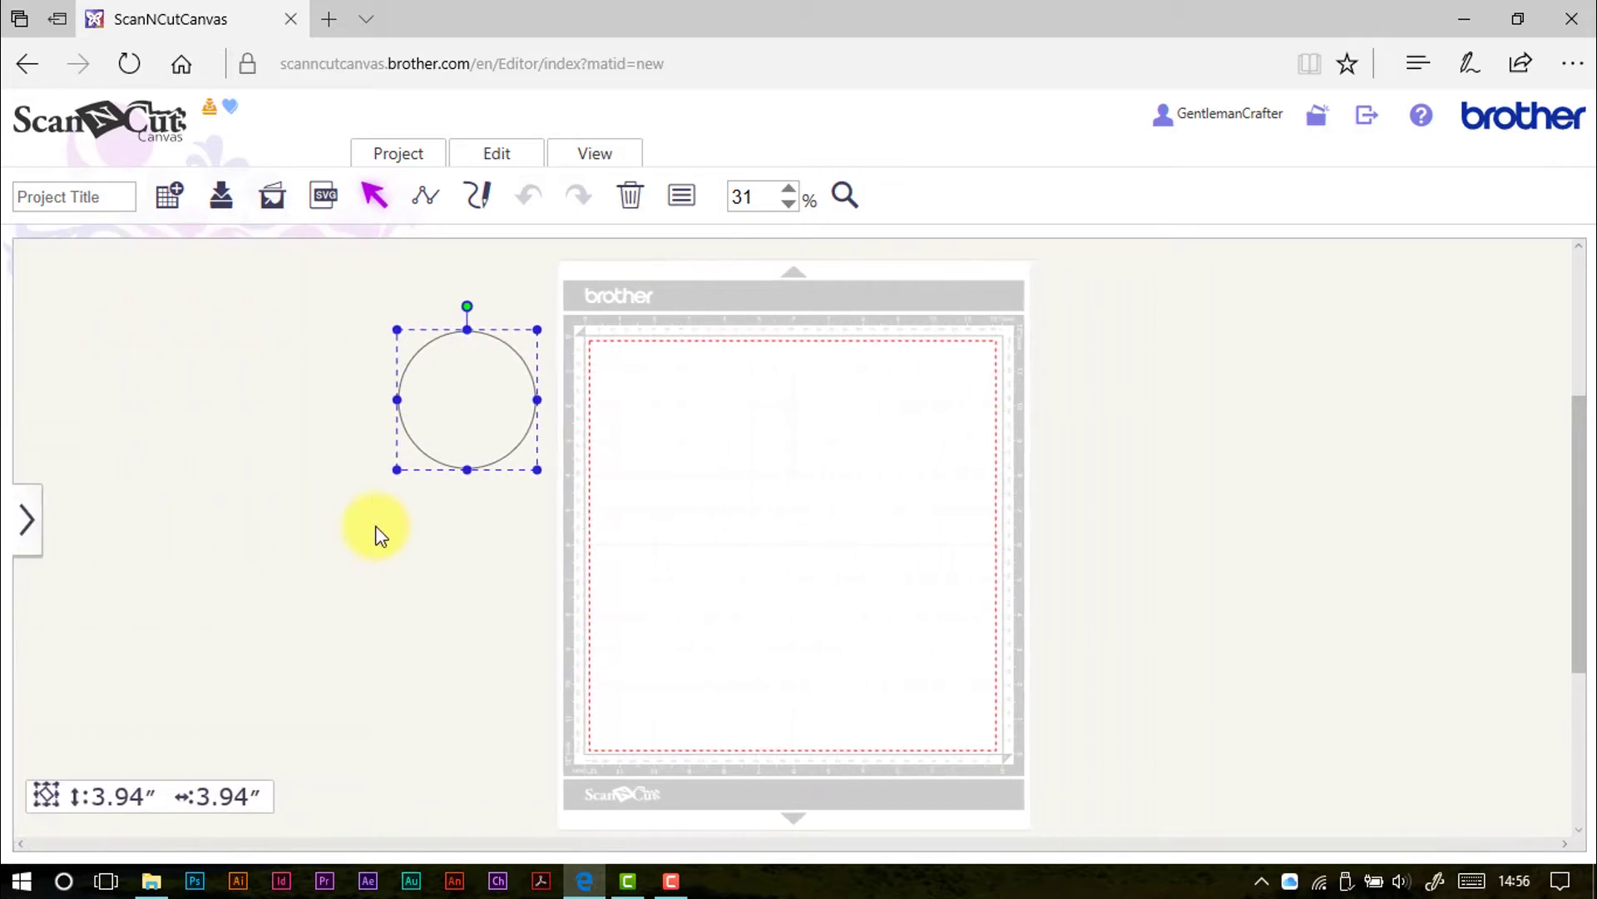
left_click(676, 206)
left_click_drag(659, 242, 1279, 266)
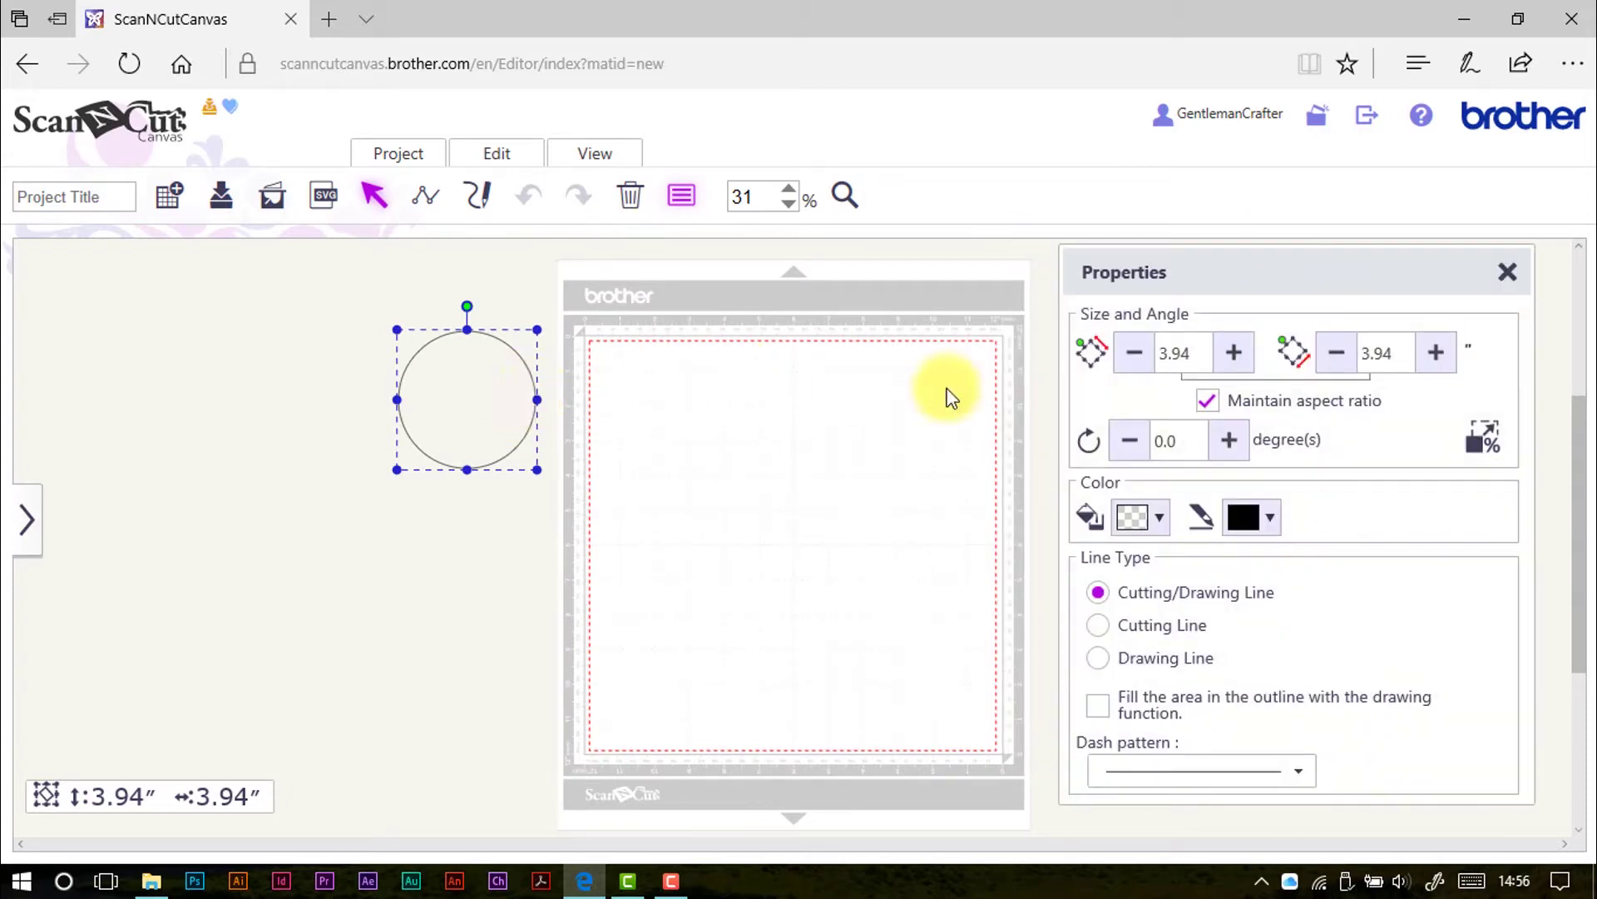
left_click(1210, 352)
double_click(1145, 354)
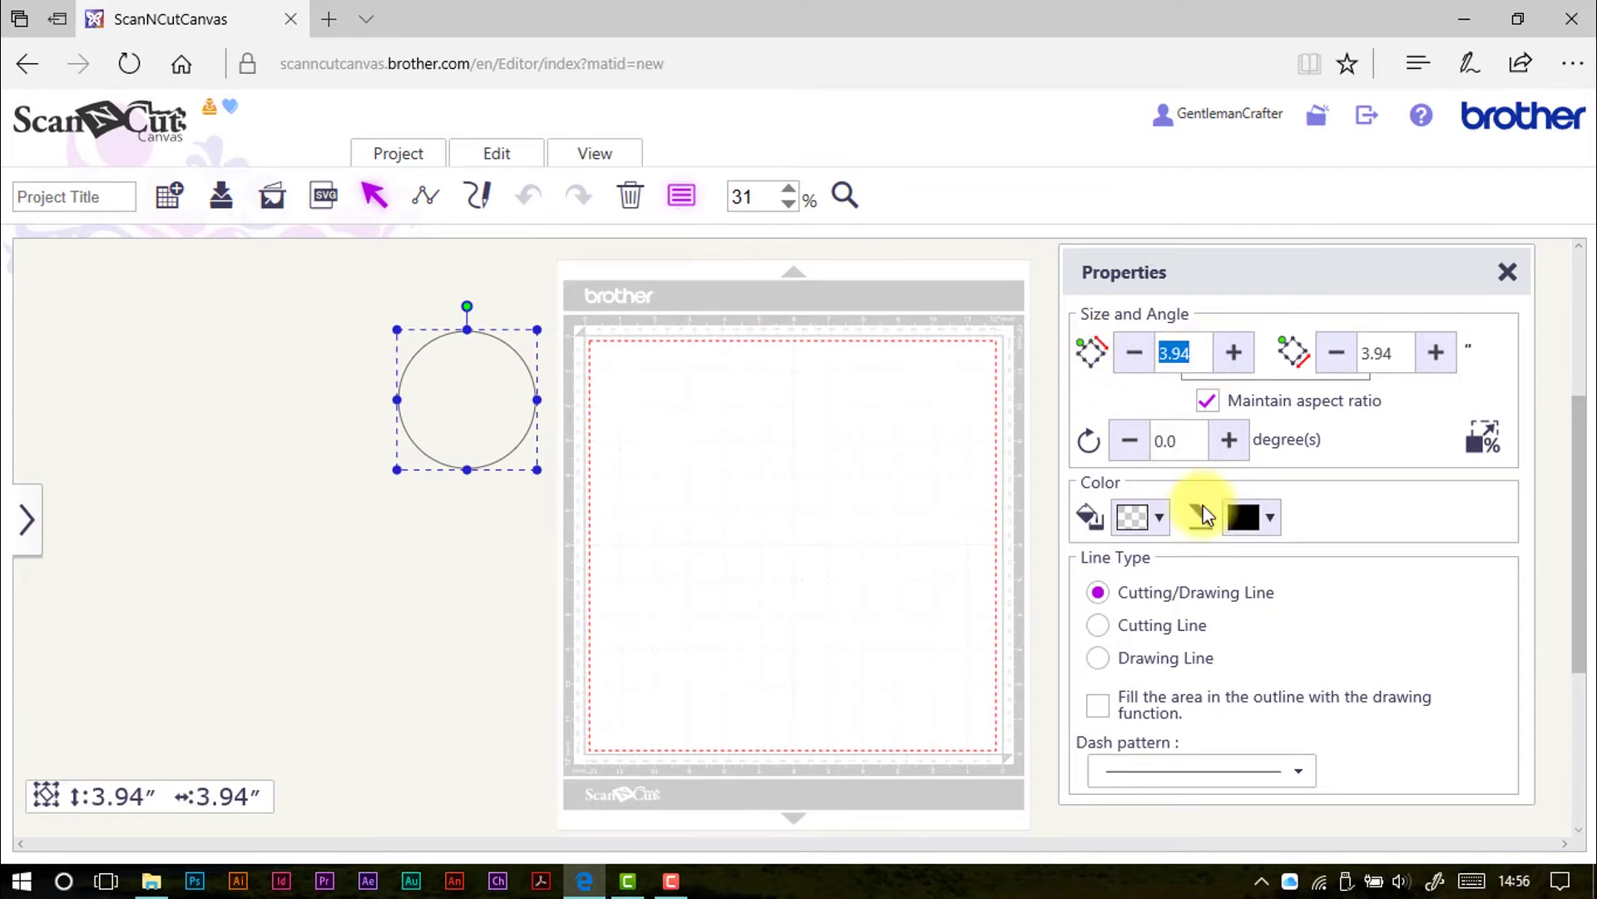
type("0.5")
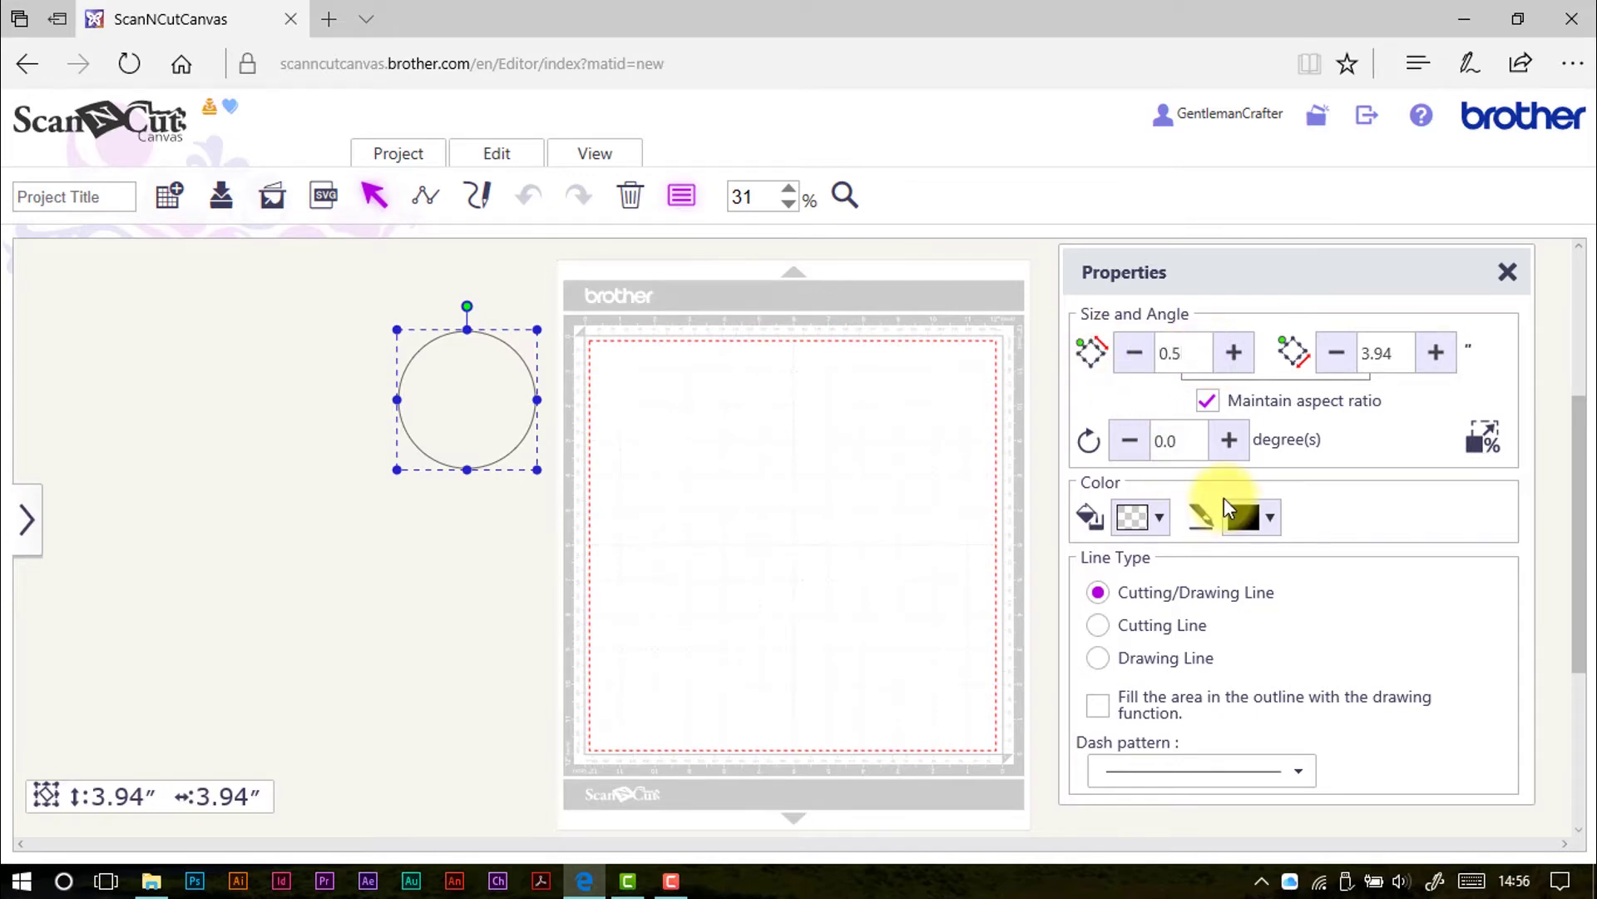
key("Return")
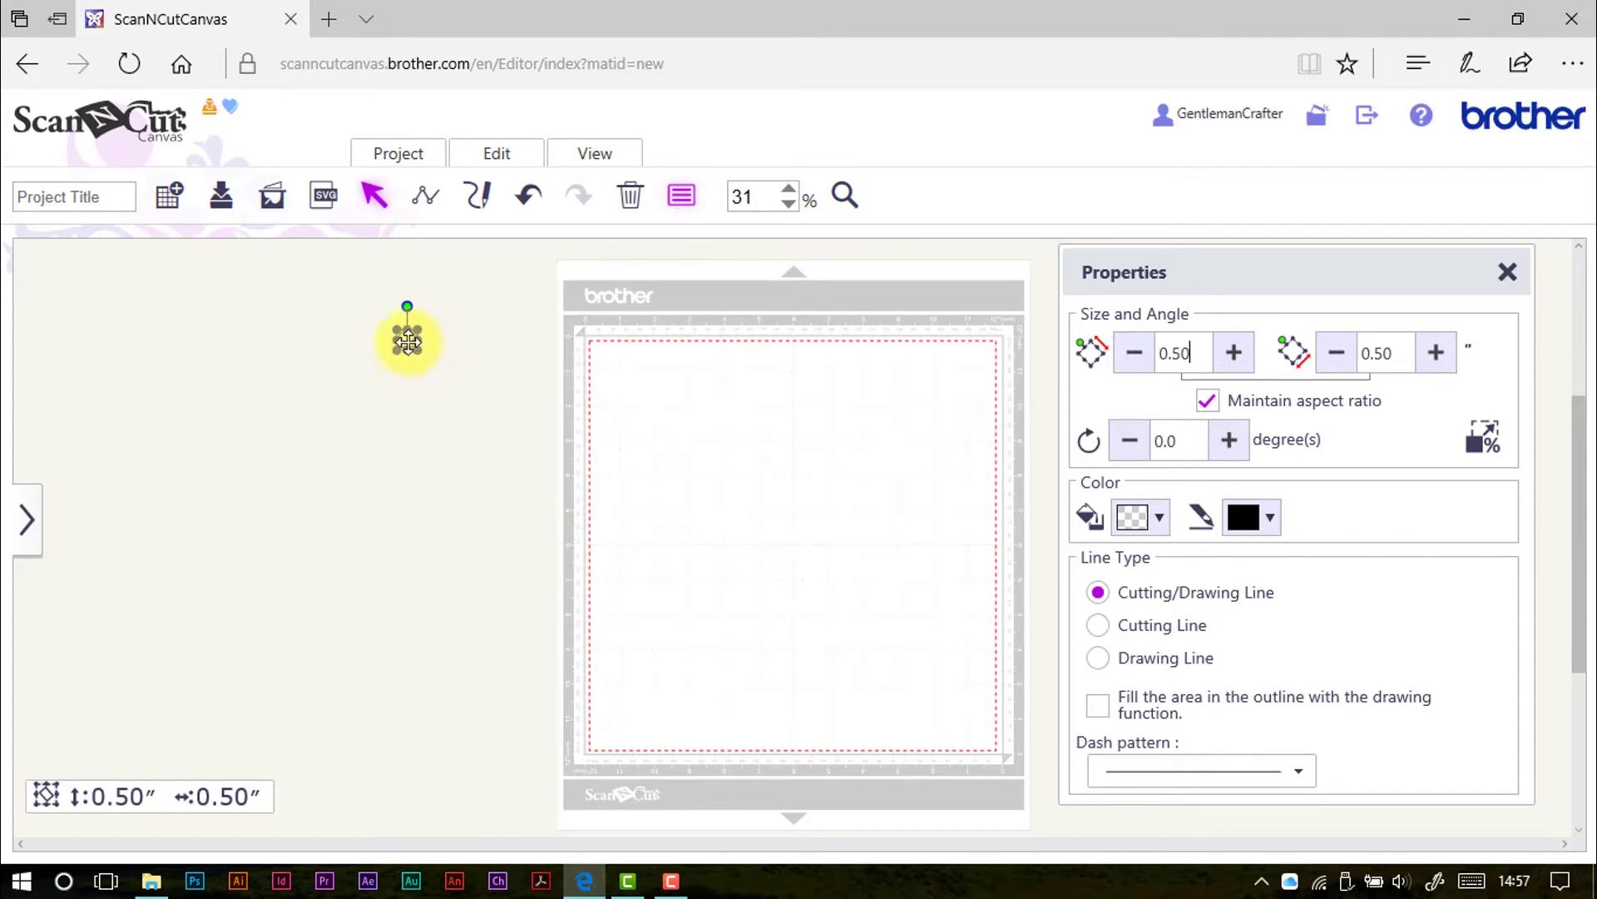
left_click_drag(408, 341, 706, 433)
left_click(842, 200)
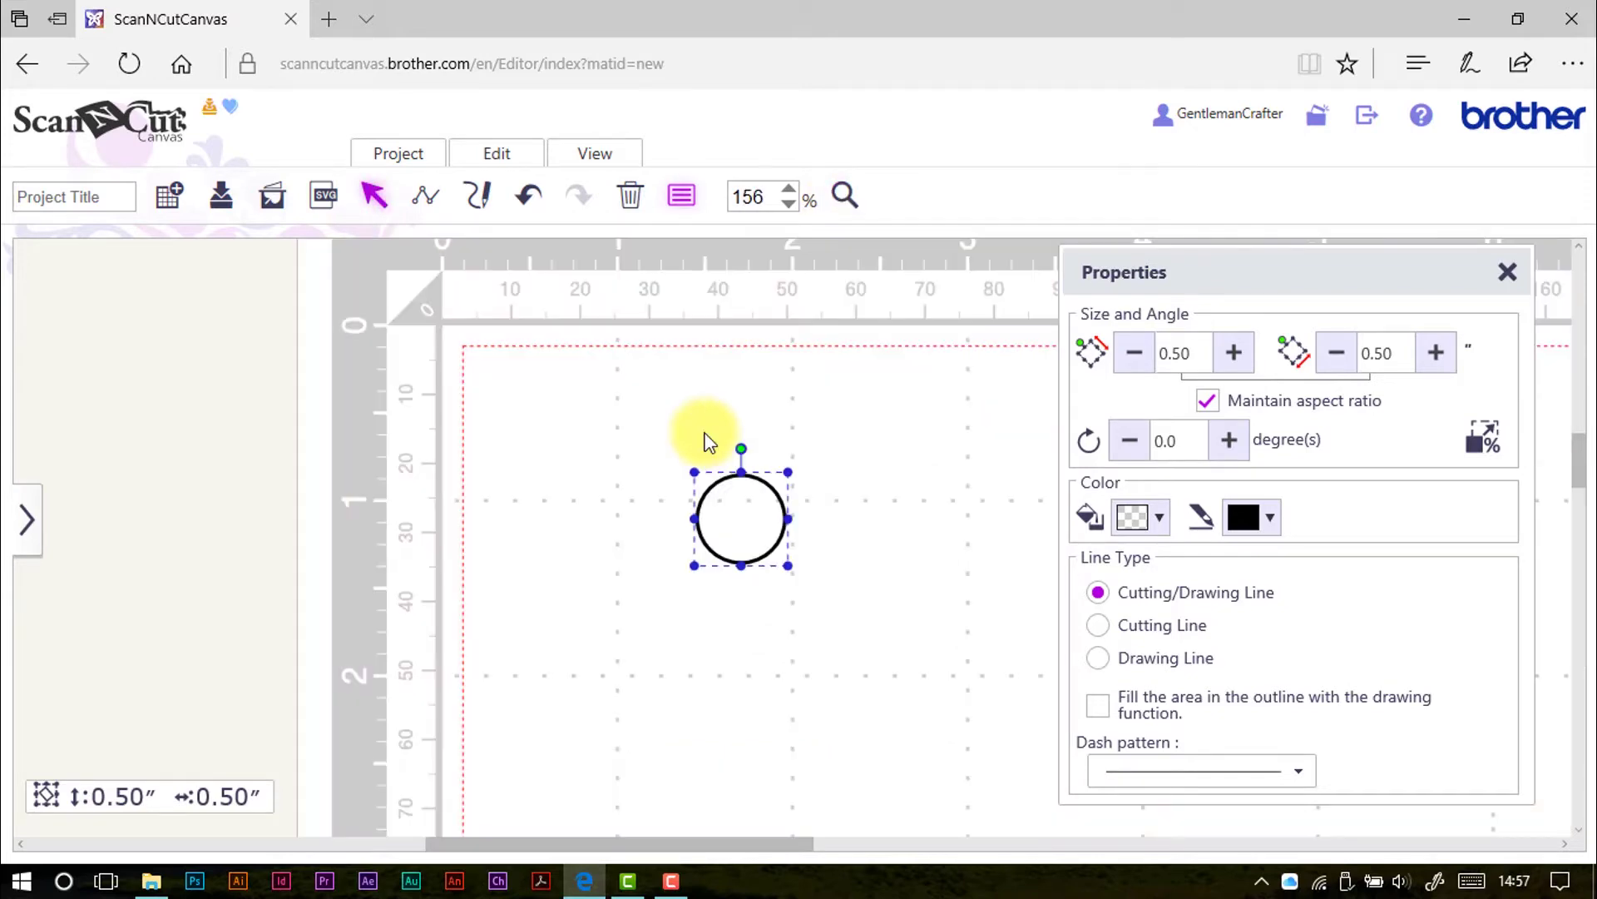
- Paste a copy of the circle and set its width to 0.35 inches
left_click_drag(740, 841, 785, 841)
scroll(764, 689, "down", 1)
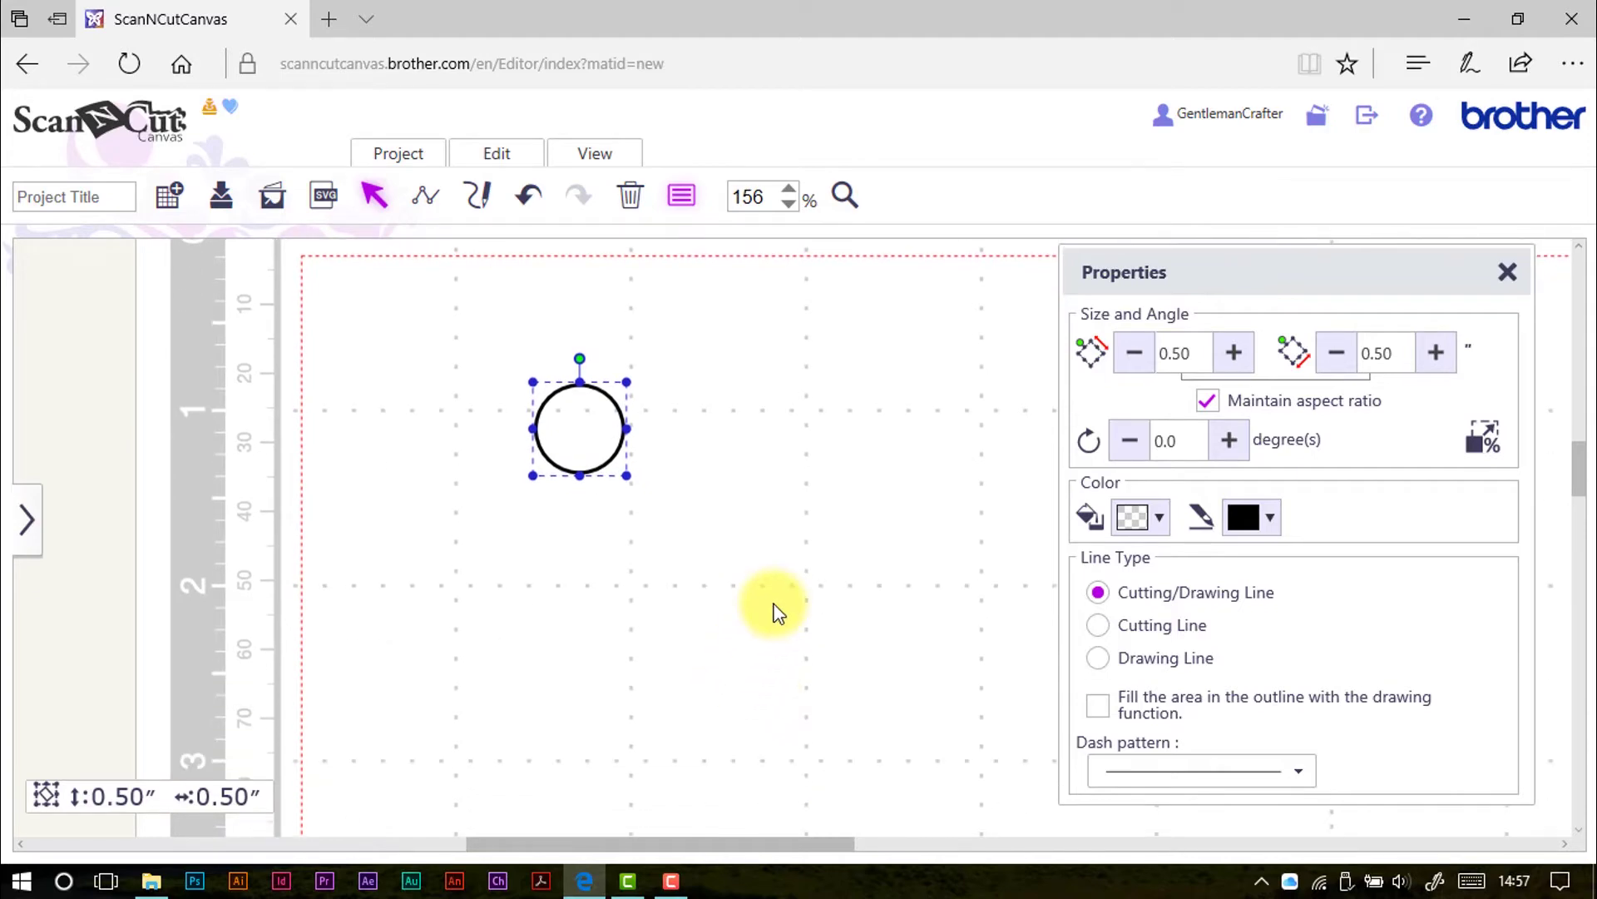
key("ctrl+v")
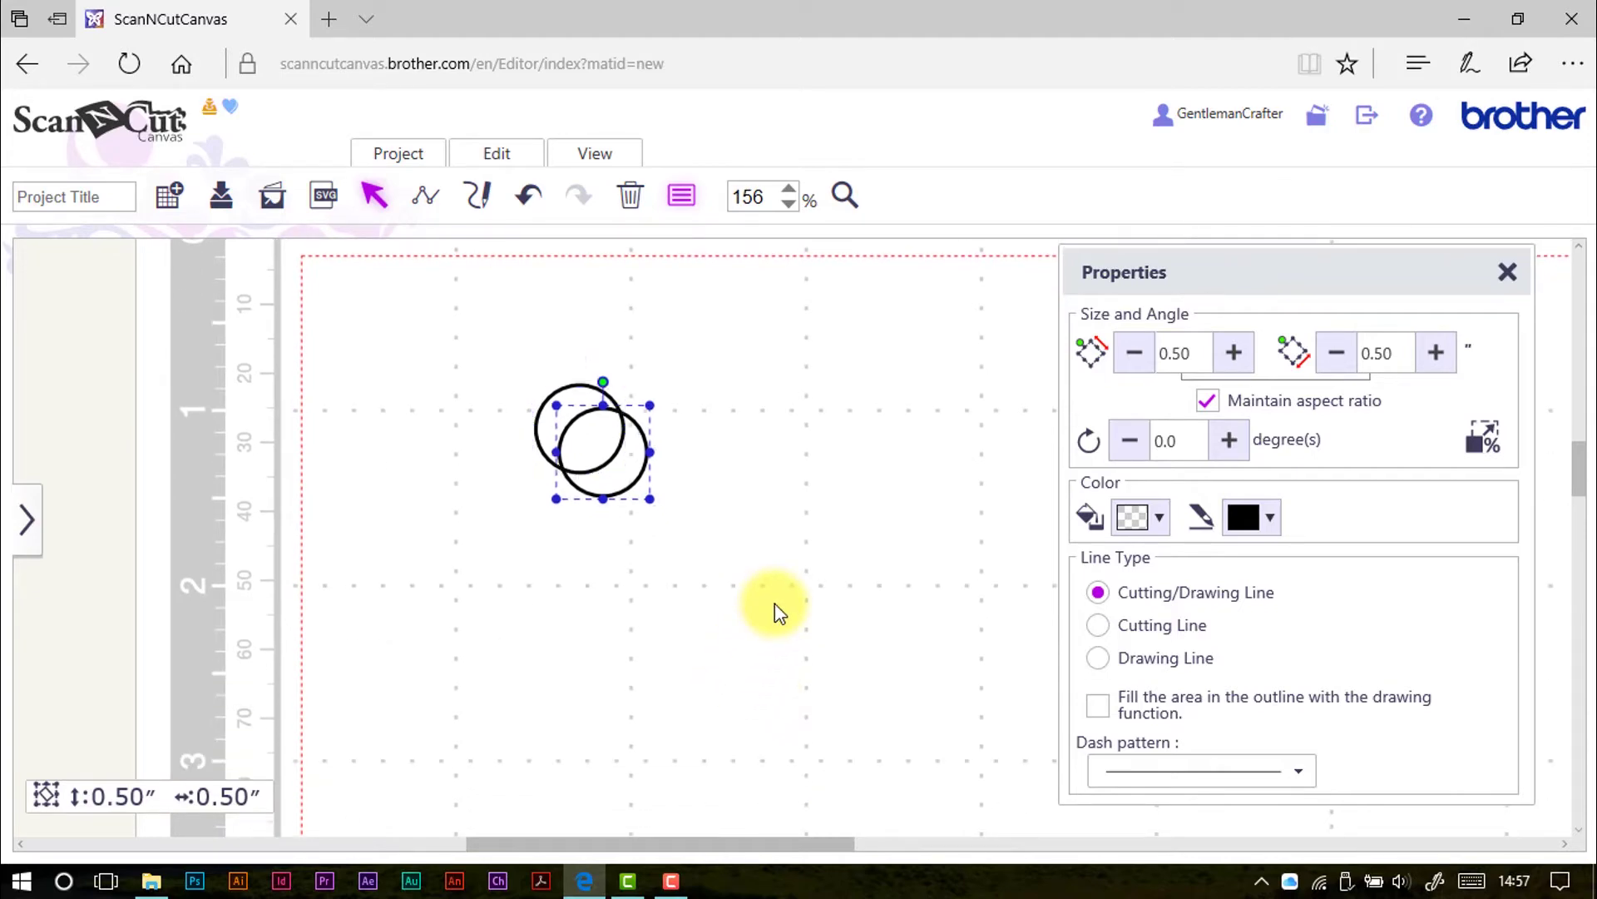
double_click(1195, 356)
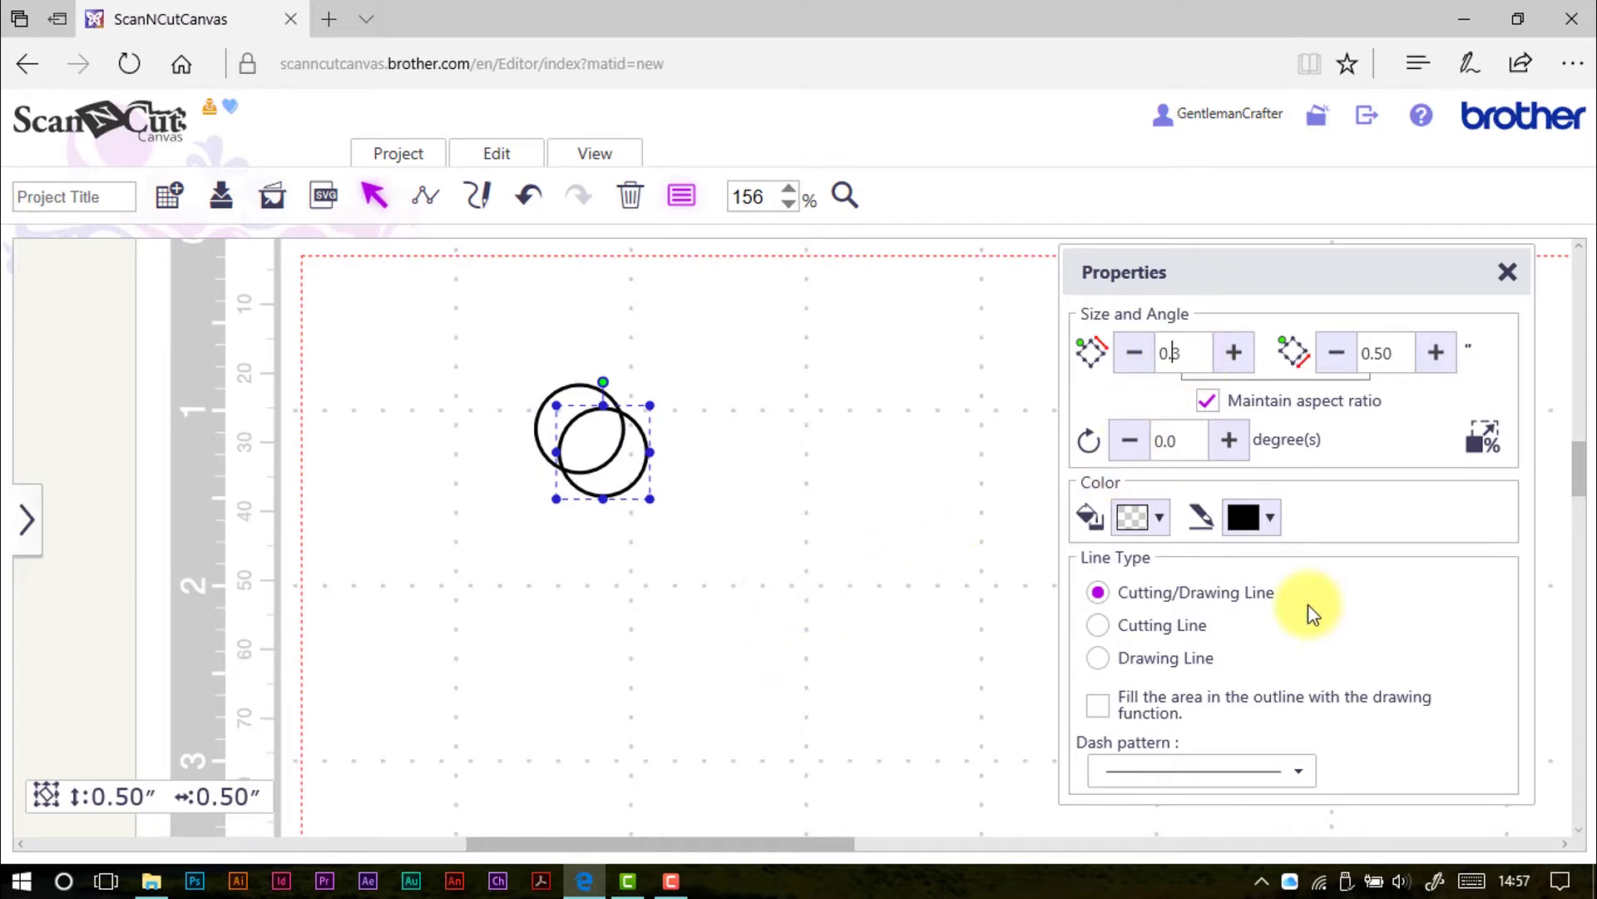
key("Return")
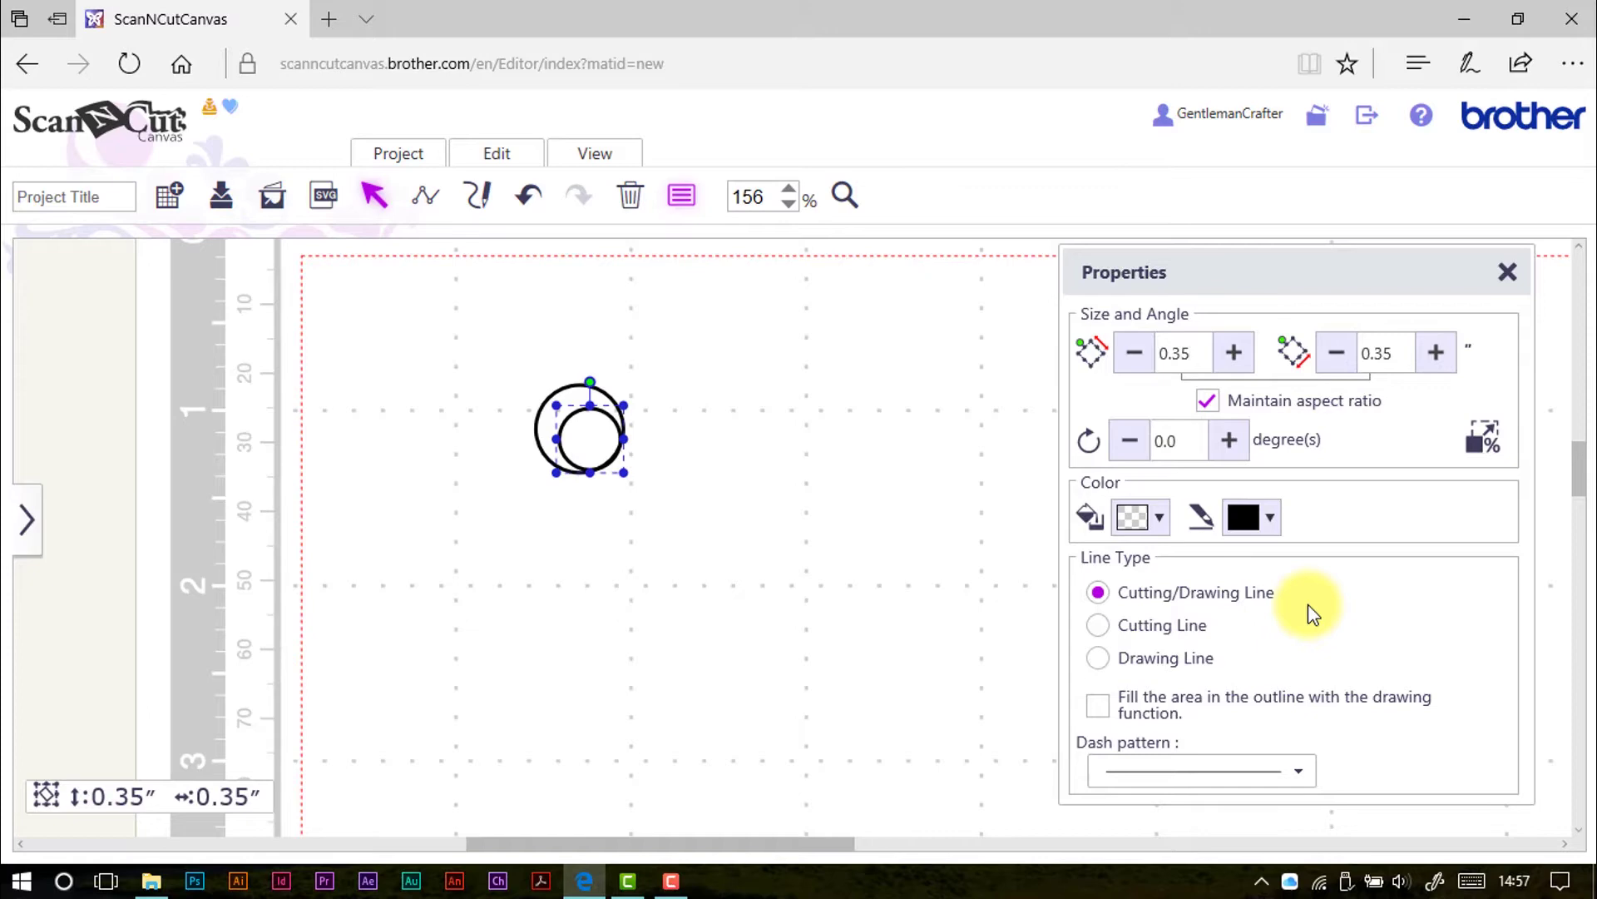
- Centre both circles on each other and subtract the inner one to leave a ring
left_click_drag(690, 529, 515, 384)
left_click(516, 158)
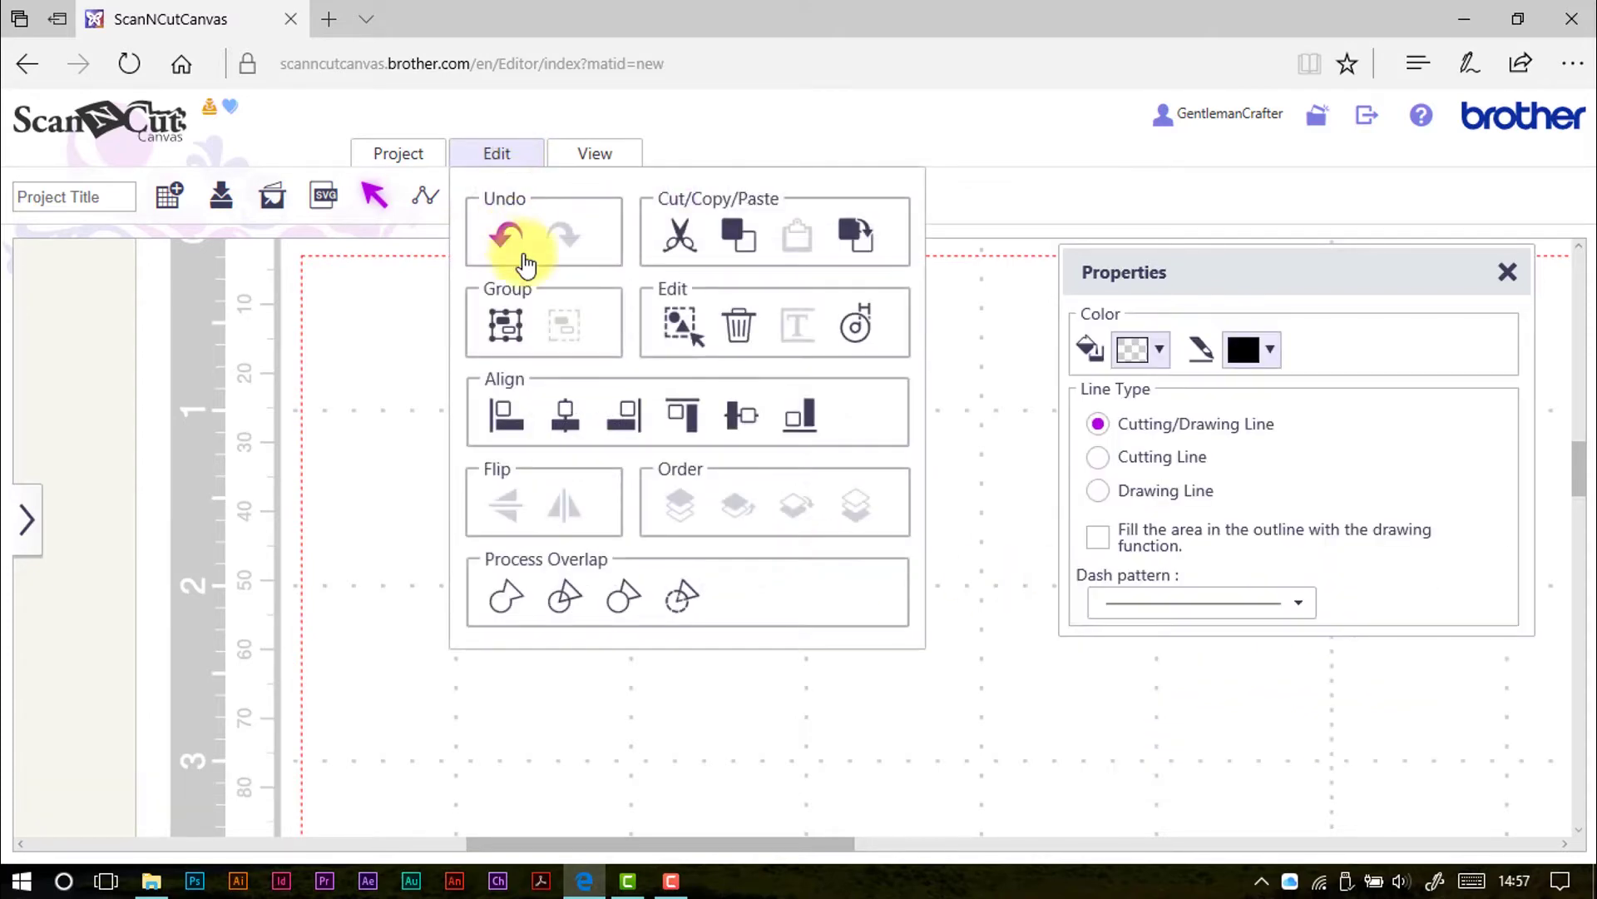
left_click(564, 412)
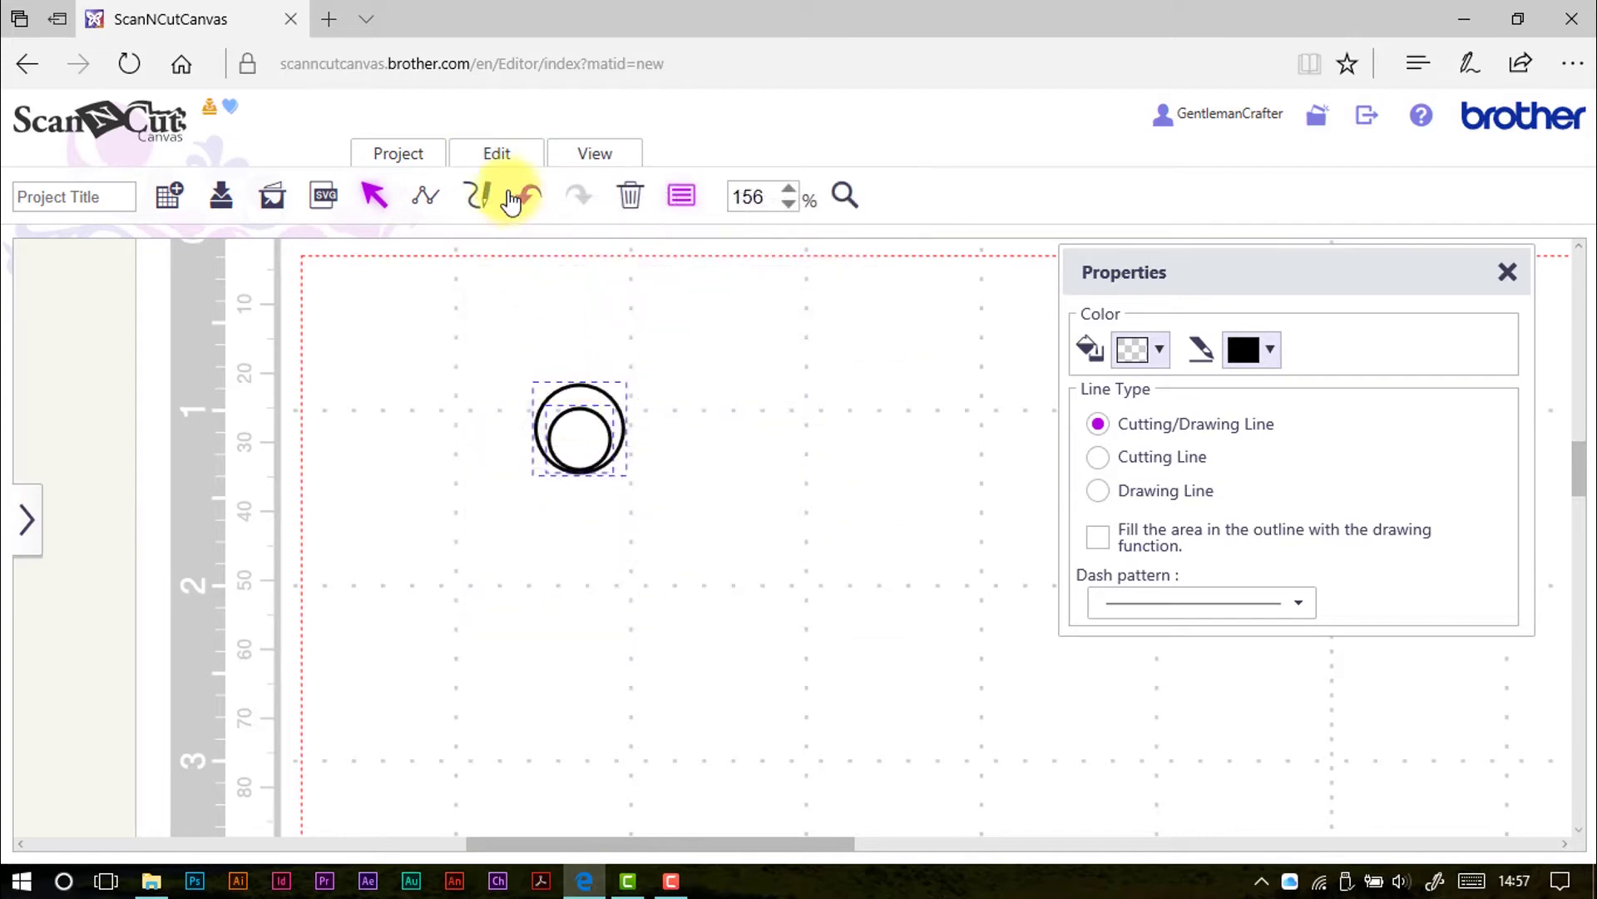
left_click(515, 157)
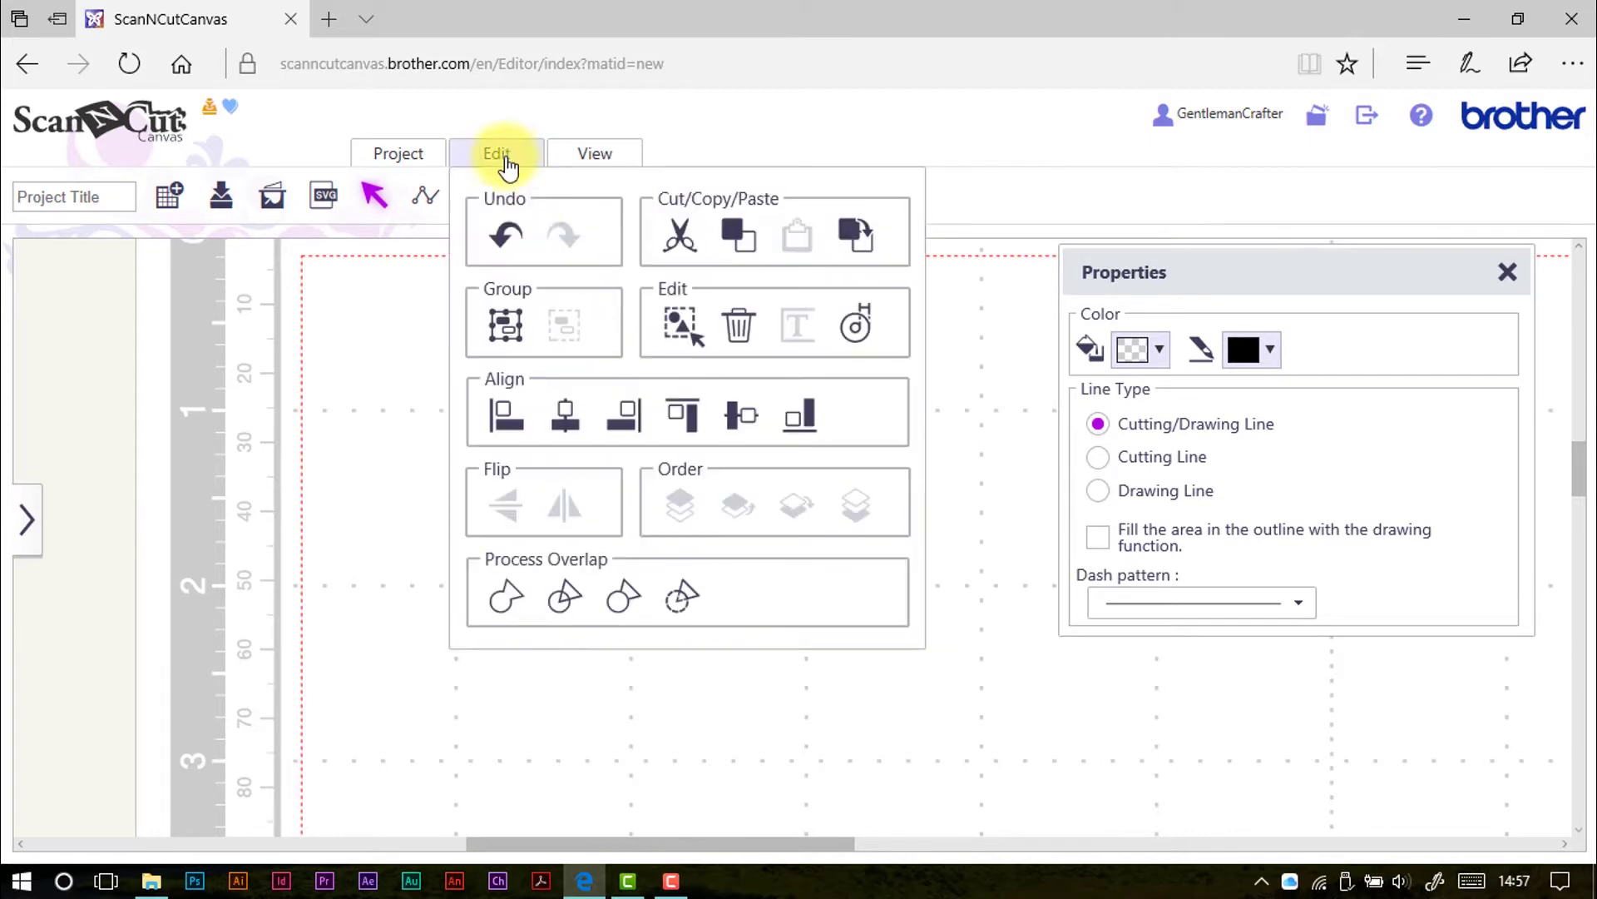
left_click(741, 414)
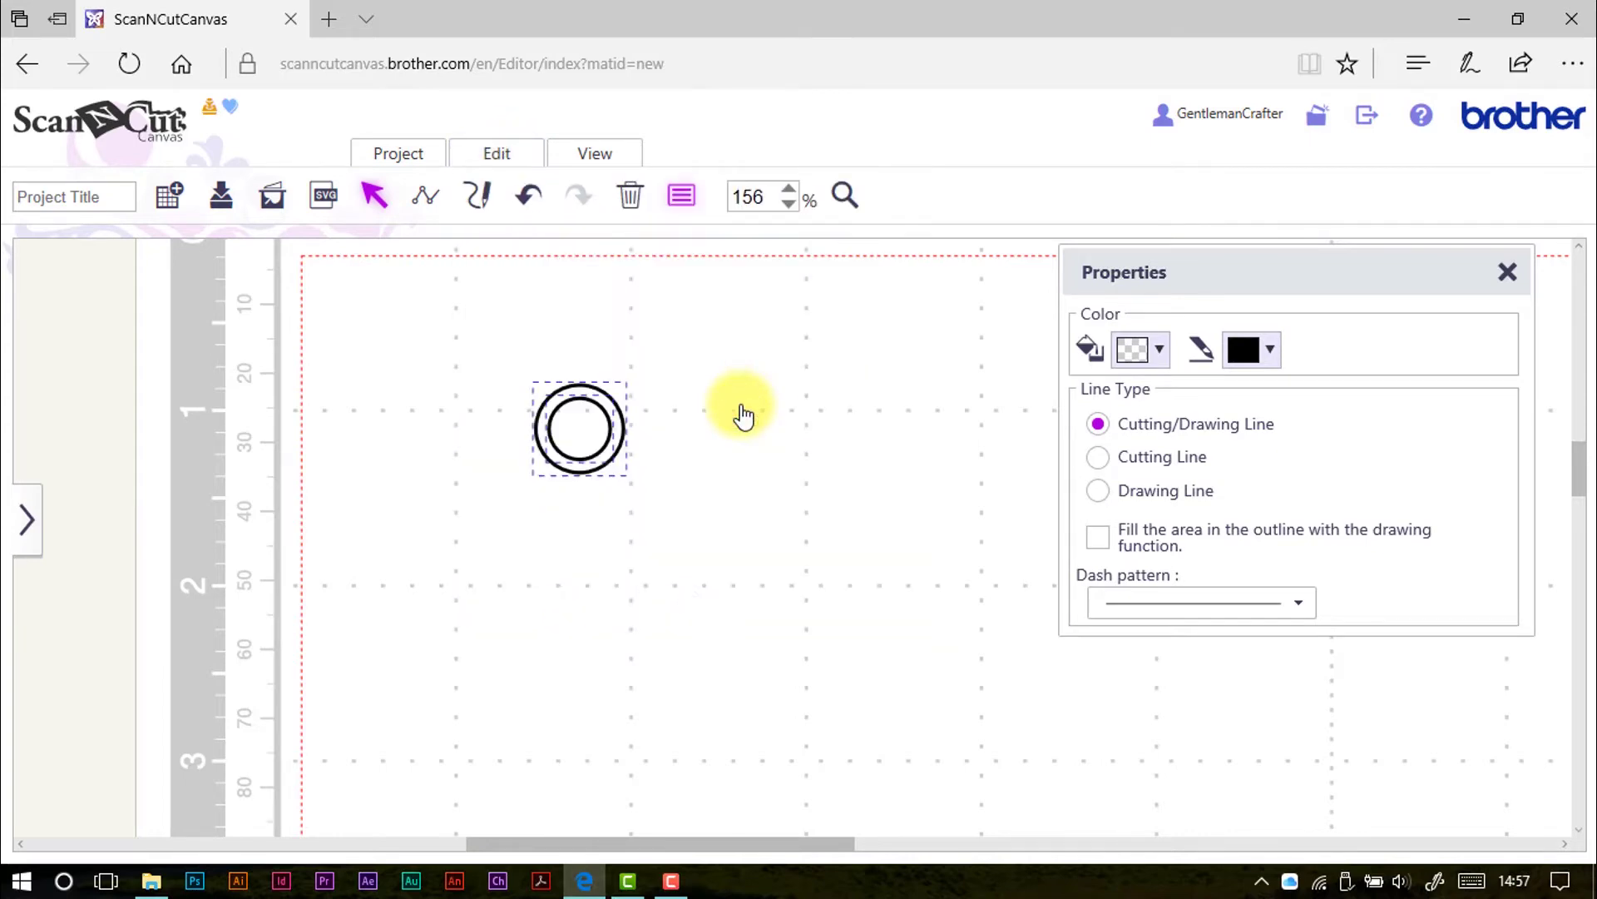
left_click(504, 163)
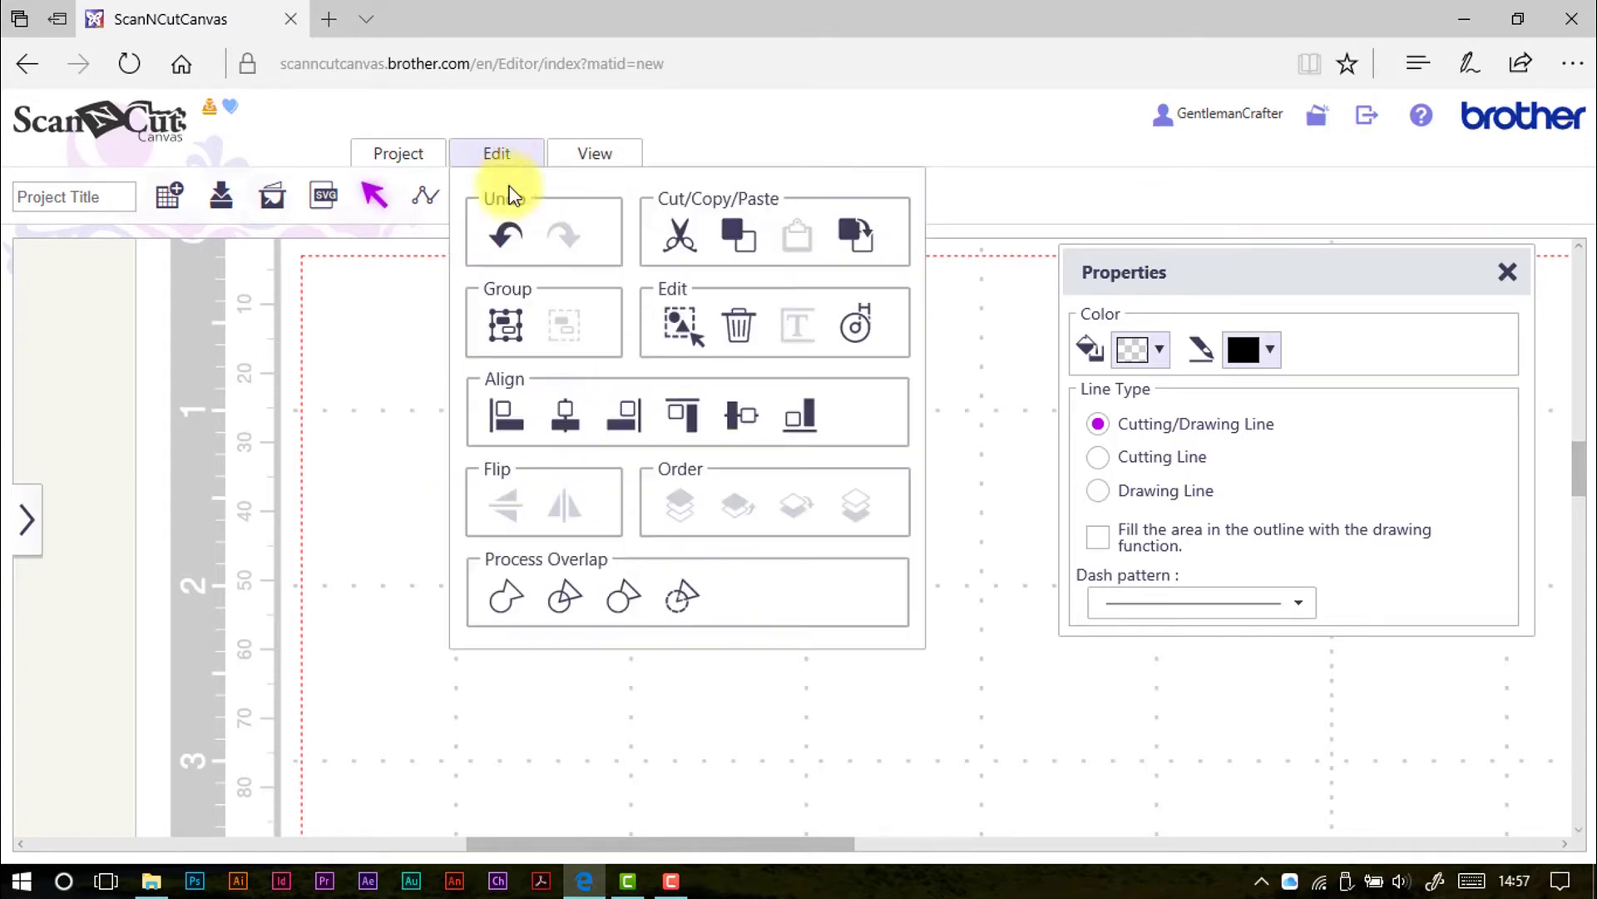
left_click(676, 606)
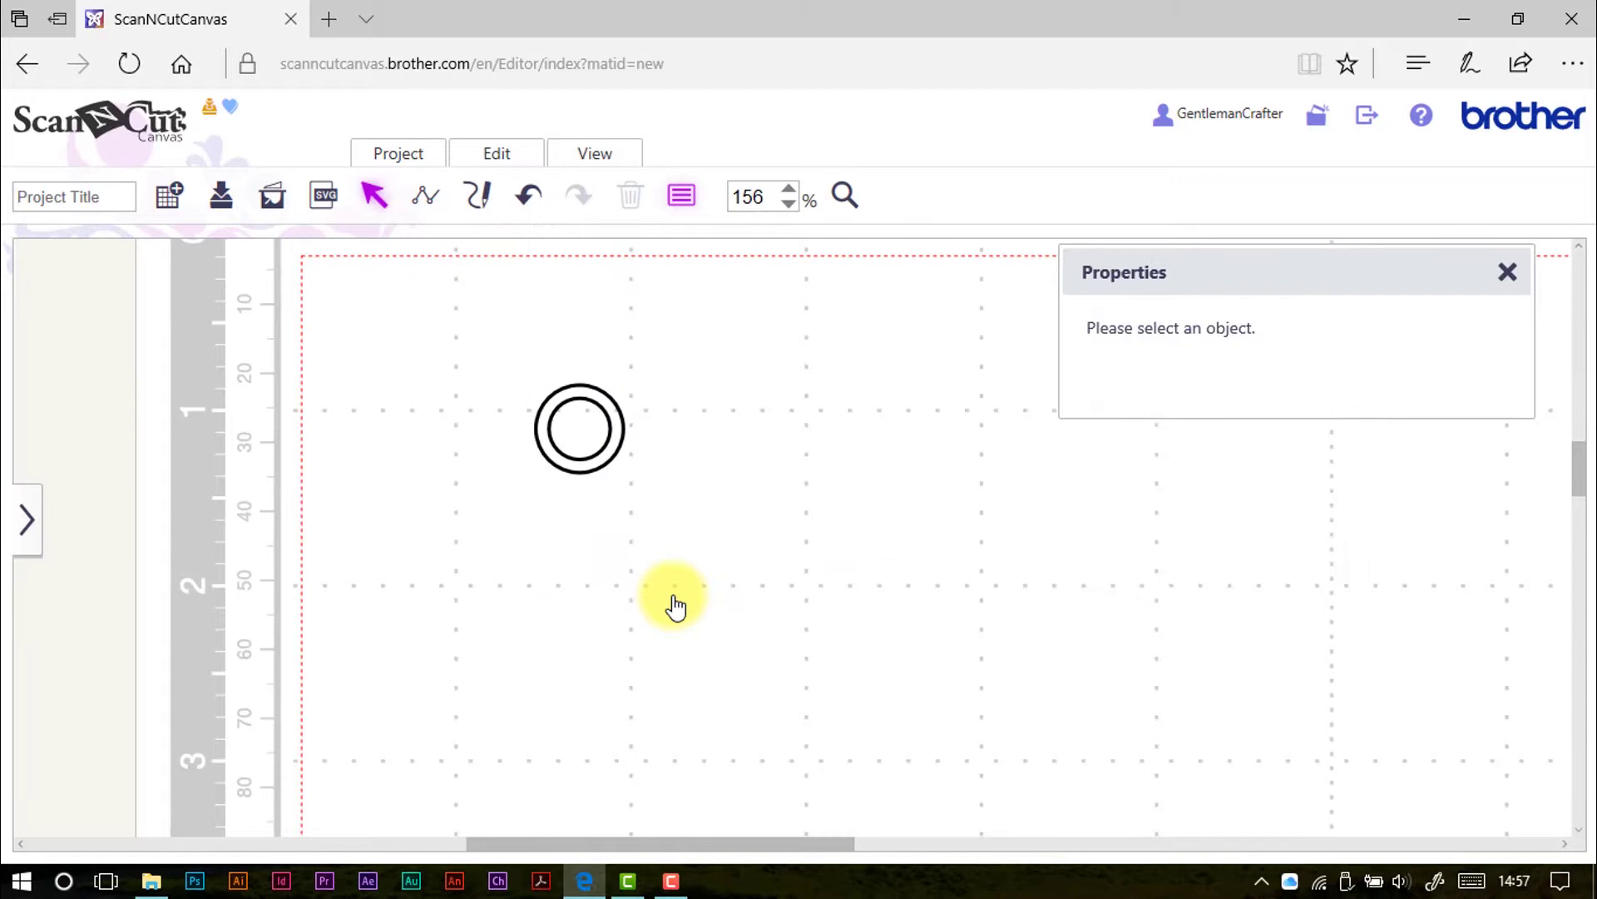
- Fill the new ring with pink
left_click(614, 440)
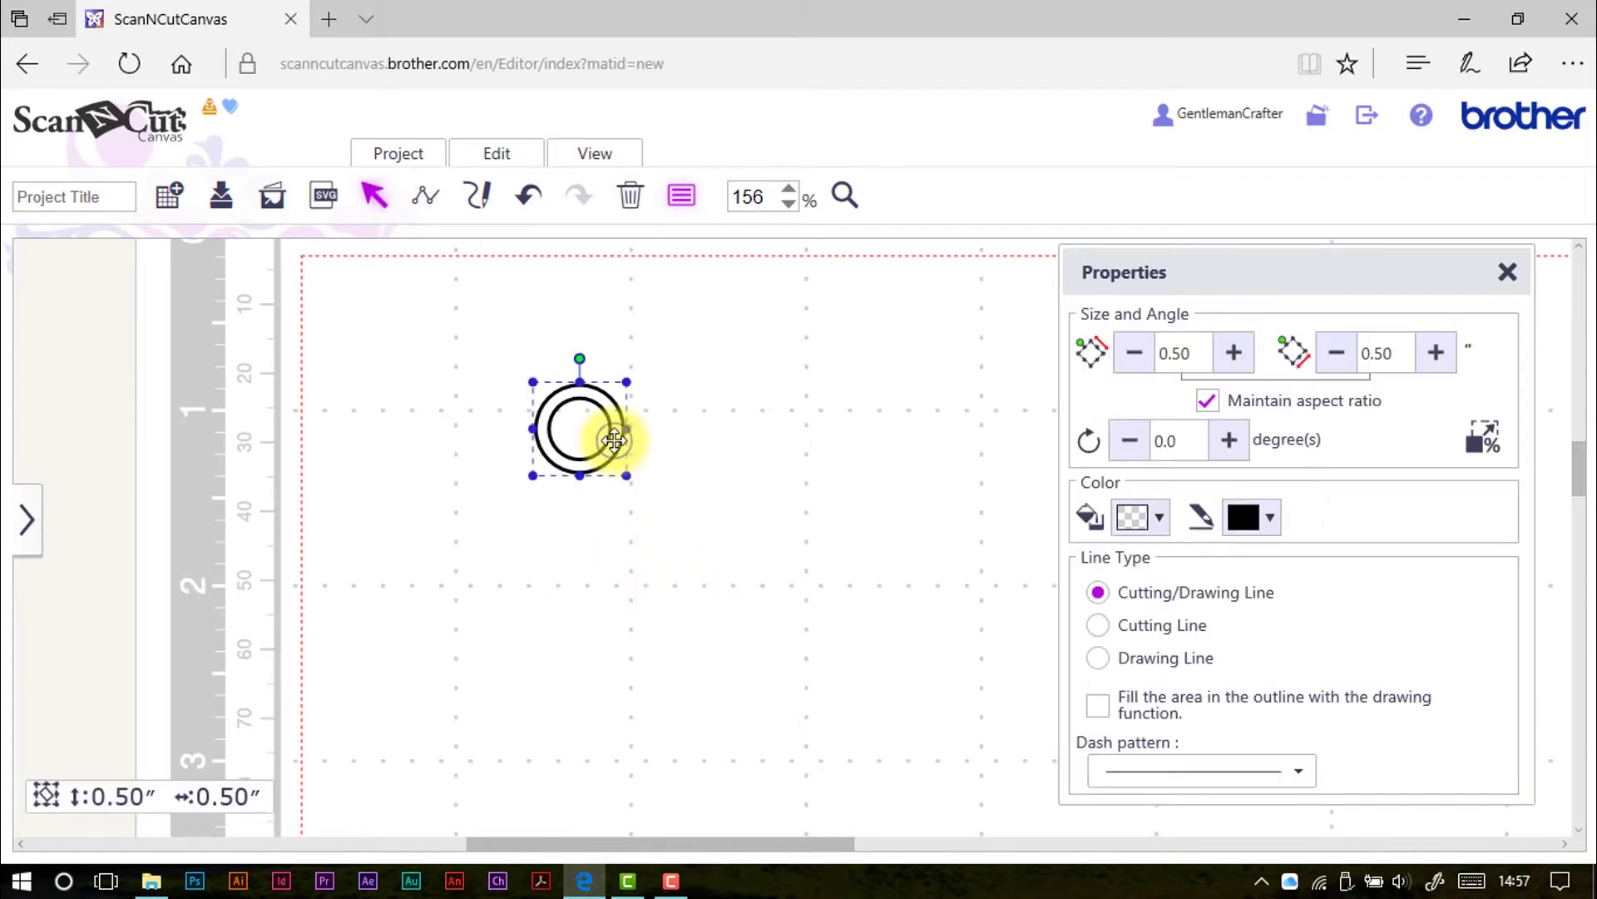
left_click(1159, 518)
left_click(1204, 440)
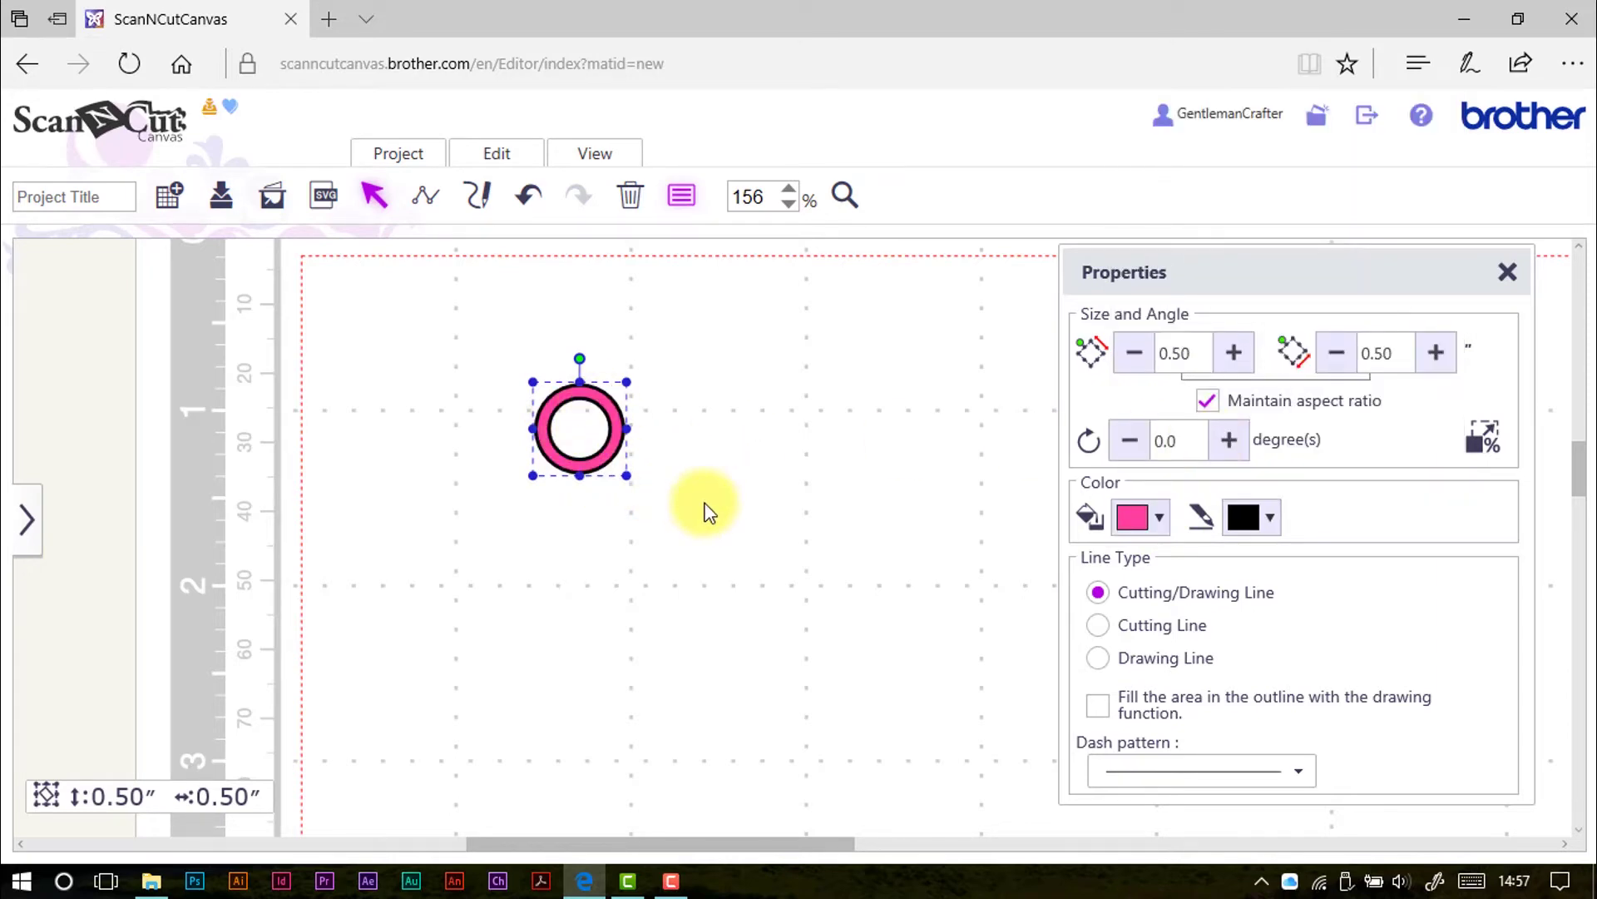
- Paste two ring copies and arrange all three in an overlapping triangle, selecting the lower two
key("ctrl+v")
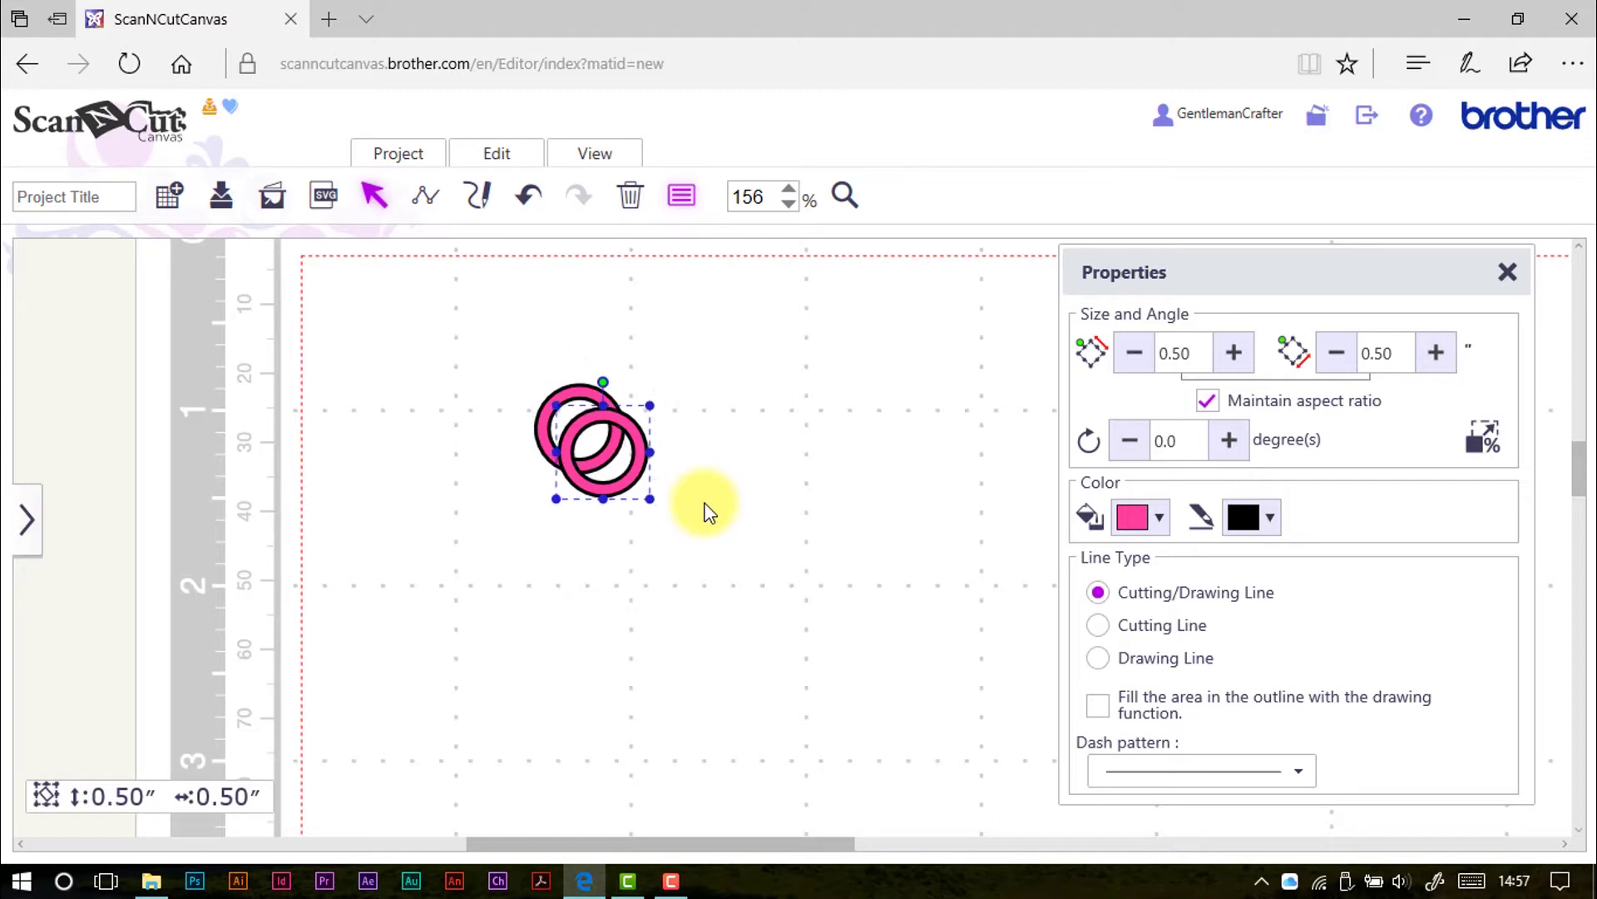
key("ctrl+v")
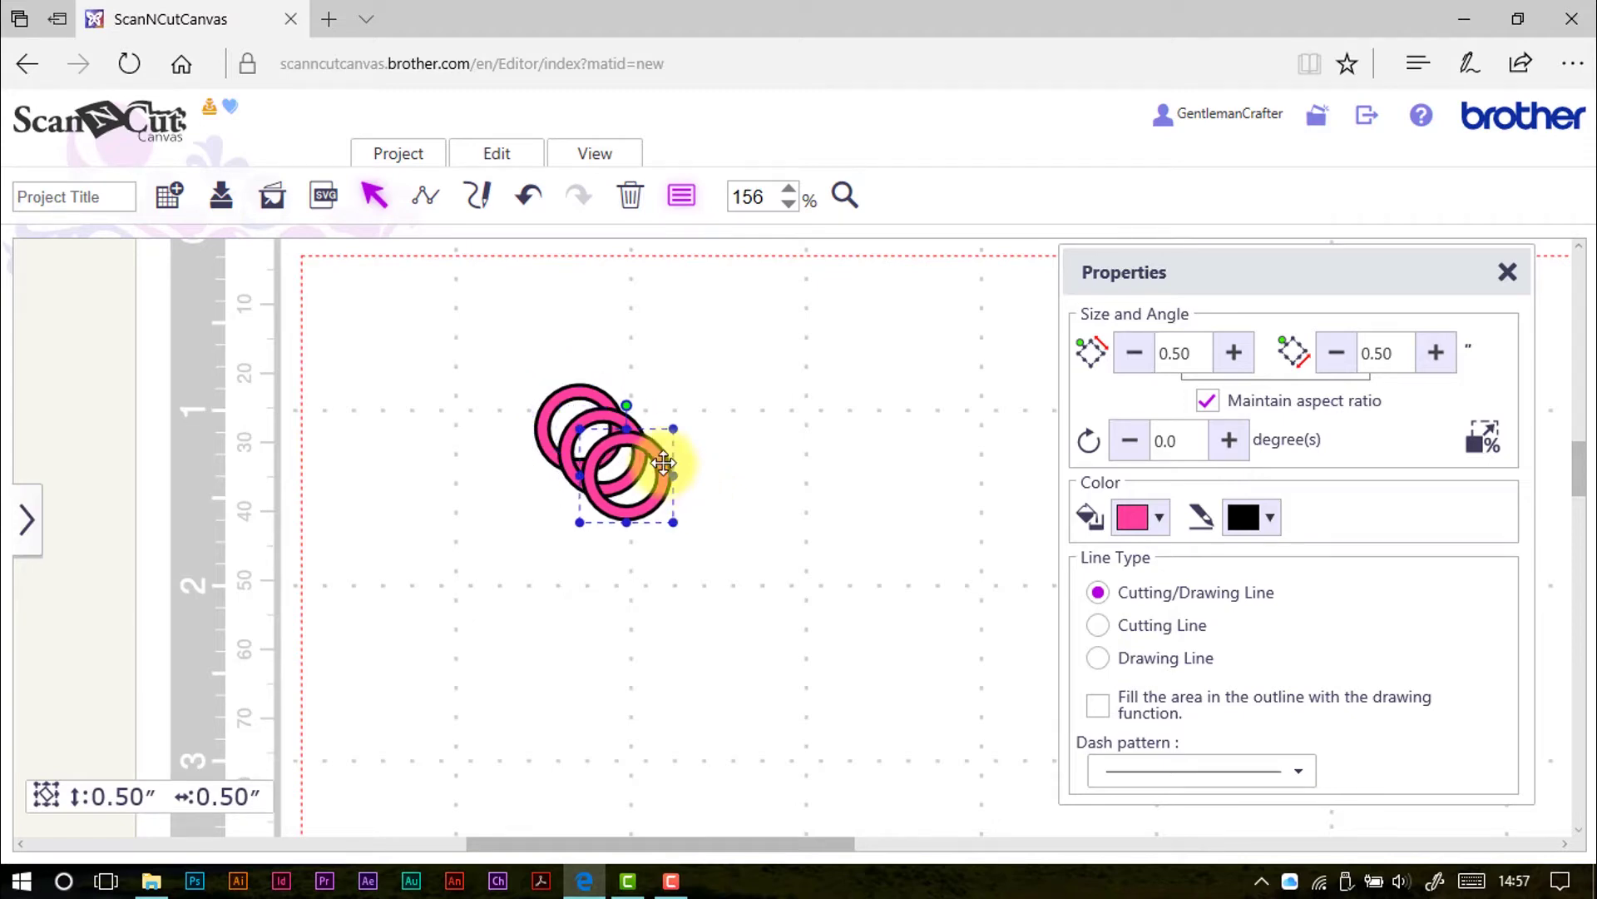
left_click_drag(652, 441, 730, 466)
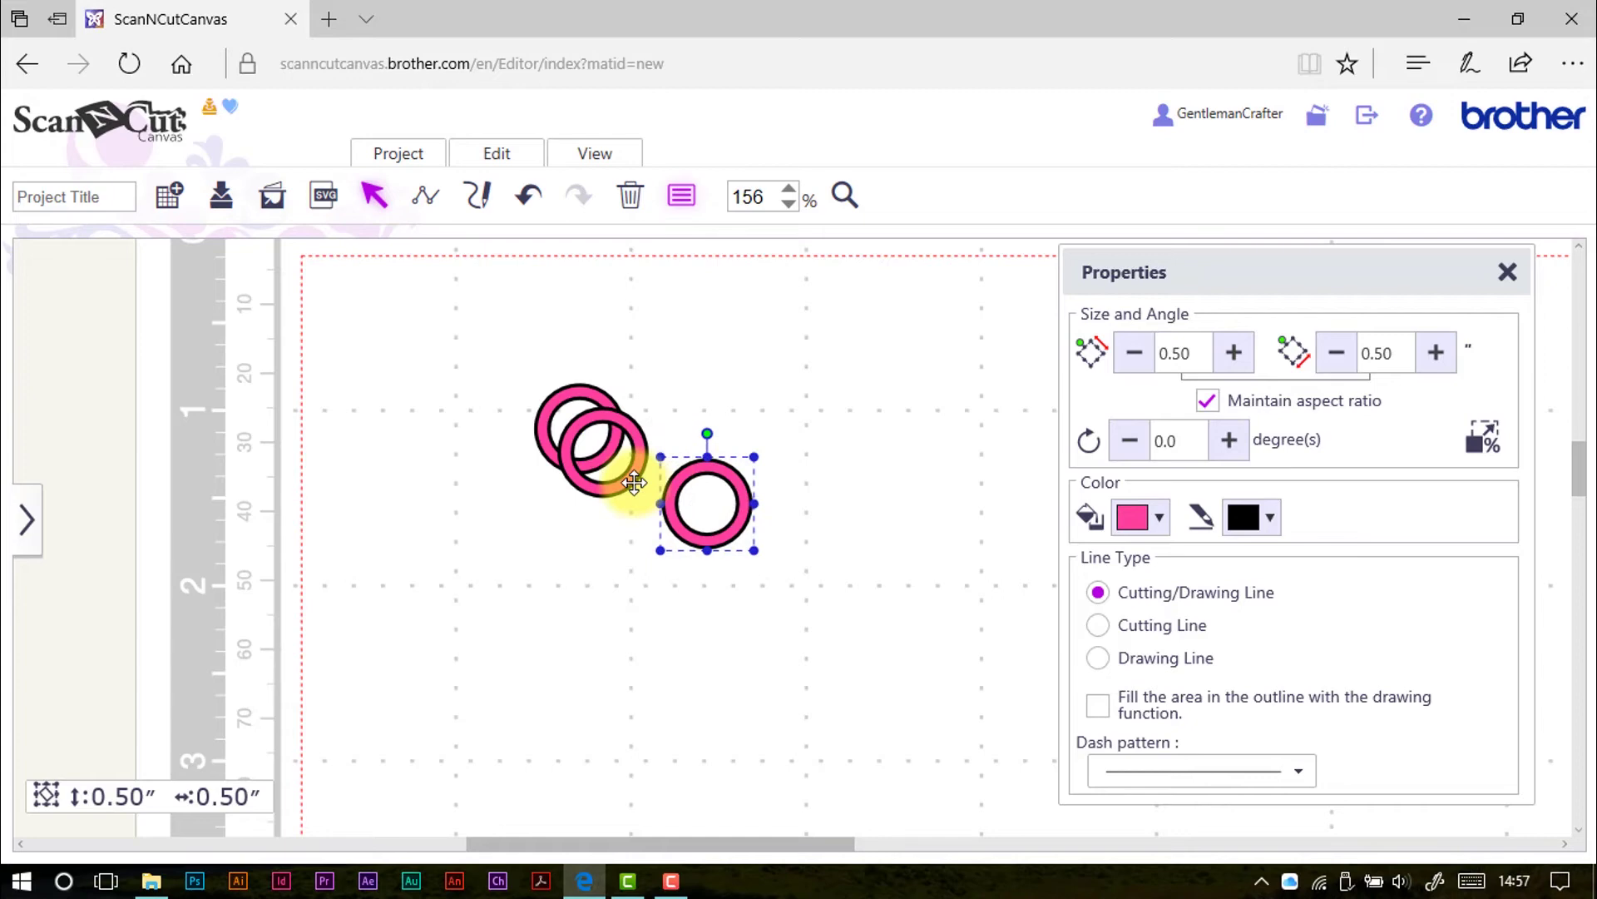
left_click(624, 482)
left_click_drag(624, 482, 562, 524)
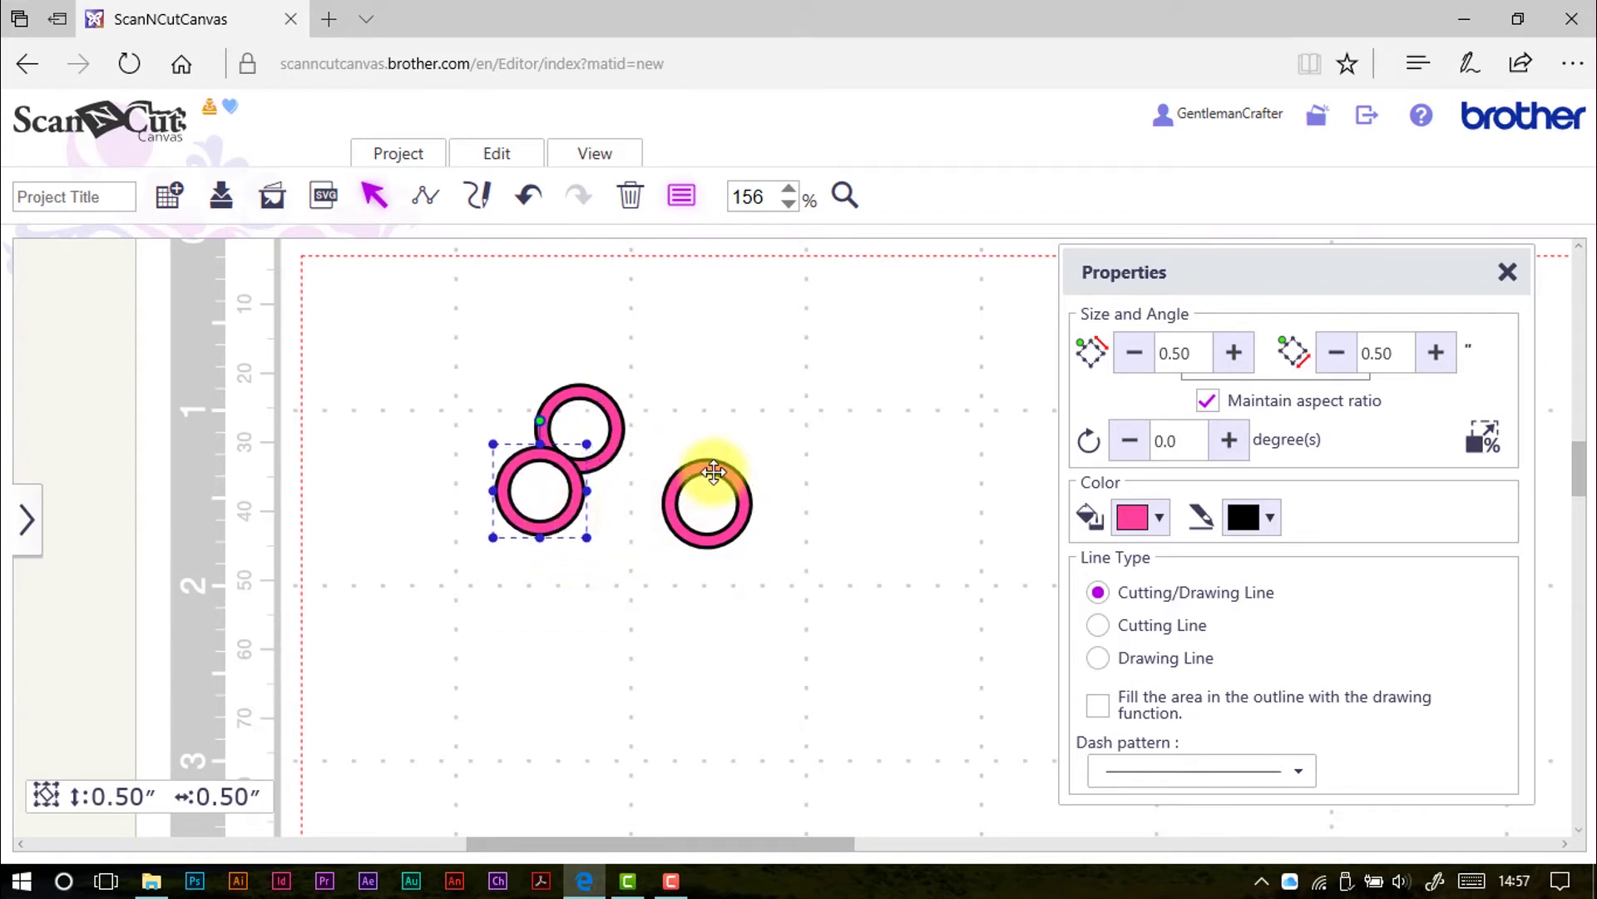
left_click_drag(712, 470, 624, 464)
left_click_drag(726, 571, 481, 494)
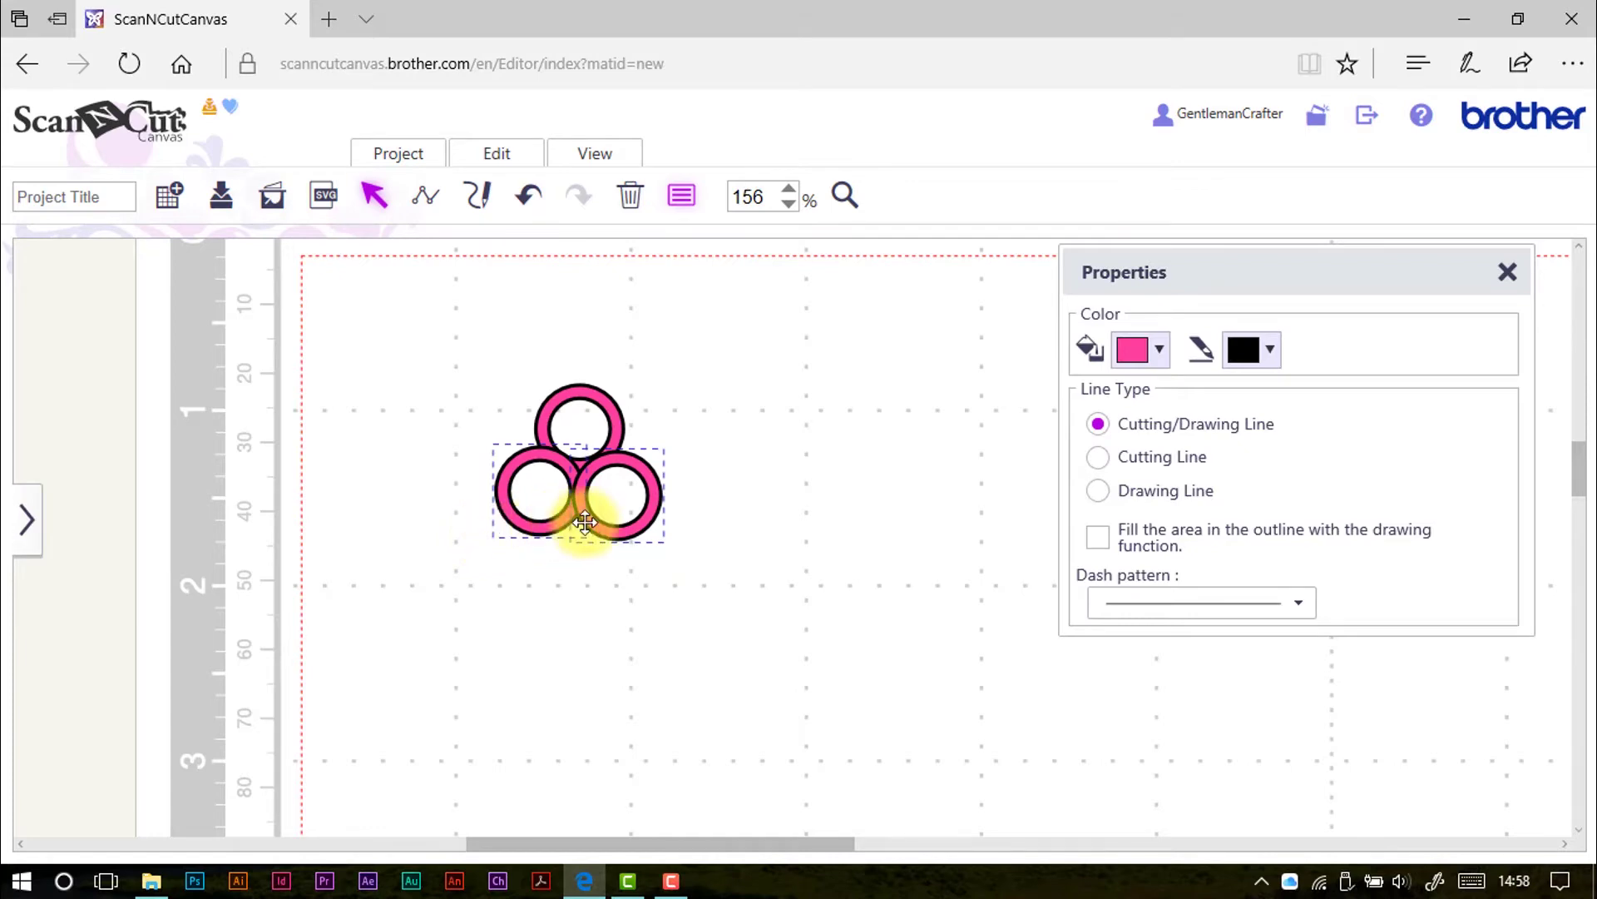
- Align and group the two lower rings, then centre the top ring over them
left_click(497, 157)
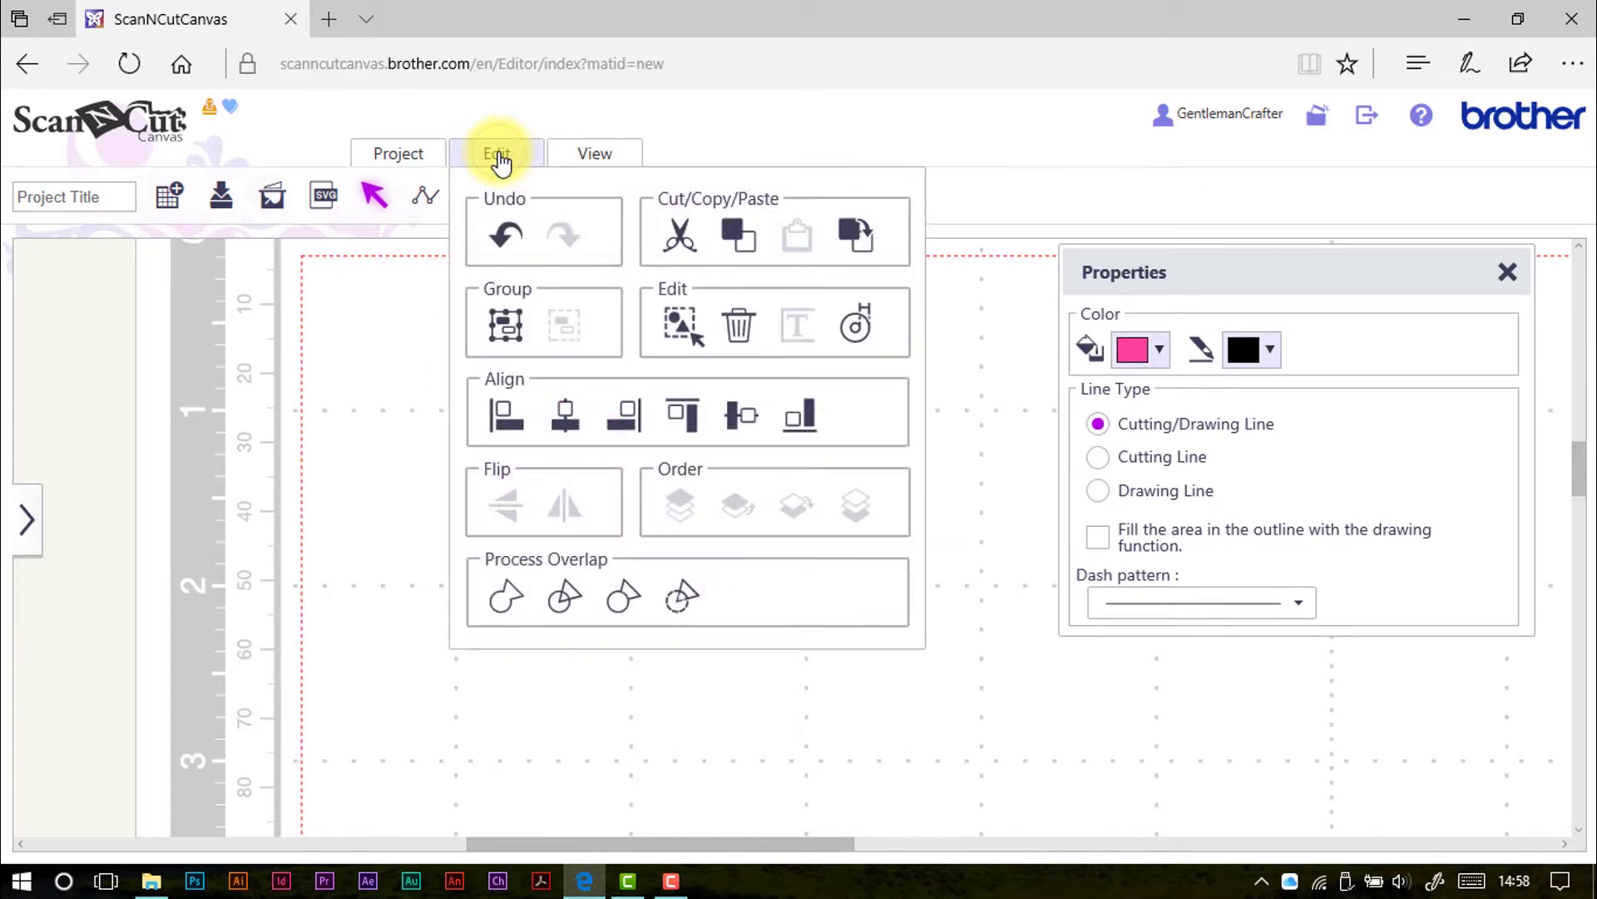
left_click(730, 416)
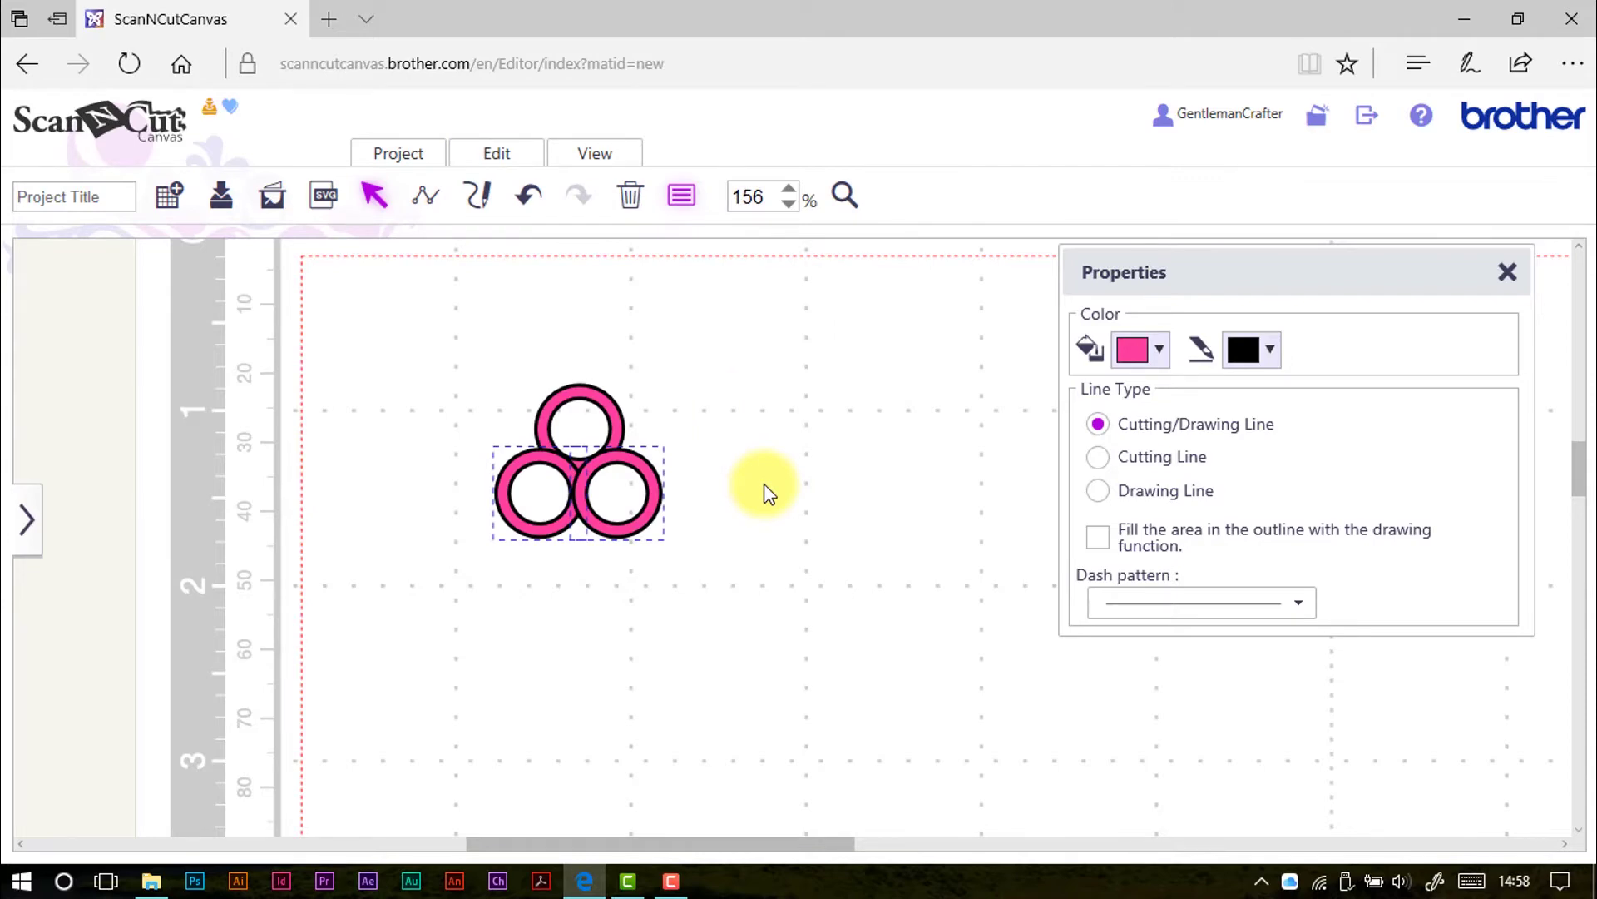
key("ctrl+g")
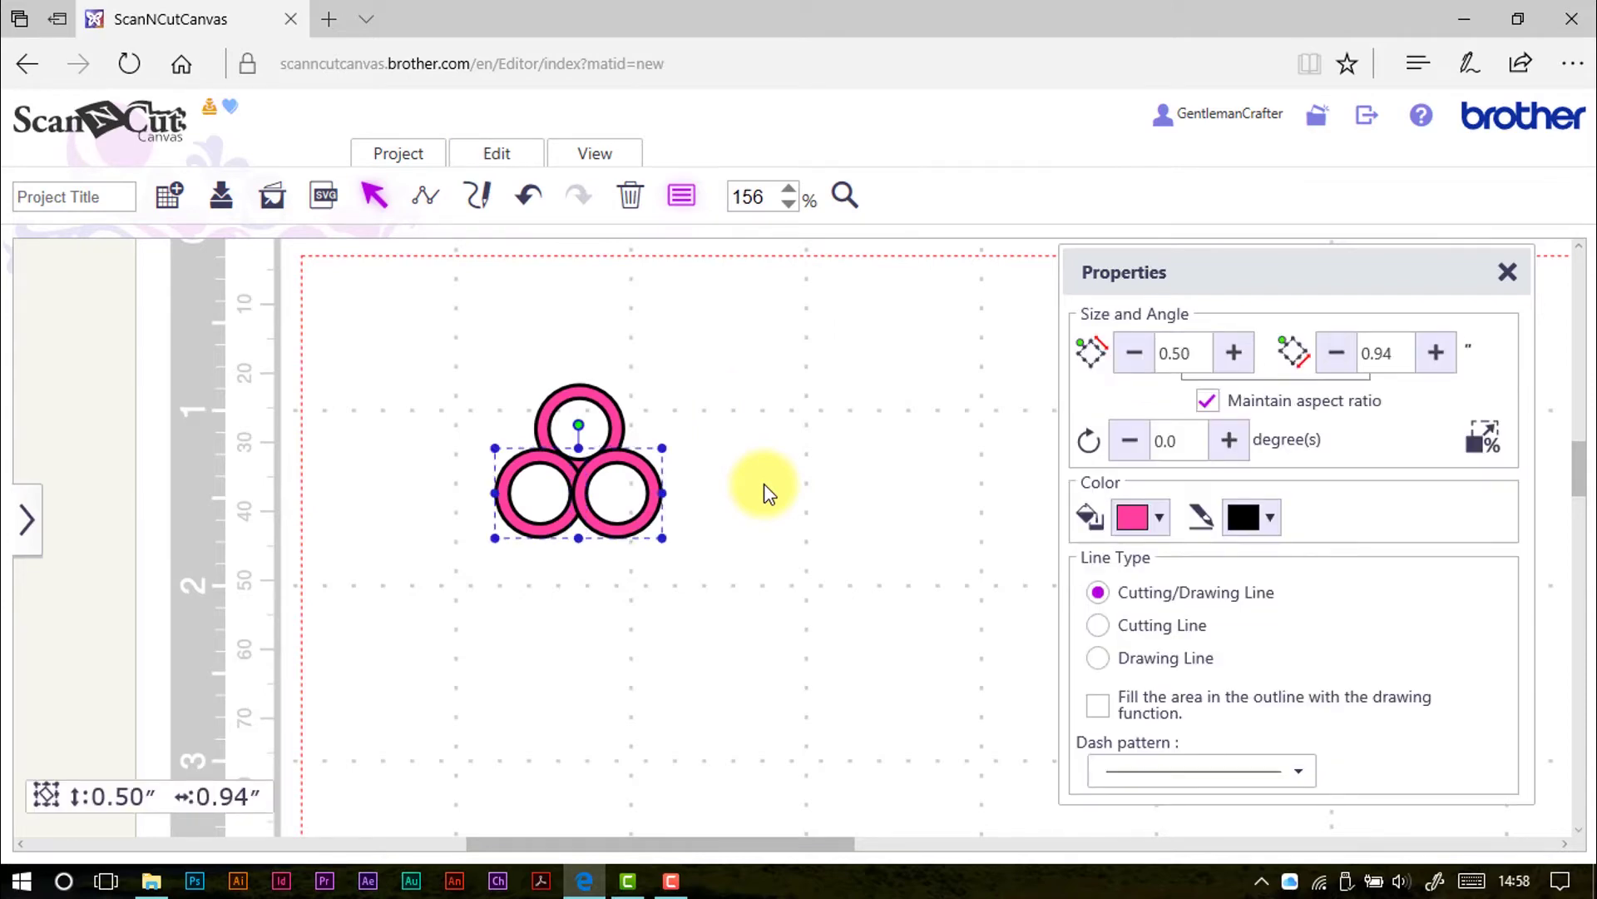
left_click_drag(428, 324, 699, 582)
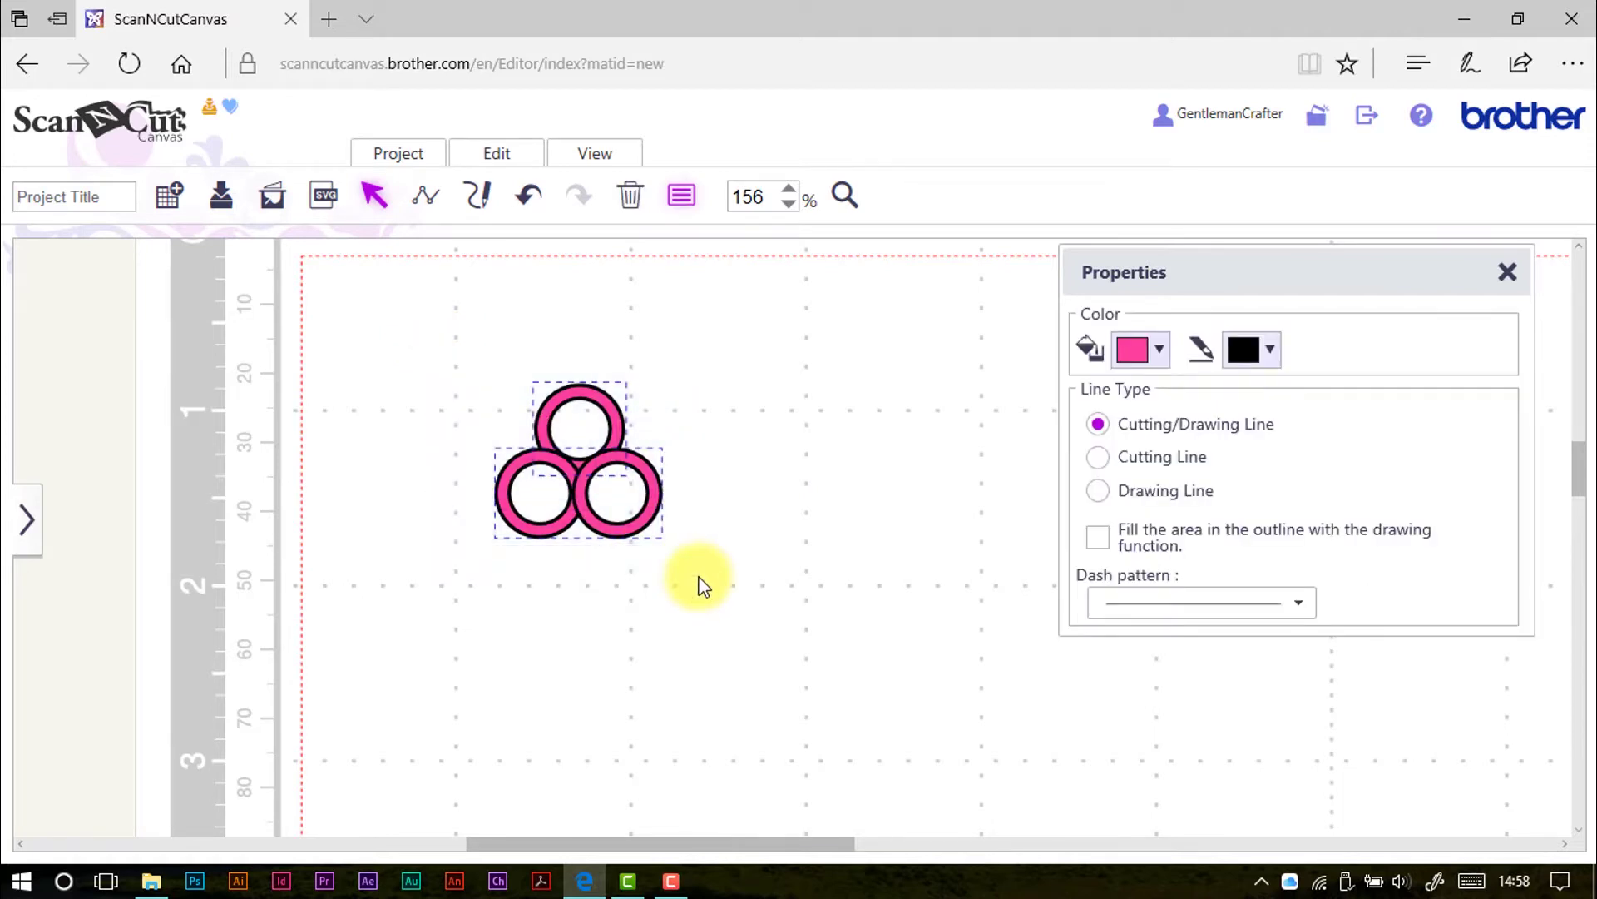
left_click(483, 158)
left_click(565, 416)
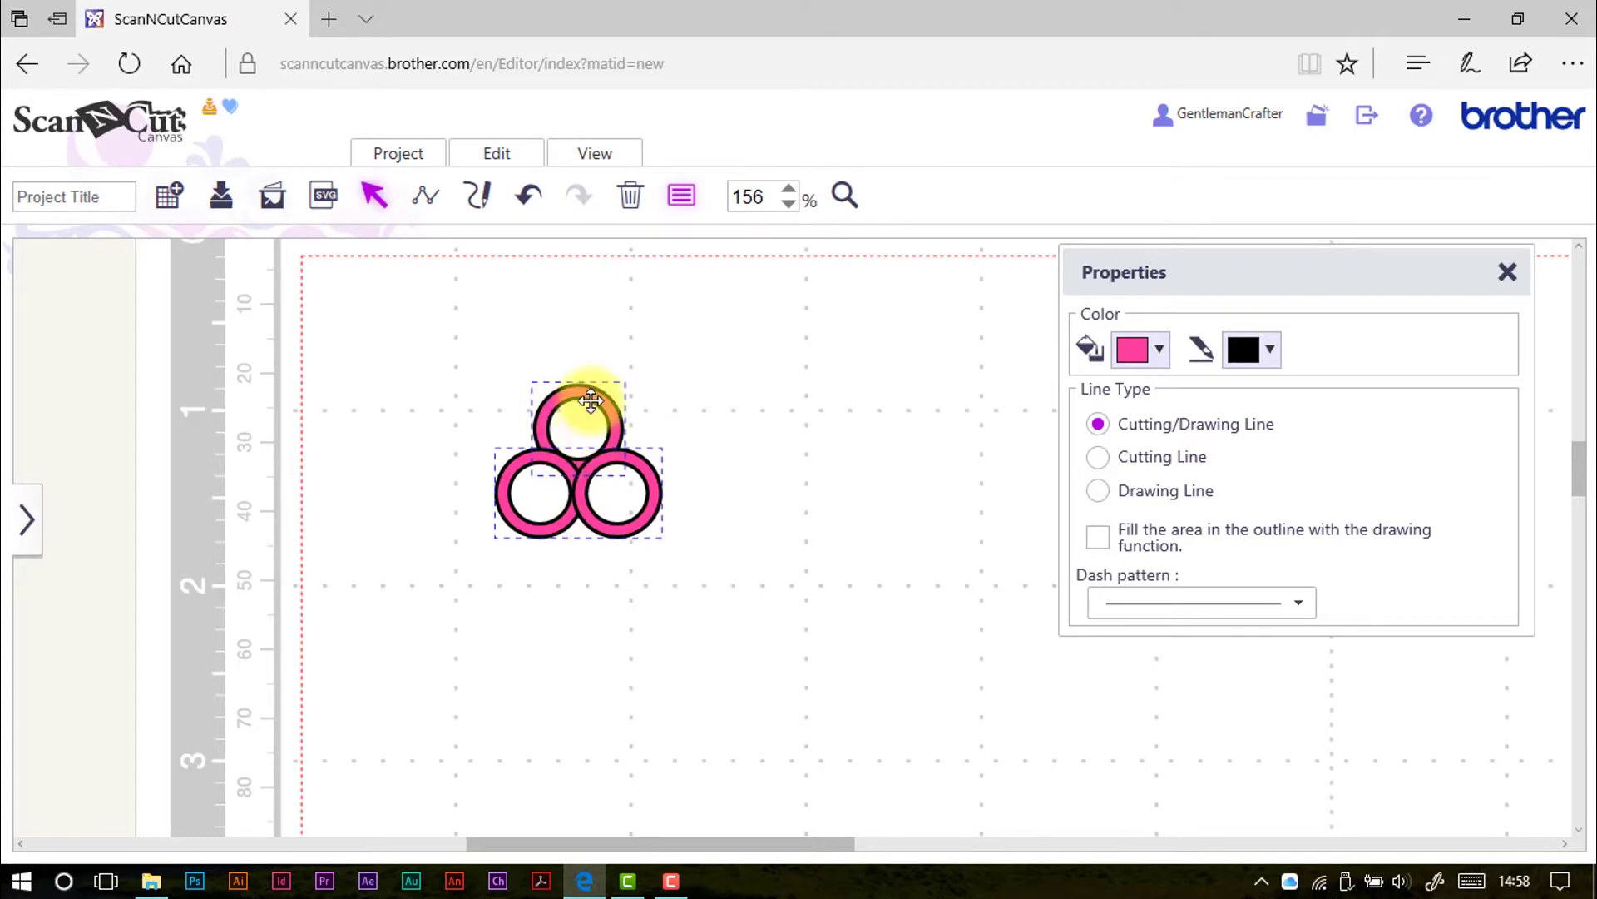
- Select all three rings and weld them into one trefoil outline
left_click(734, 391)
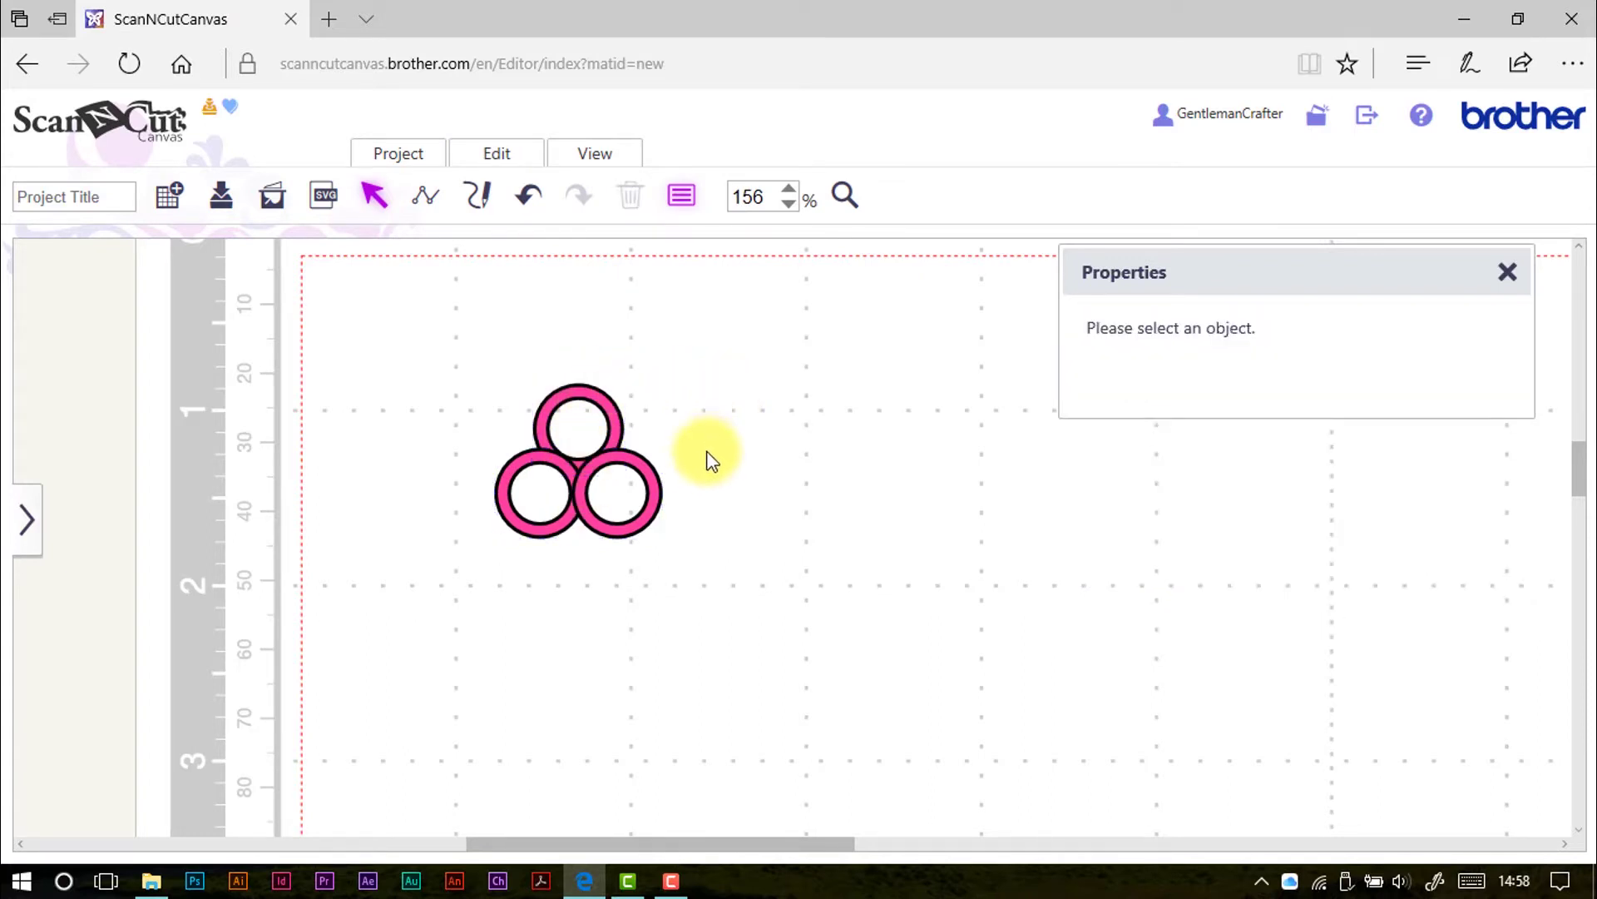
left_click(653, 481)
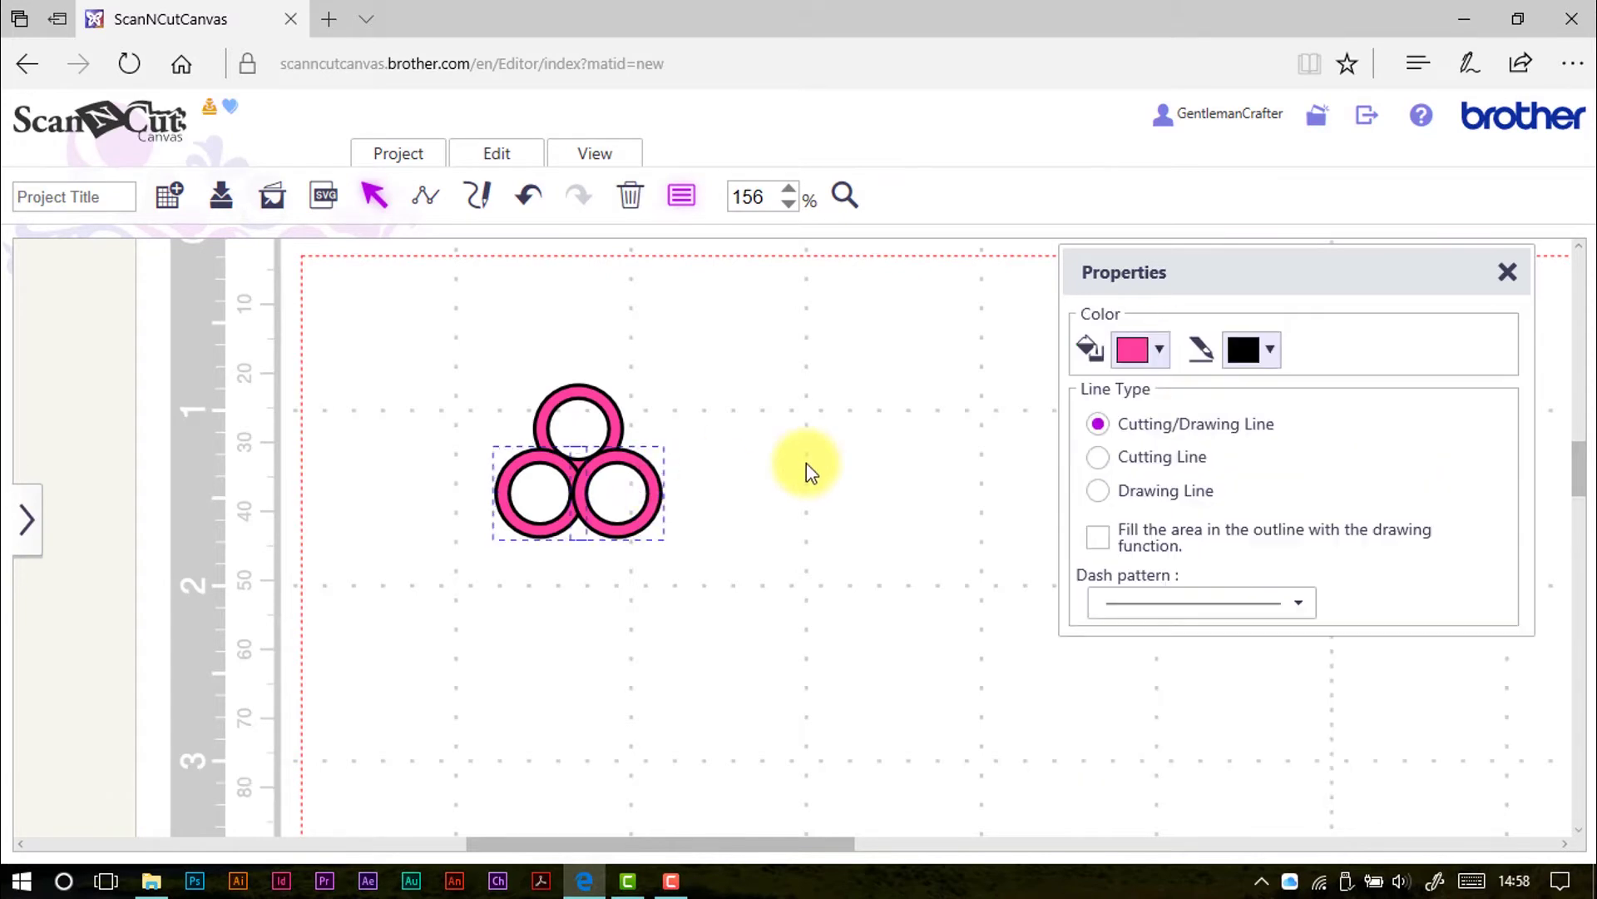
left_click(430, 321)
left_click_drag(430, 320, 709, 563)
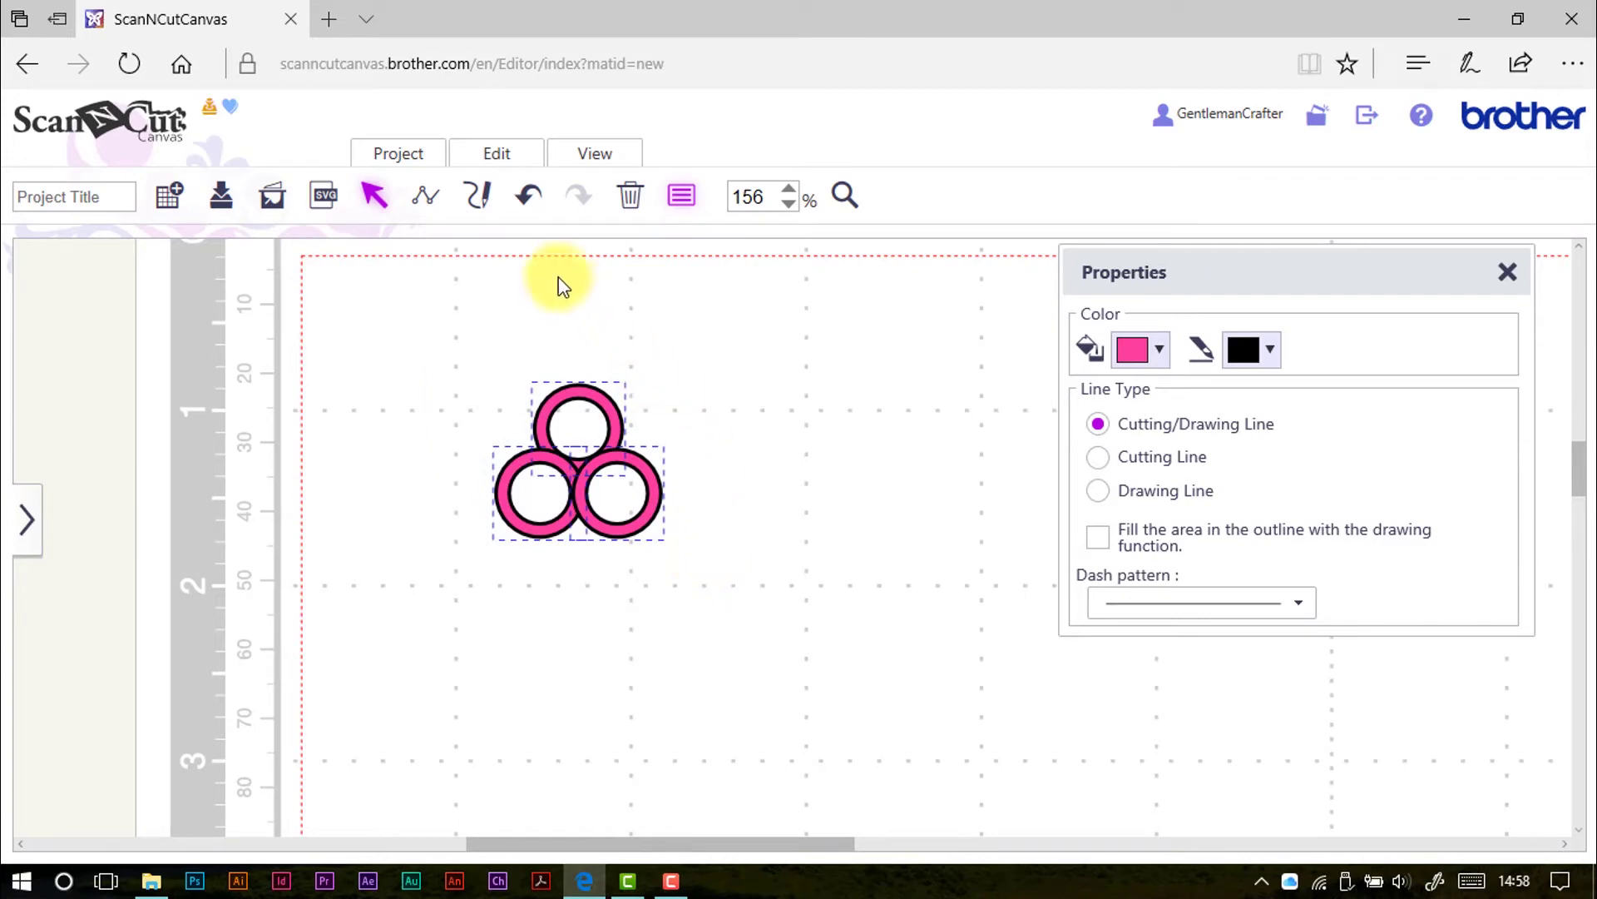
left_click(495, 154)
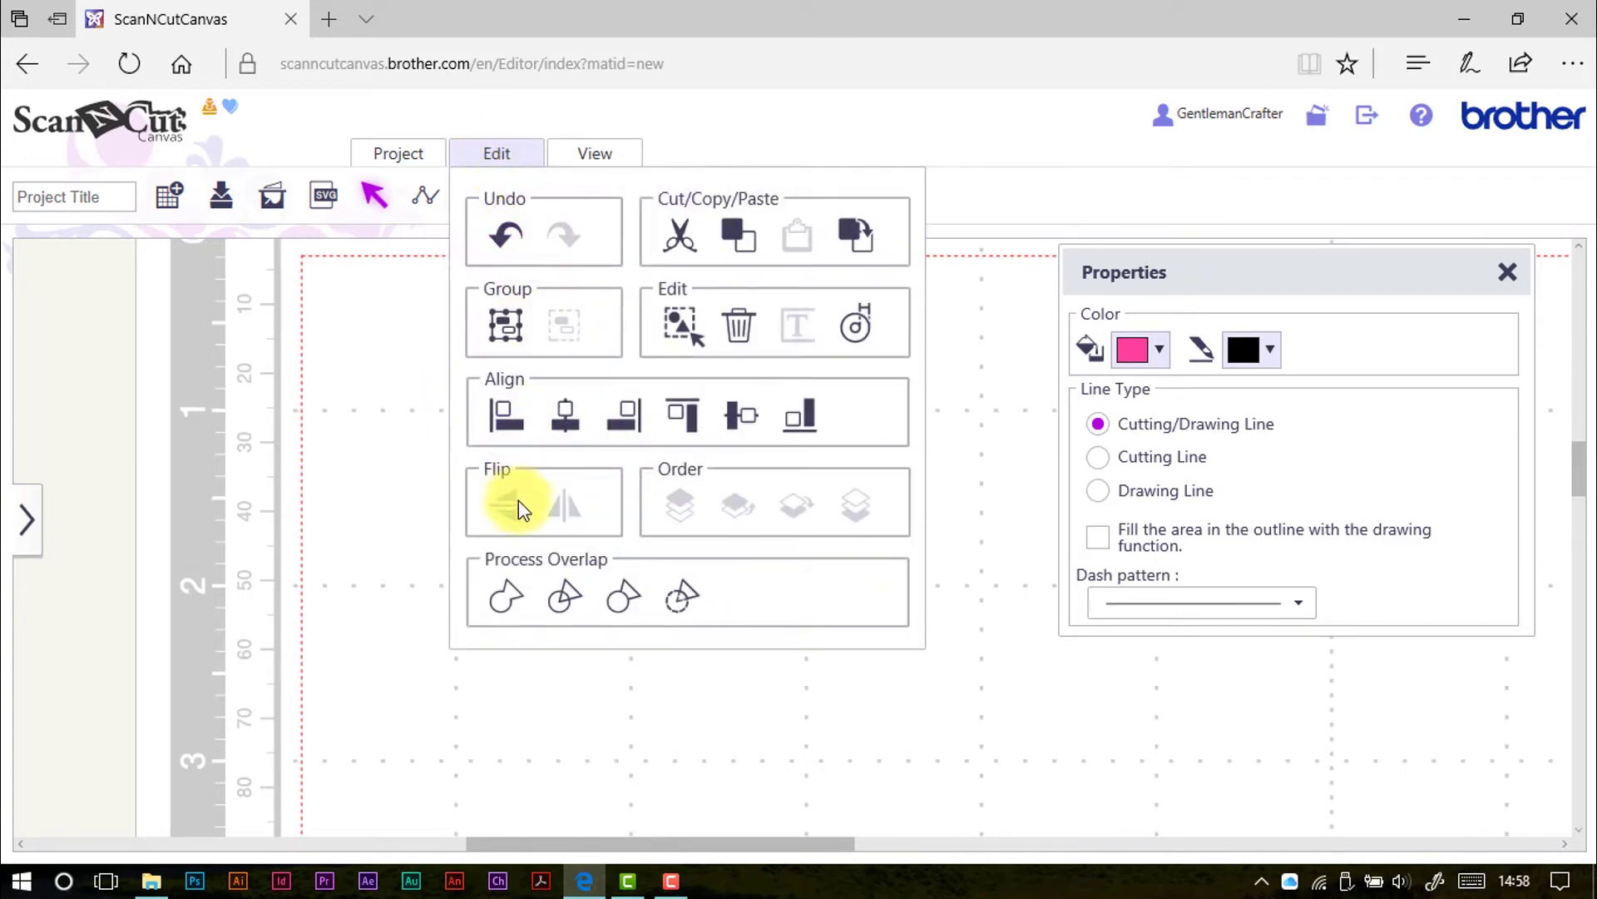
left_click(505, 596)
left_click(726, 569)
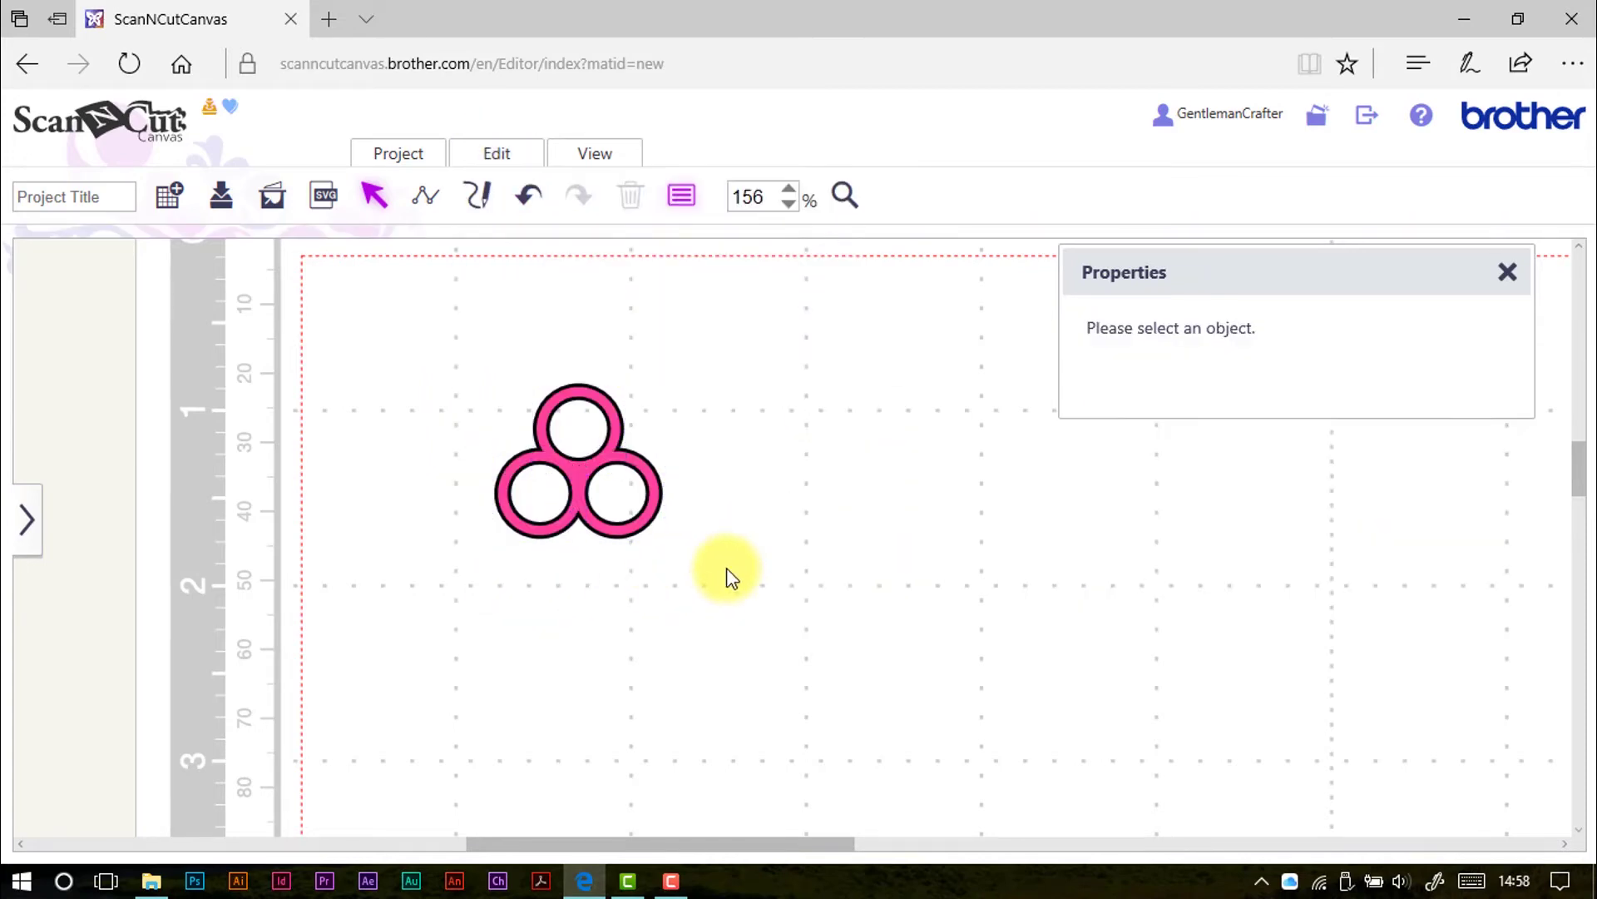
- Zoom in closely on the trefoil and bring up the basic shapes library
left_click(844, 194)
left_click_drag(439, 339, 719, 591)
left_click_drag(657, 840, 682, 844)
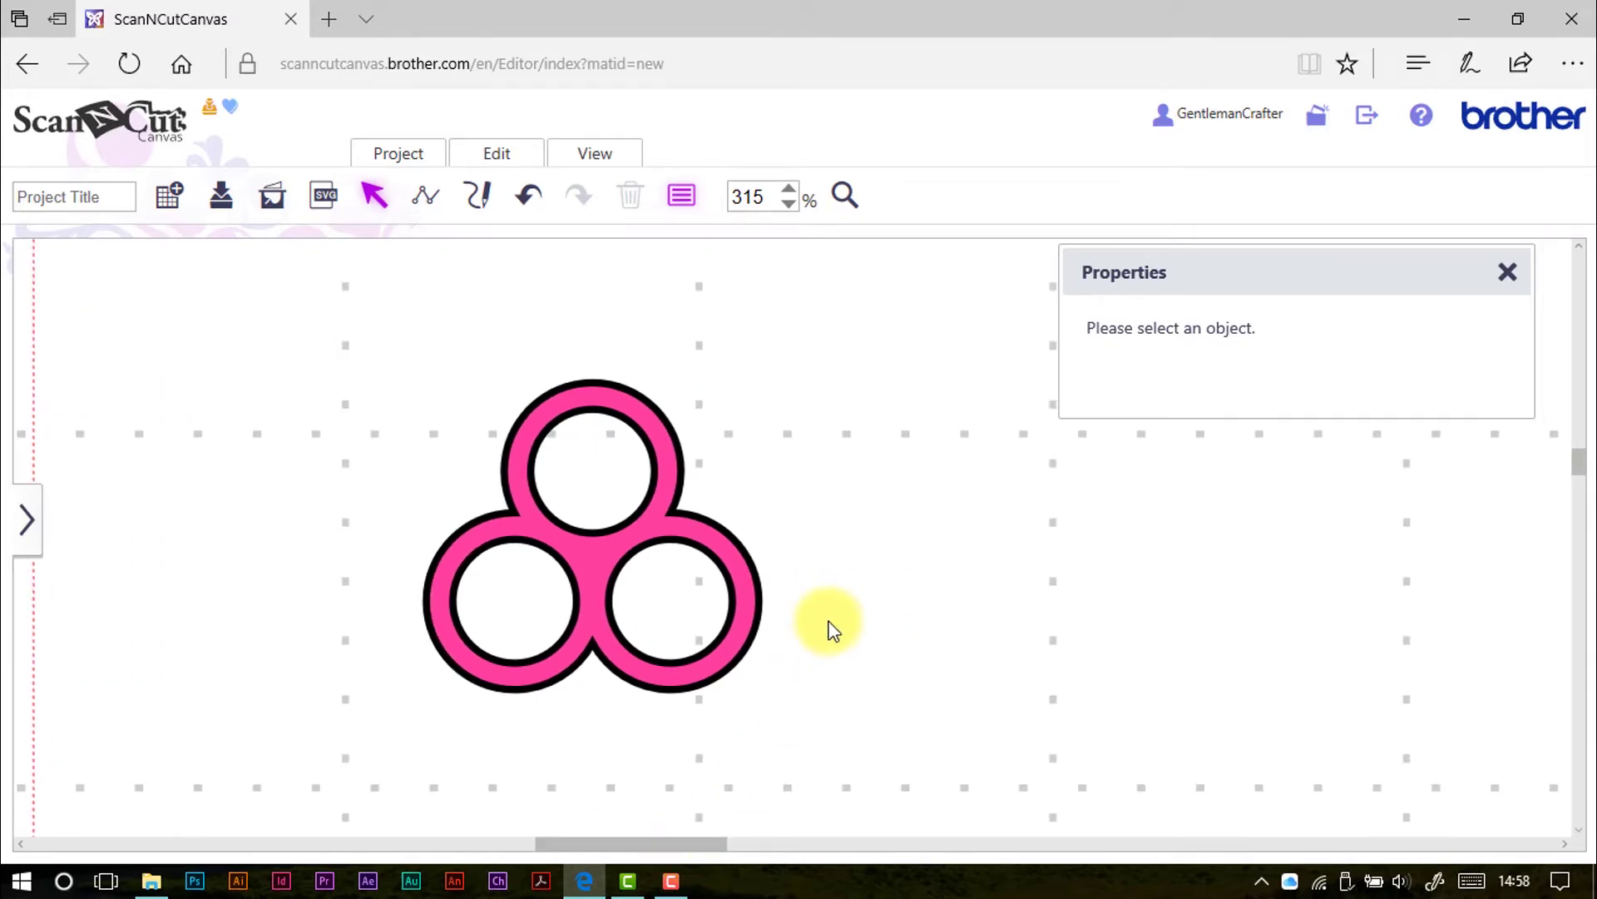
left_click_drag(1580, 456, 1580, 460)
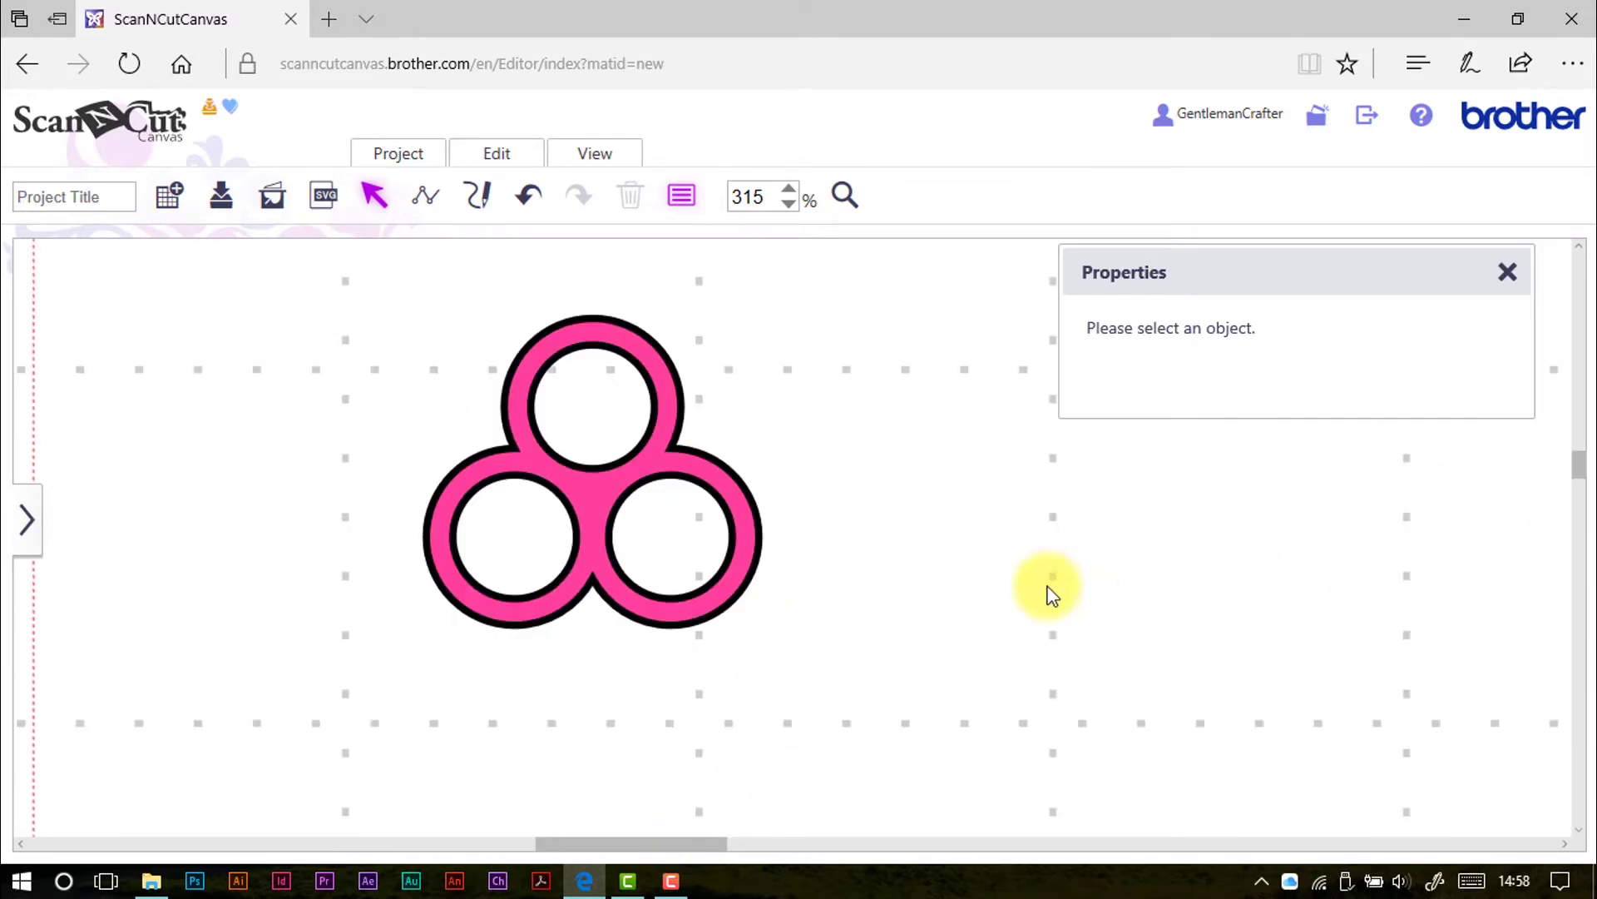
left_click(25, 522)
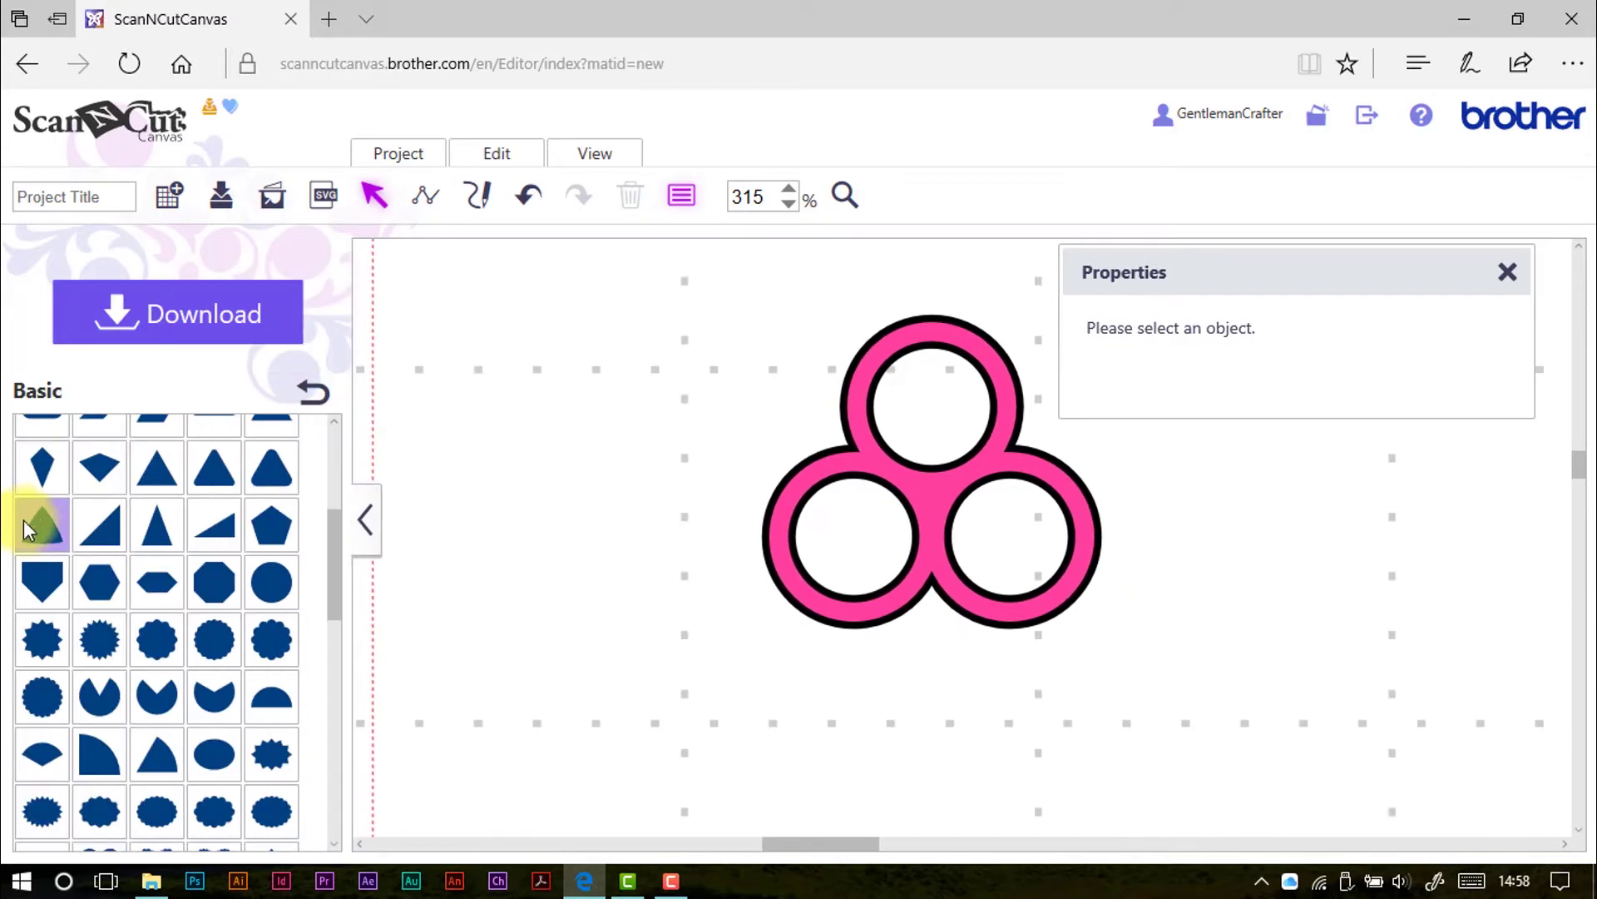
- Add a 0.25-inch circle and place it above the trefoil's top ring
left_click(257, 582)
left_click(368, 520)
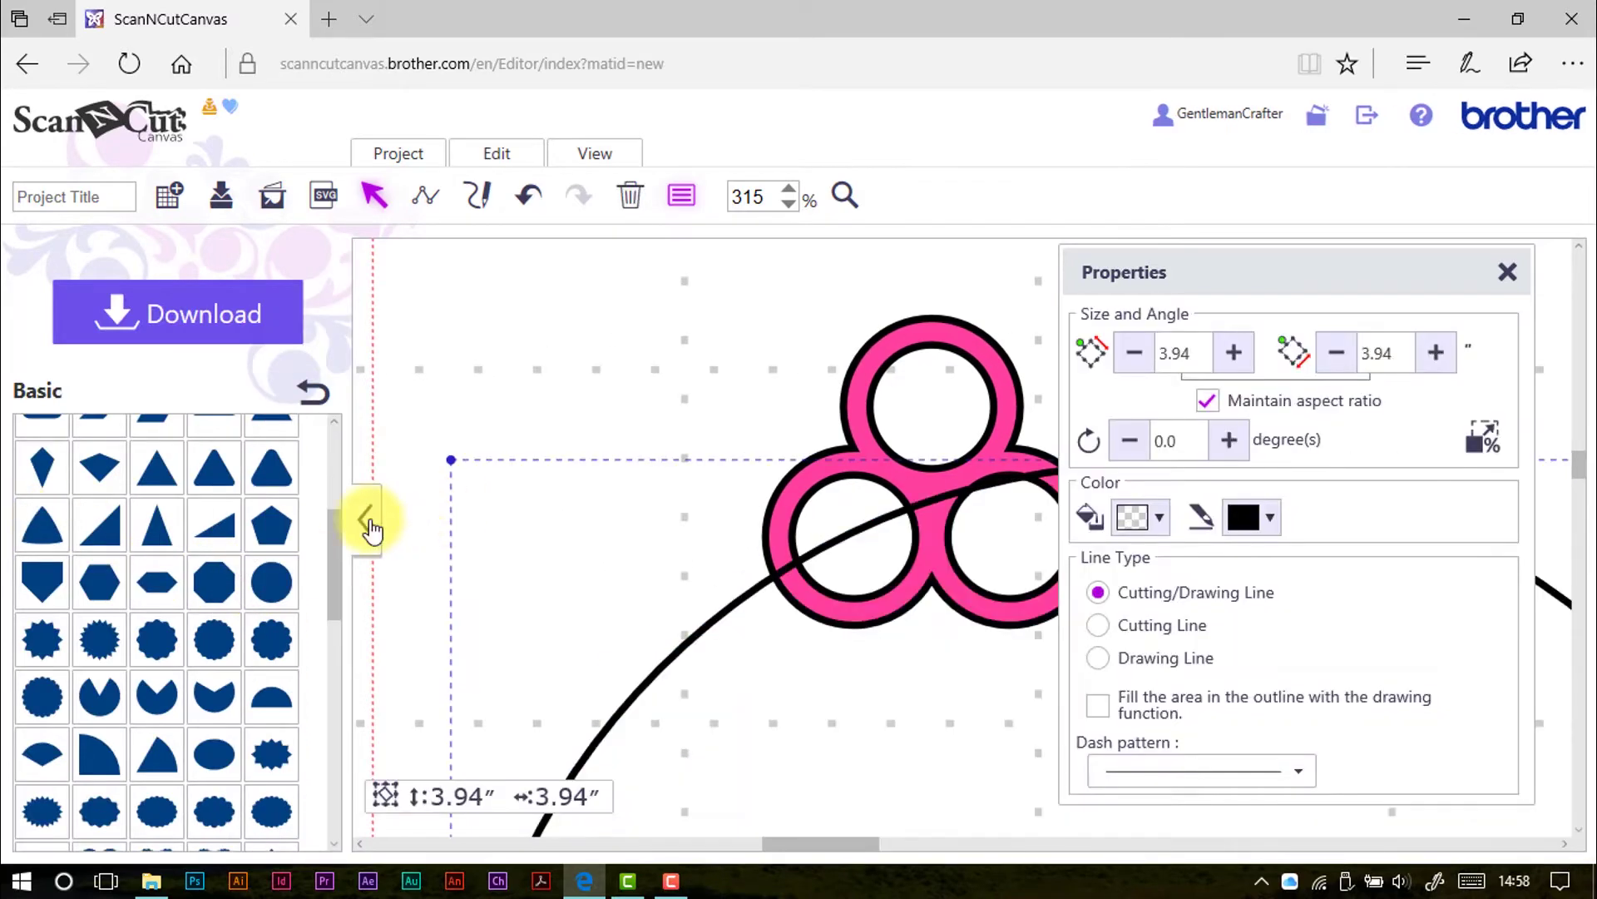
left_click(1213, 351)
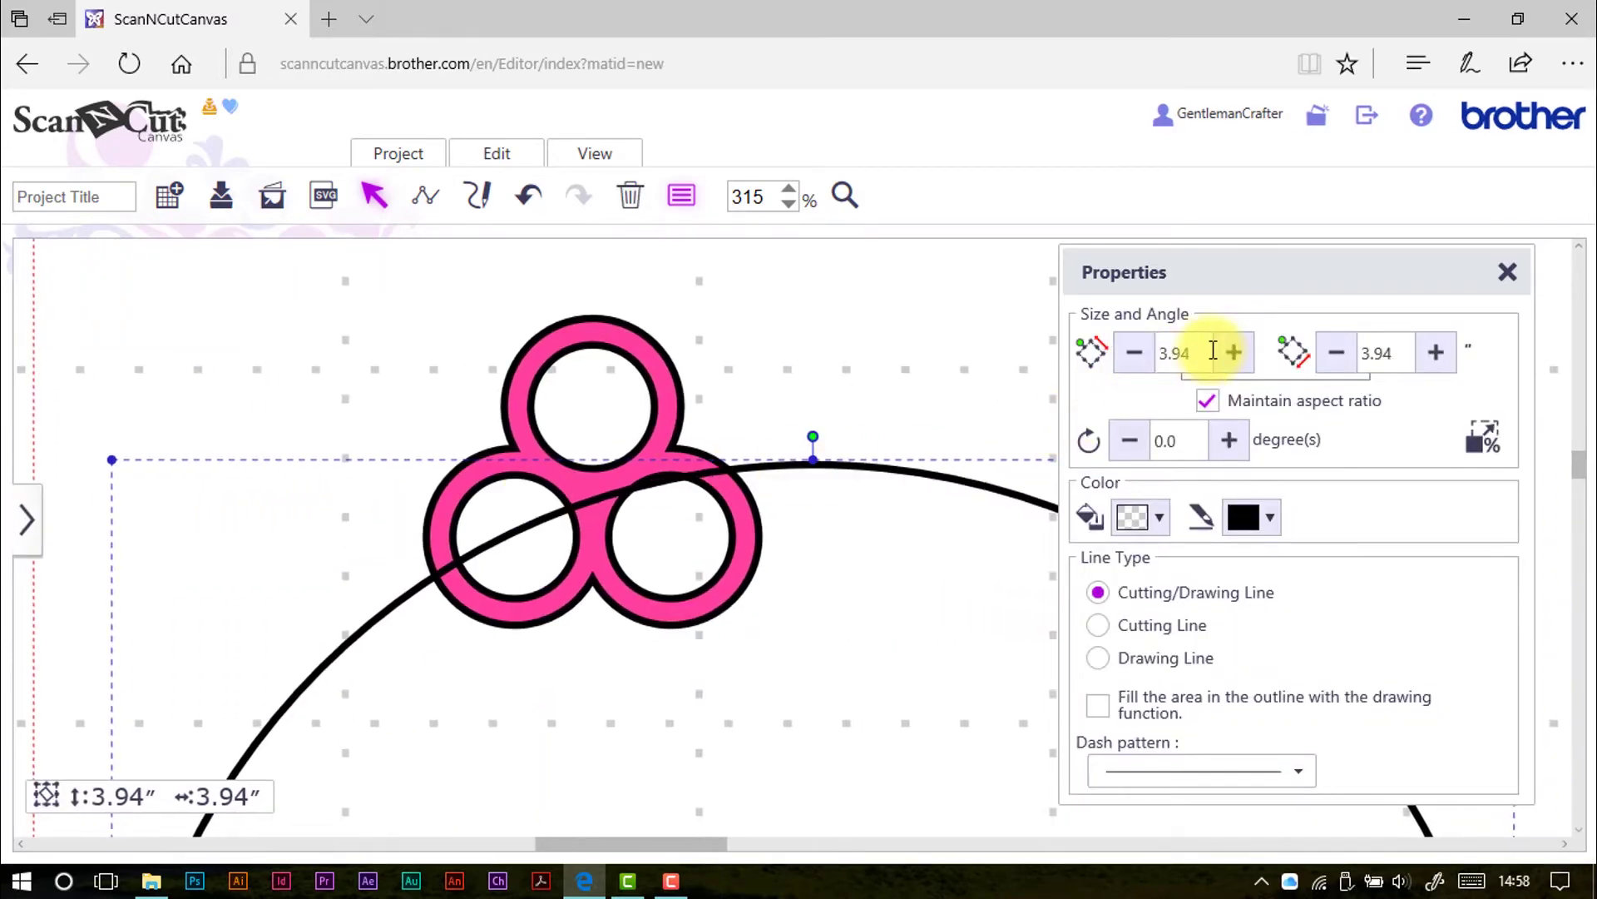
left_click_drag(1208, 351, 1098, 382)
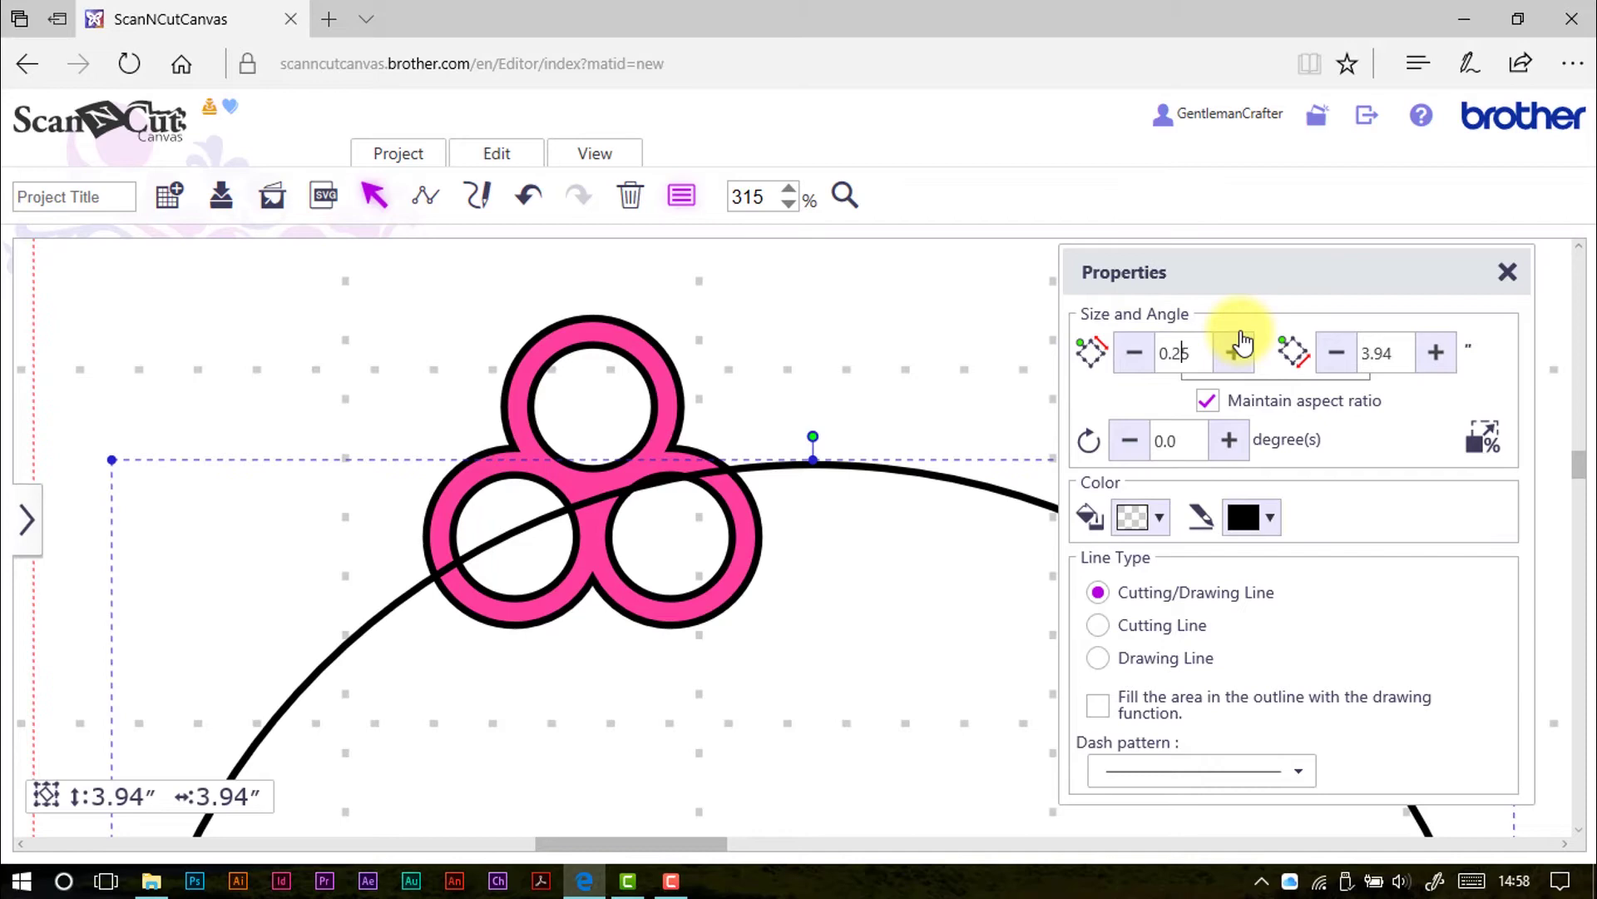
key("Return")
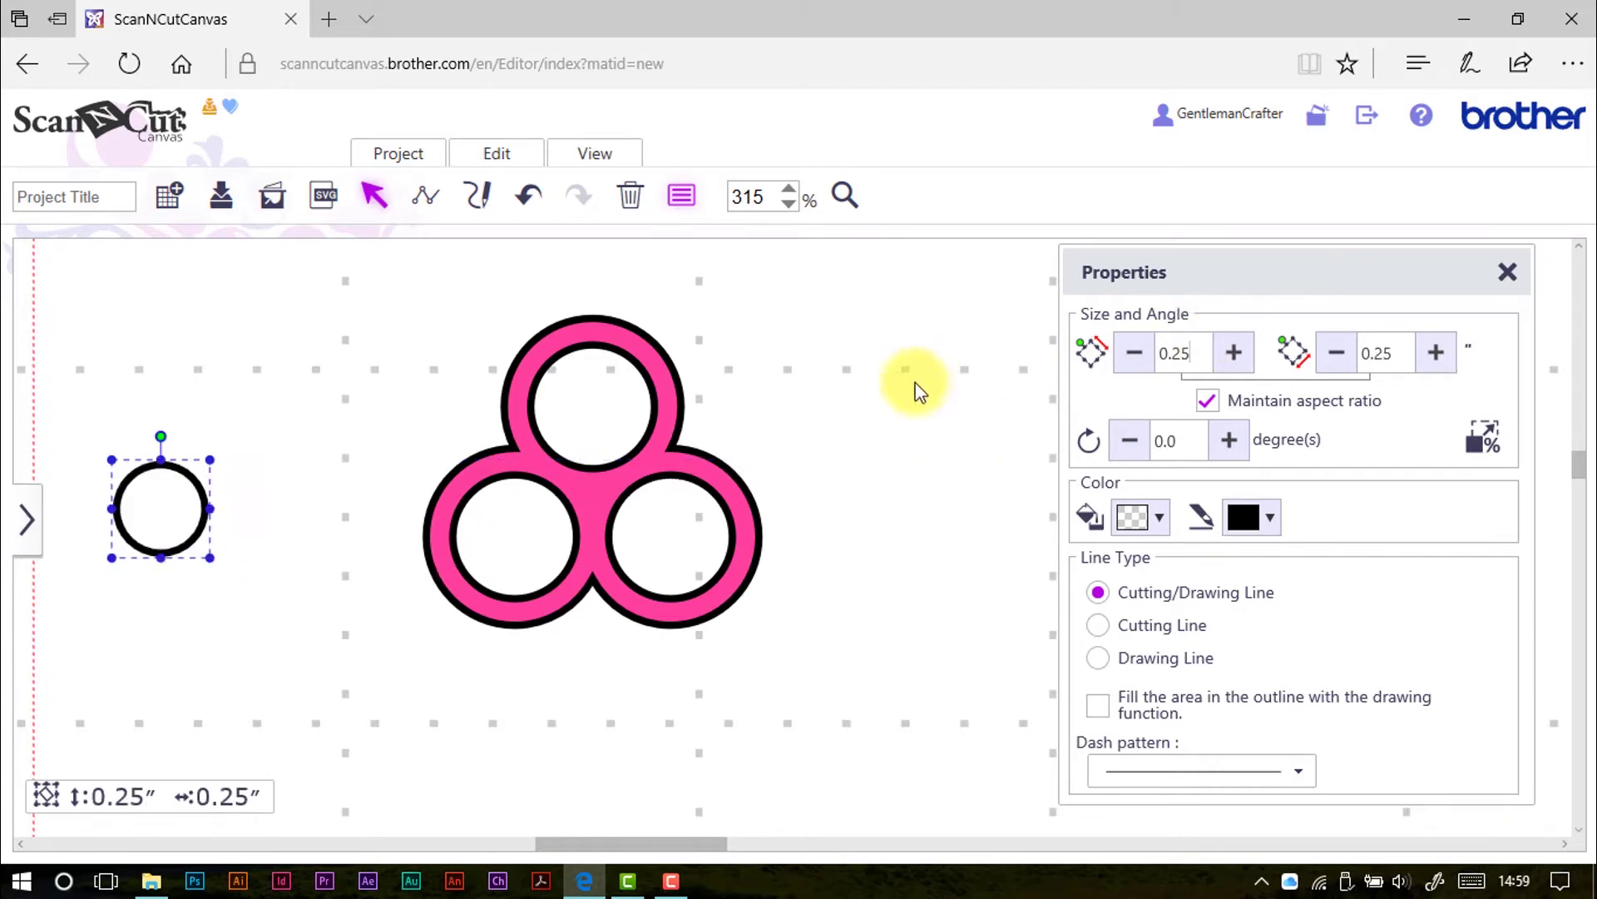
left_click_drag(140, 510, 575, 297)
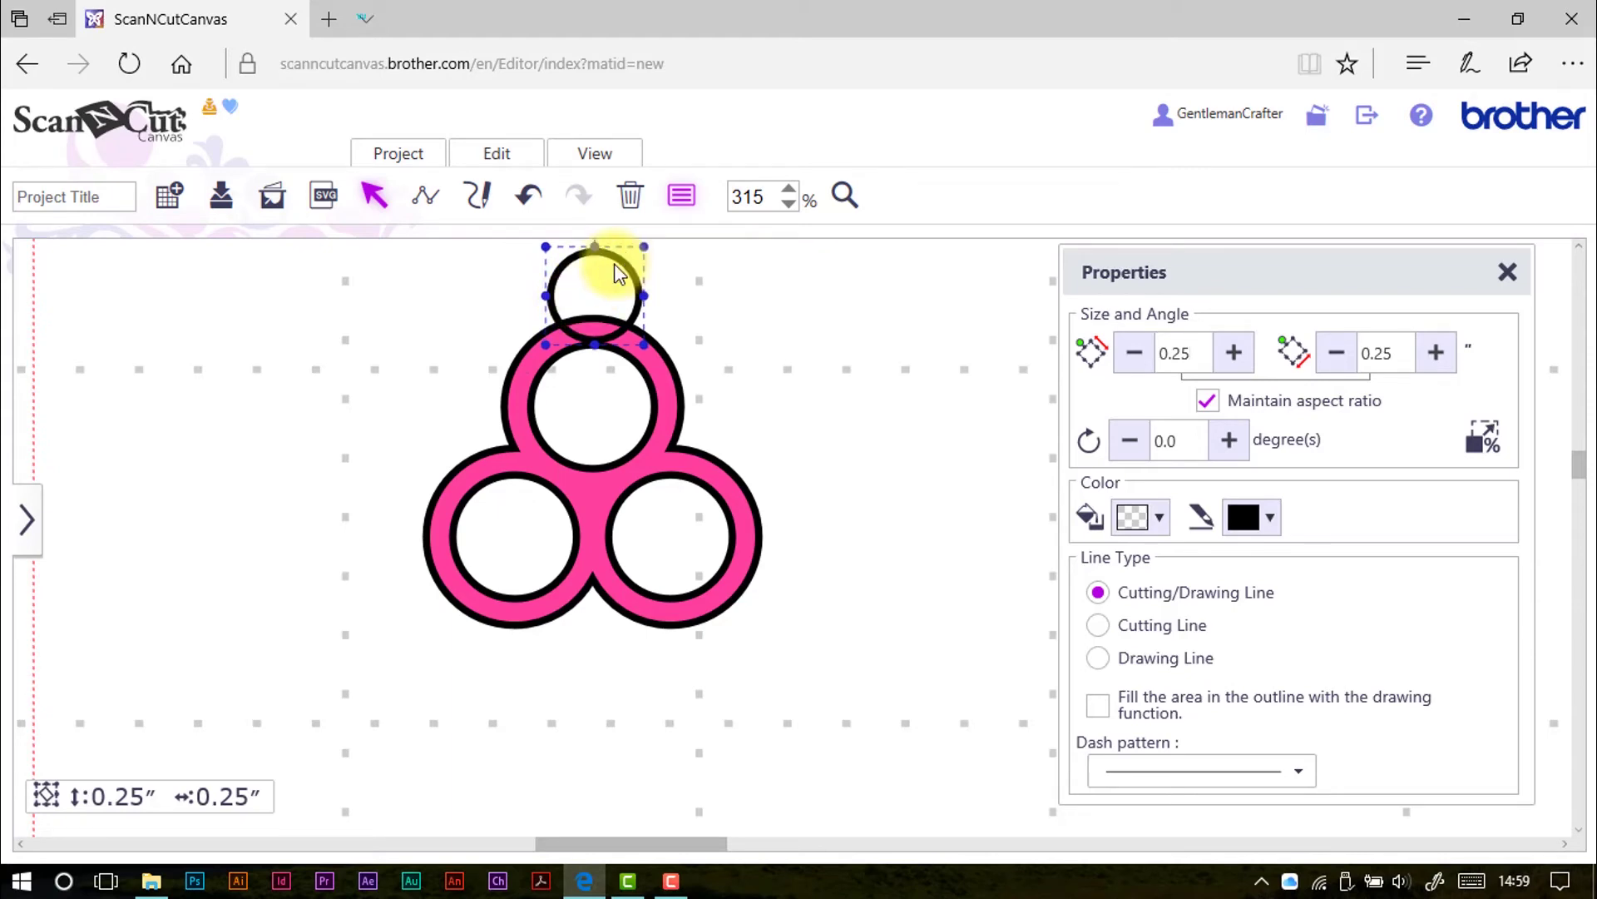
- Copy the small circle and set the duplicate aside at the lower left
left_click(771, 331)
left_click(606, 268)
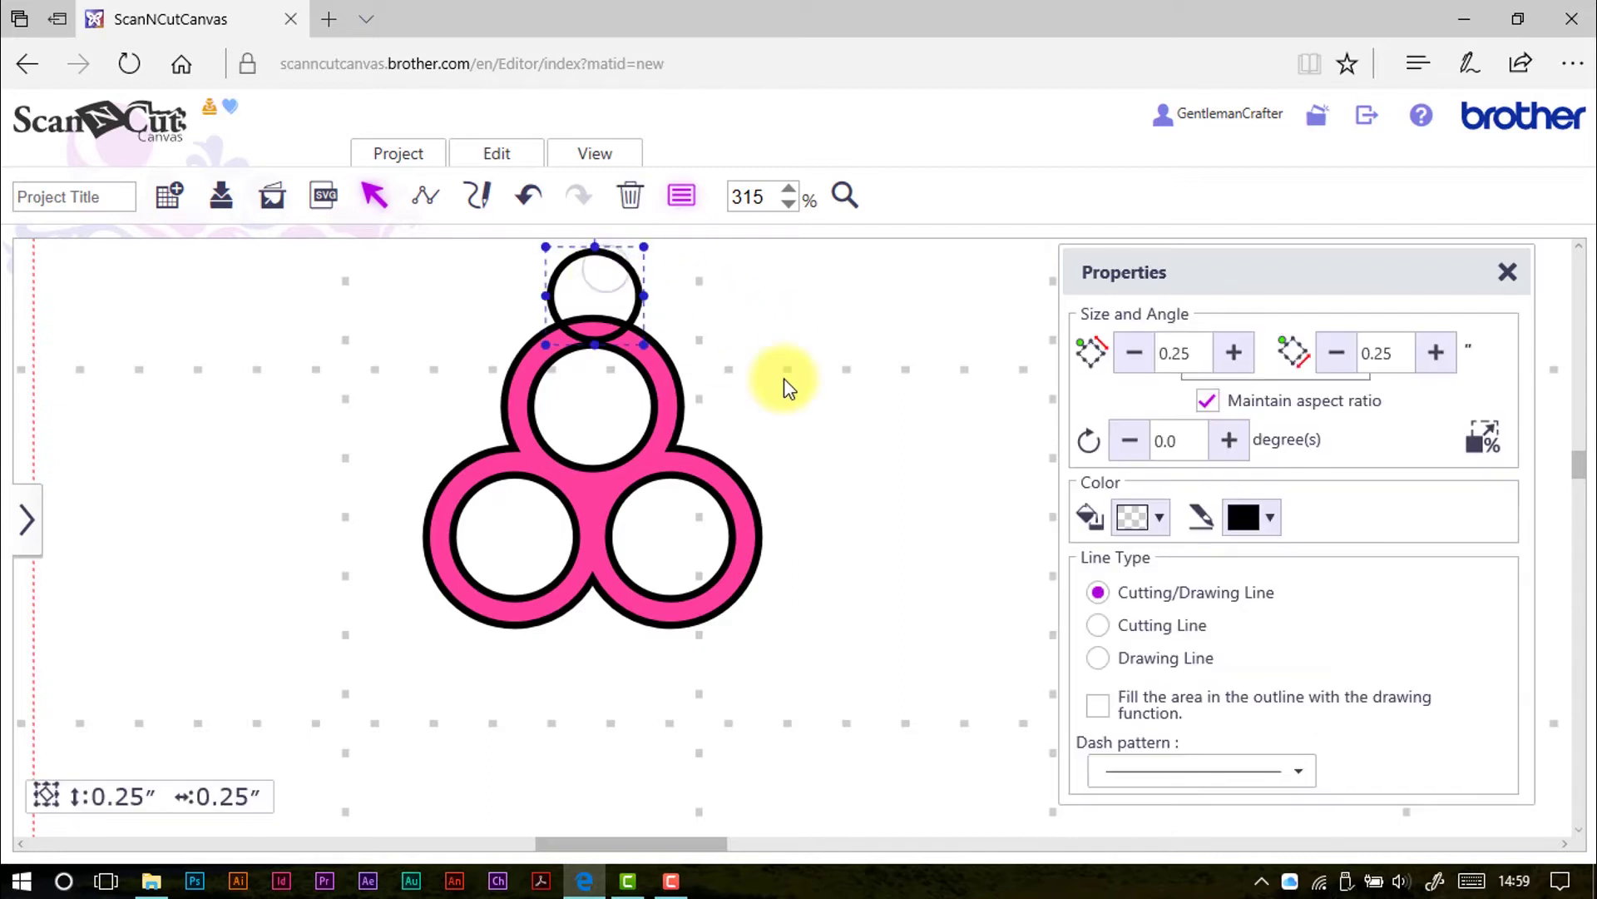
key("ctrl+c")
key("ctrl+v")
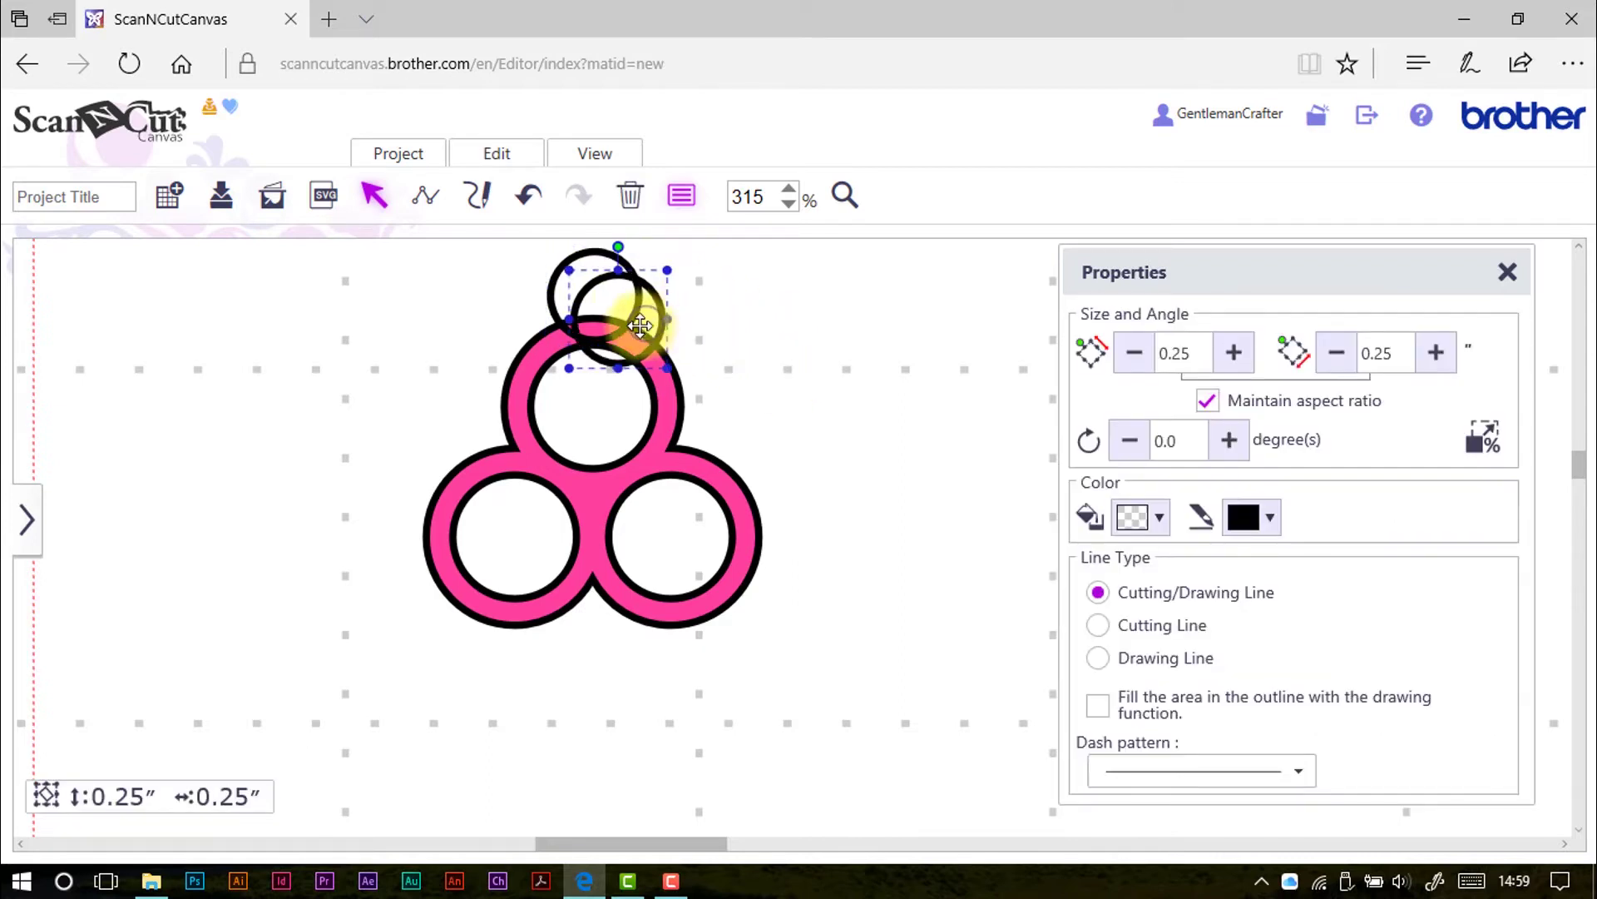
left_click_drag(636, 324, 193, 624)
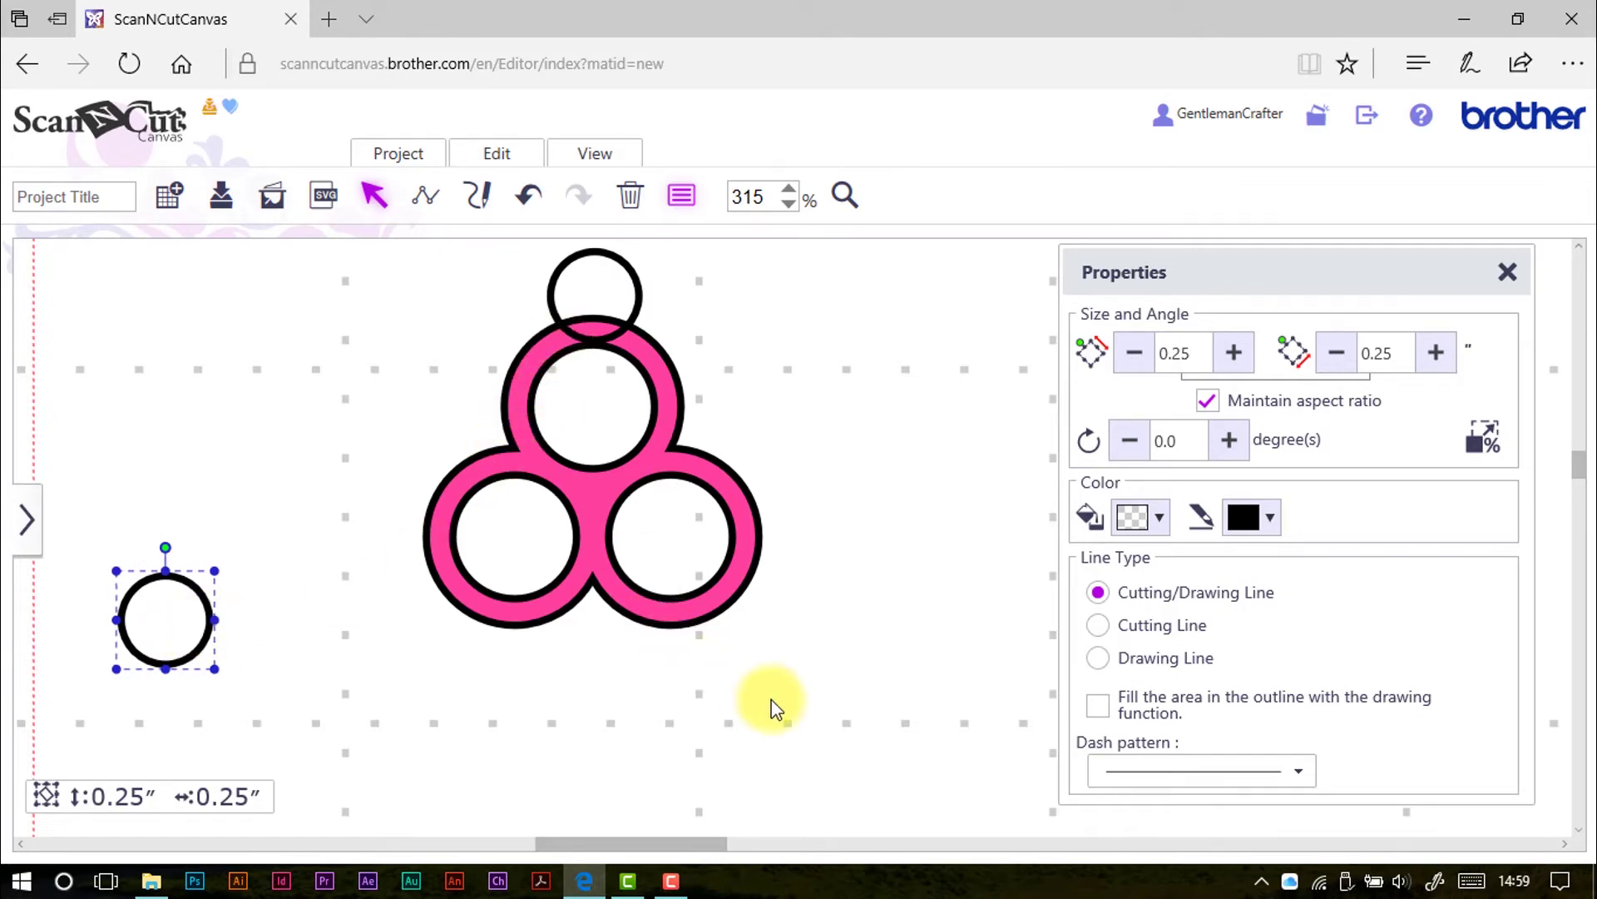
- Centre the small circle on the trefoil, weld them, and fill the result pink
left_click_drag(768, 697, 507, 299)
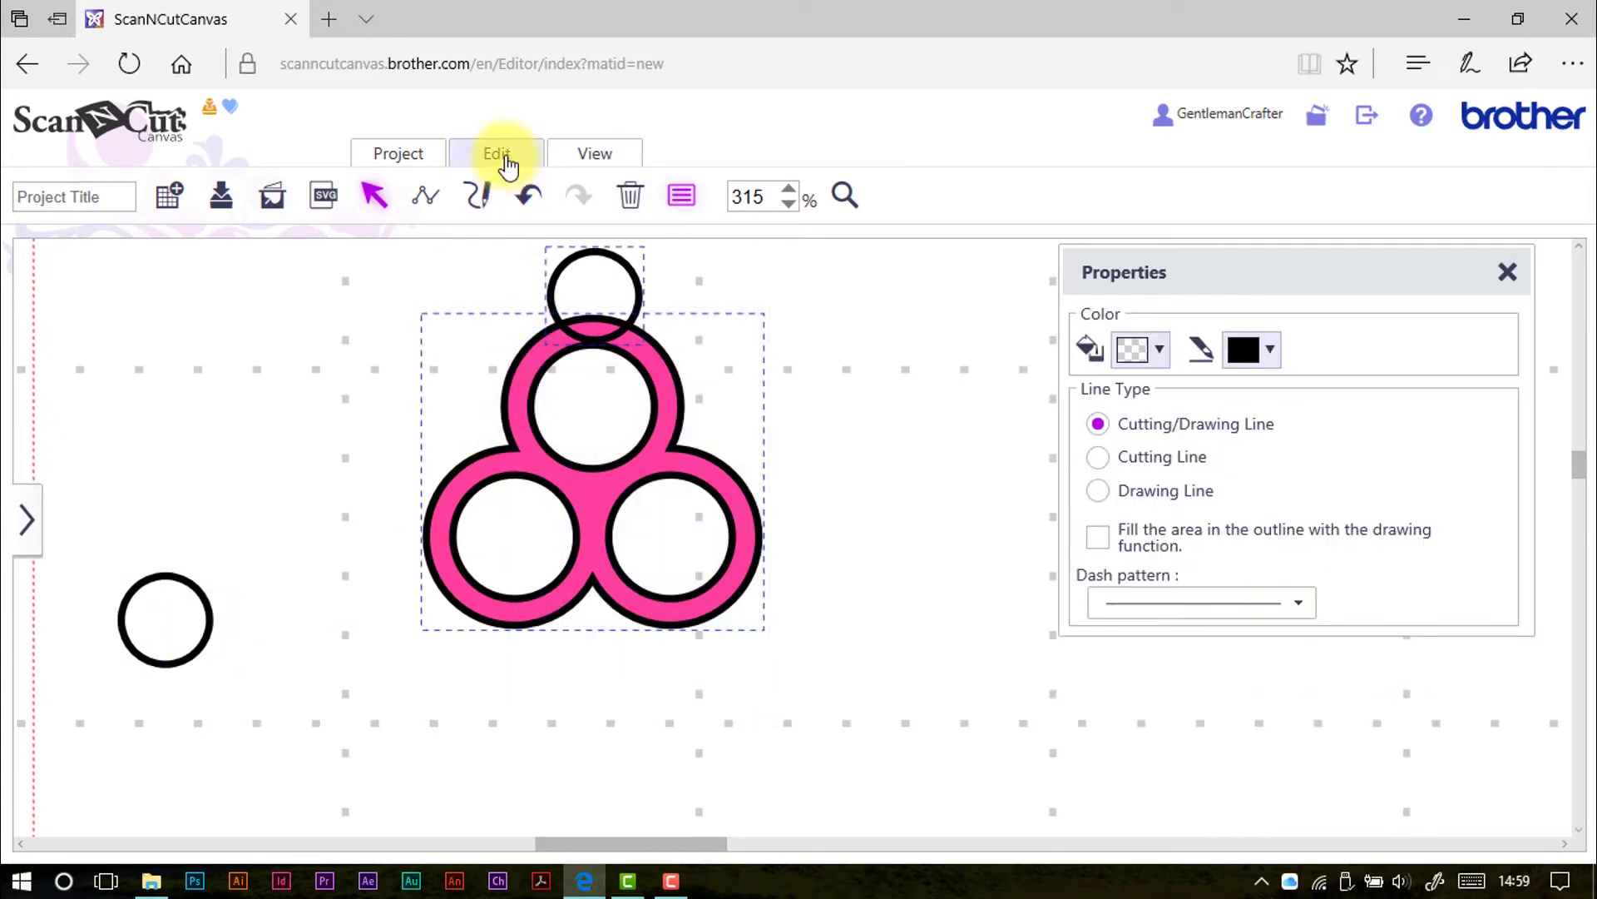
left_click(500, 155)
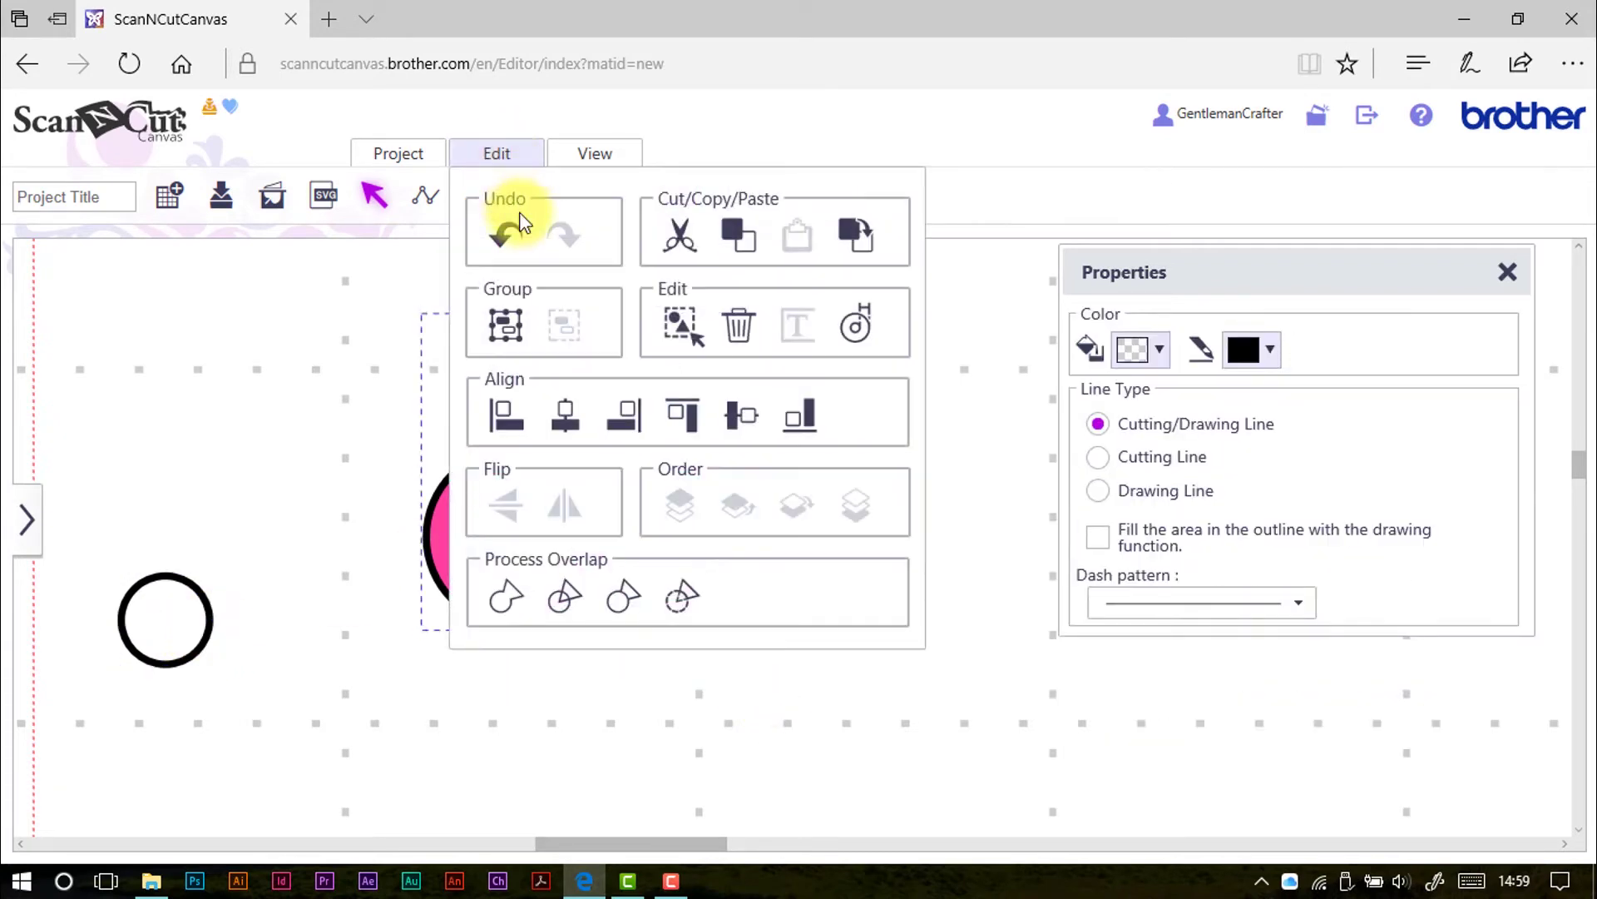
left_click(563, 412)
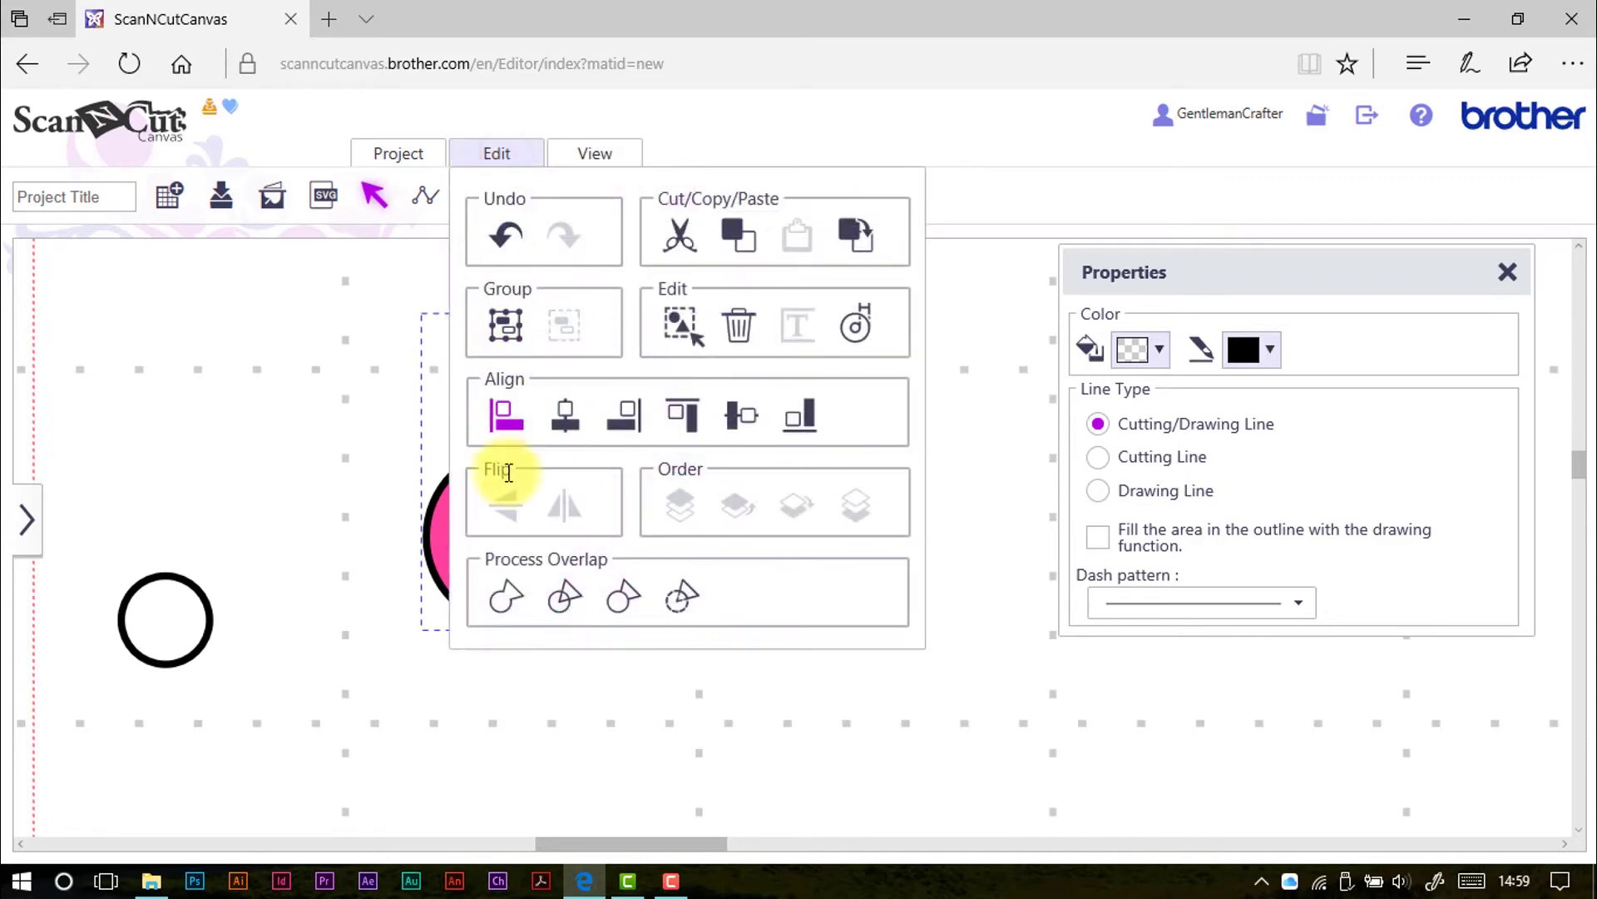
left_click(507, 596)
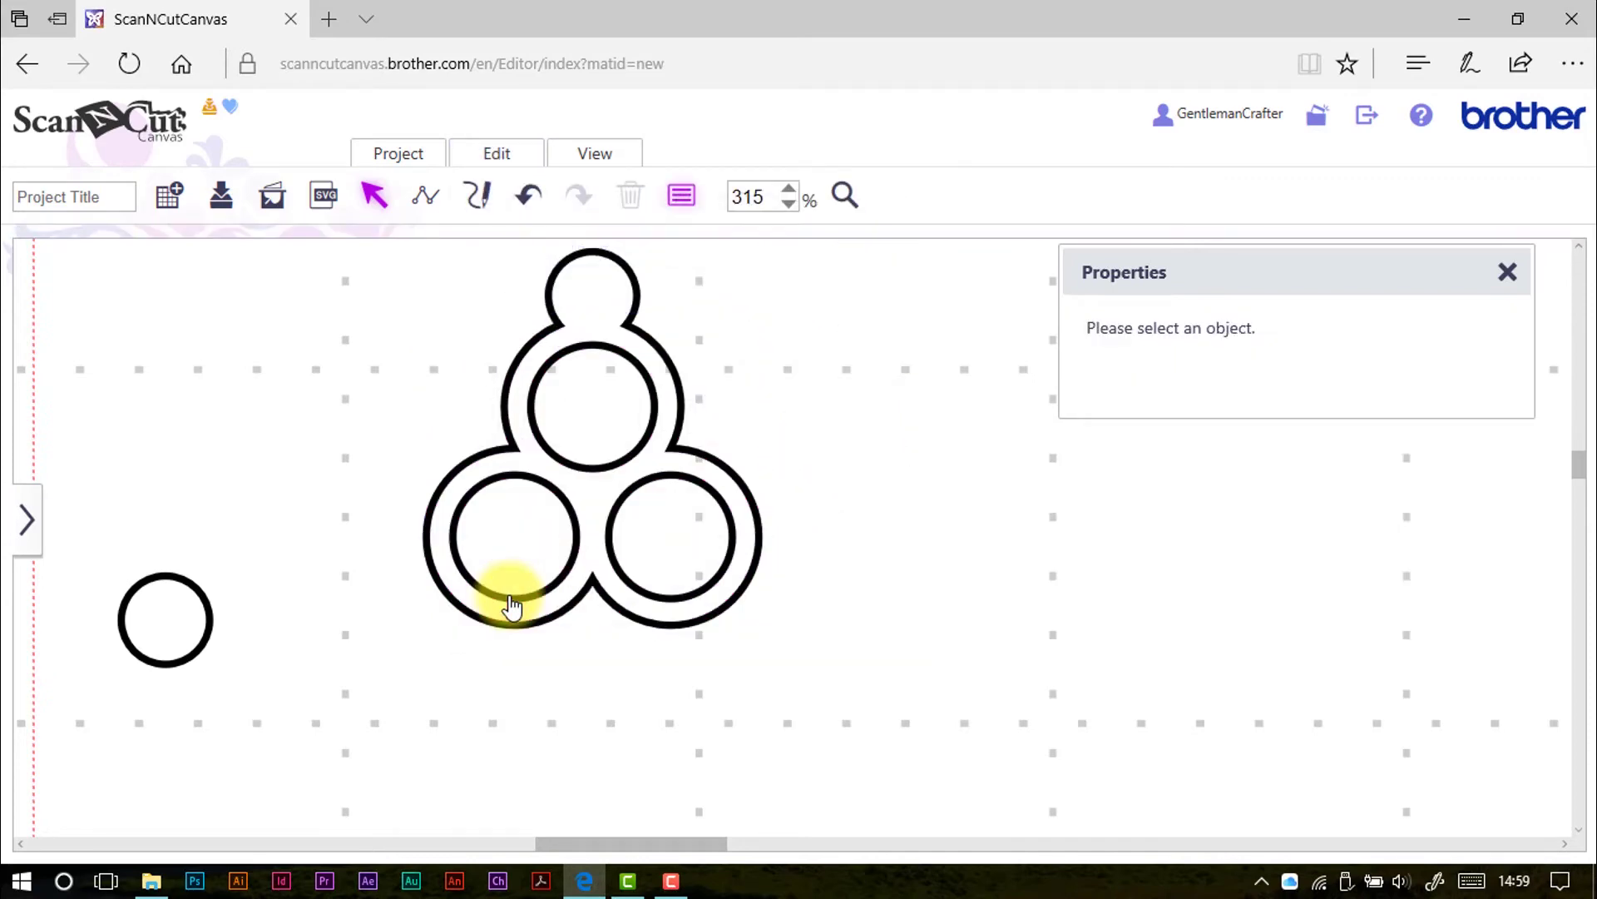
left_click(577, 315)
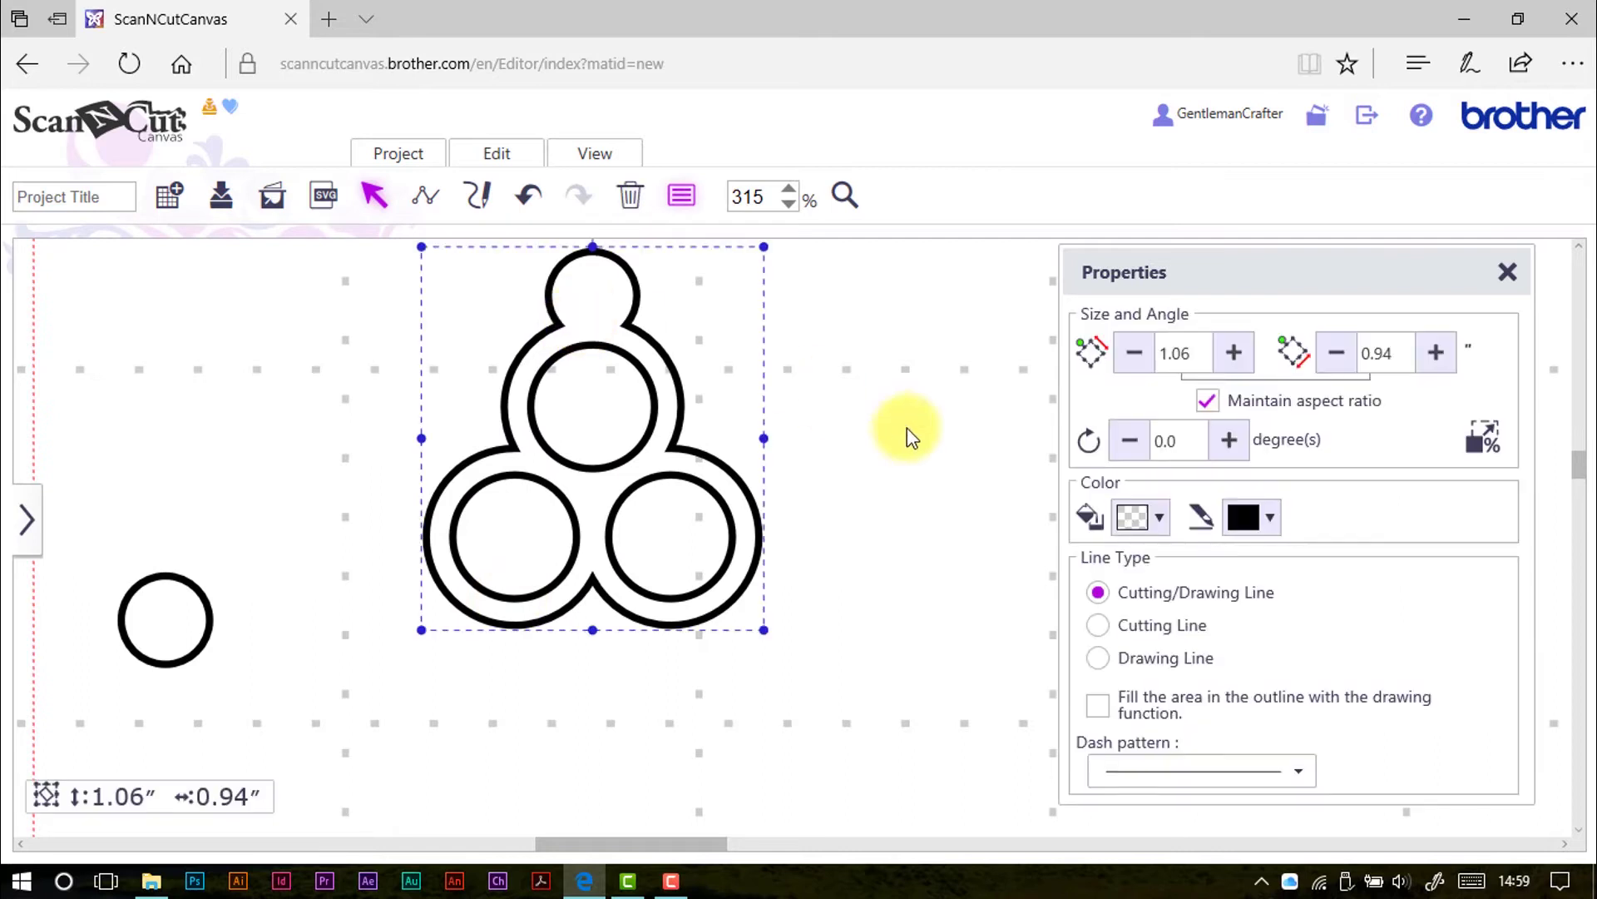
left_click(1150, 519)
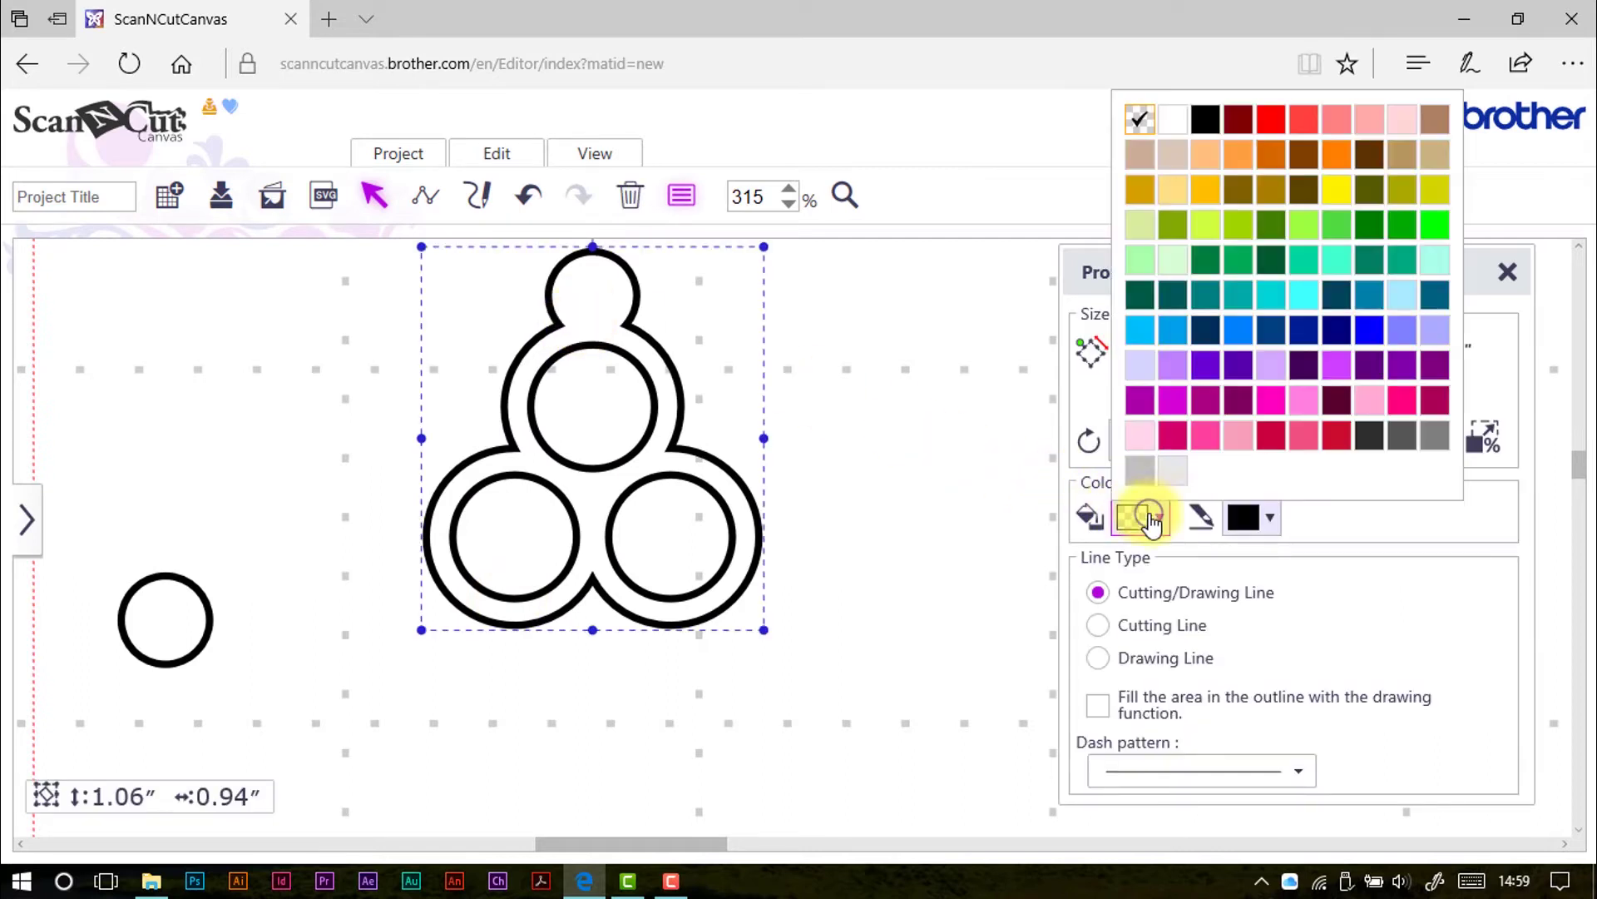
left_click(1206, 435)
left_click(882, 450)
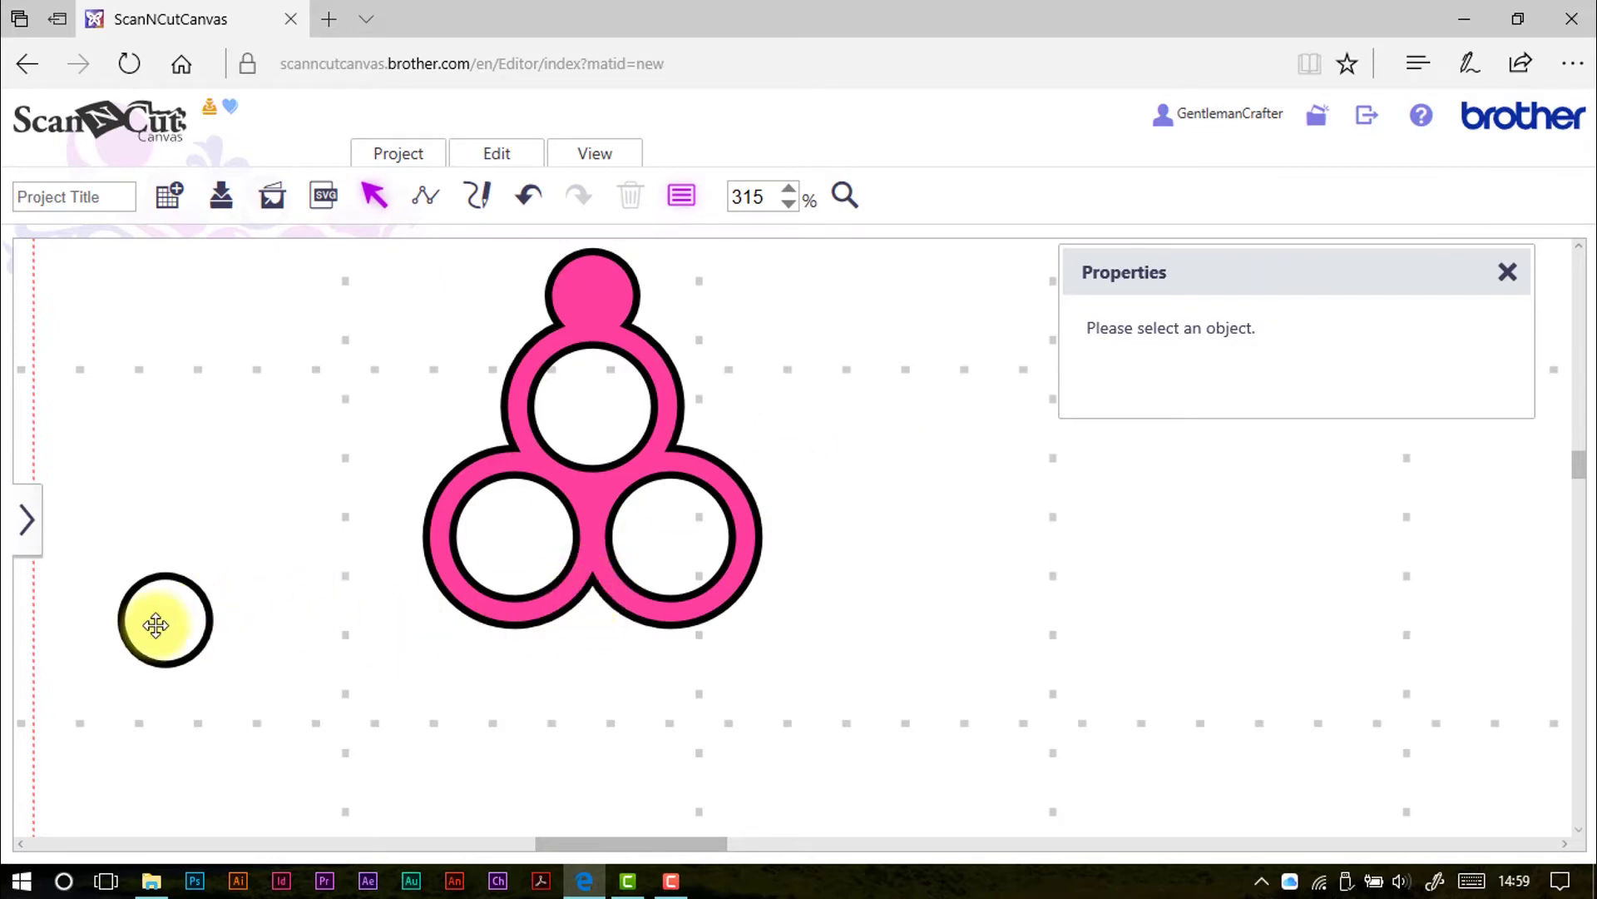
- Stretch the spare circle beneath the trefoil into a 1.25-inch-wide ellipse with unlocked proportions
left_click_drag(157, 624, 426, 617)
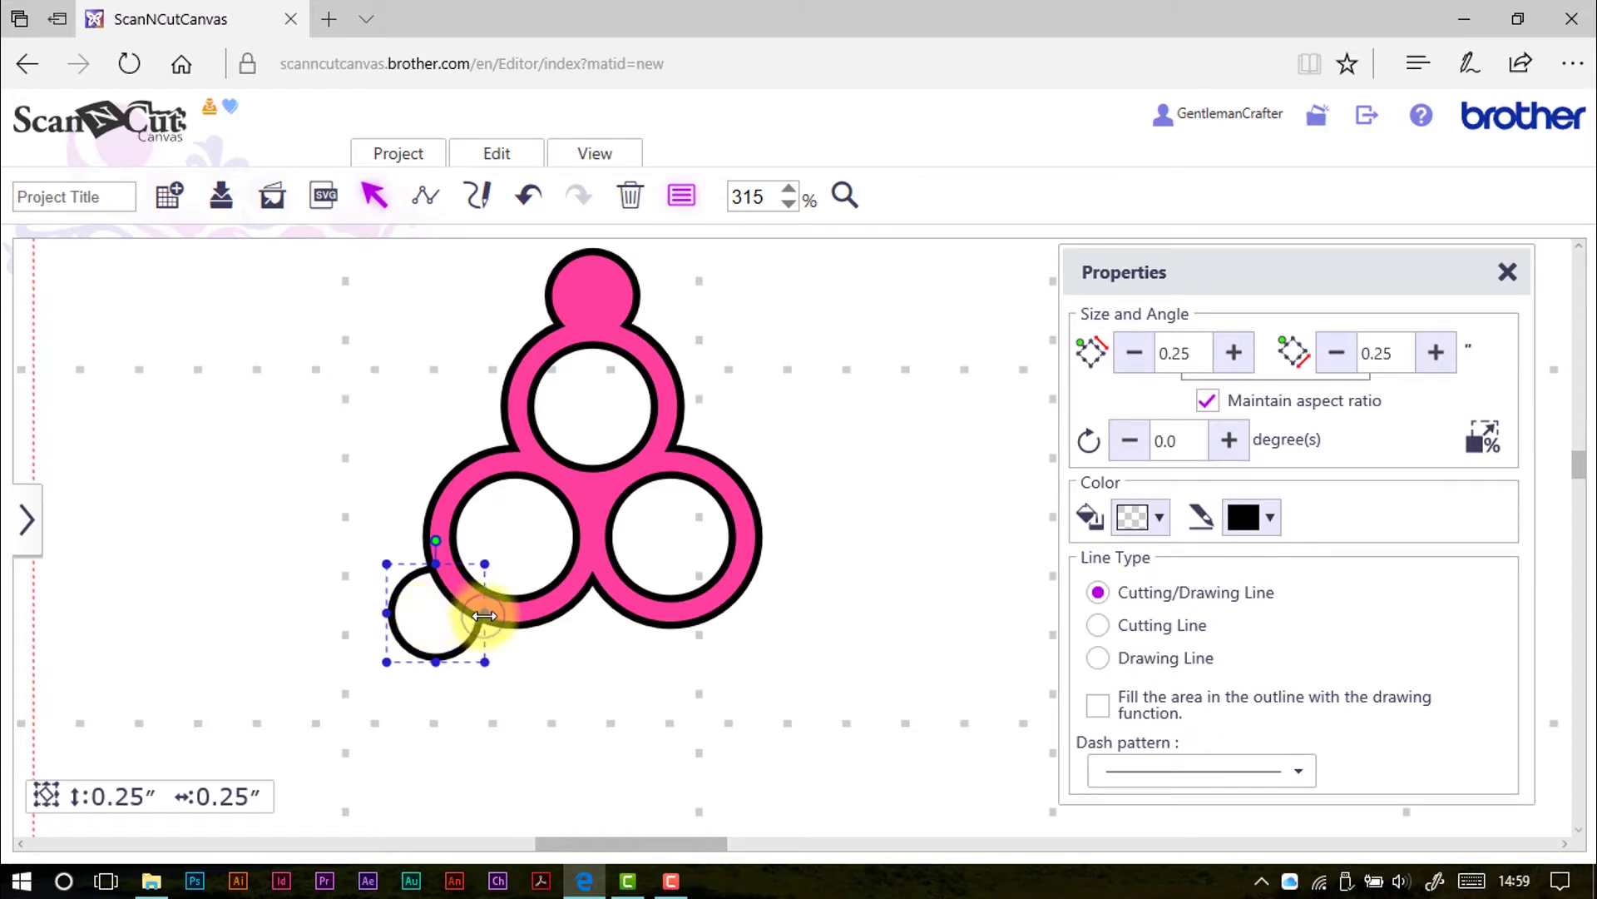
left_click_drag(485, 613, 813, 609)
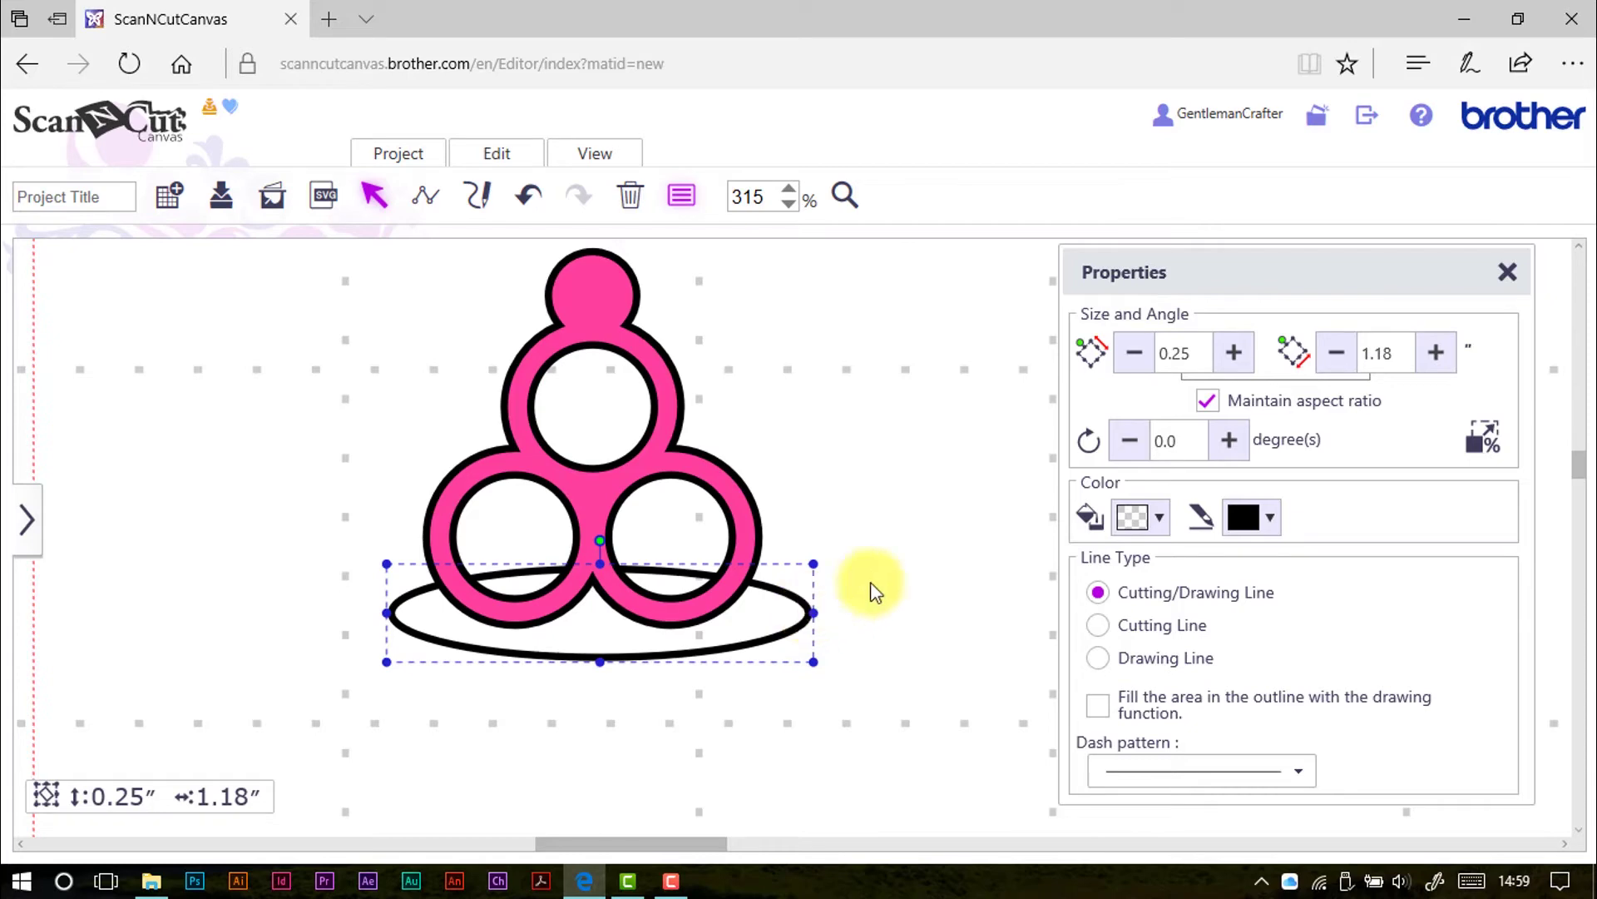
left_click(1206, 402)
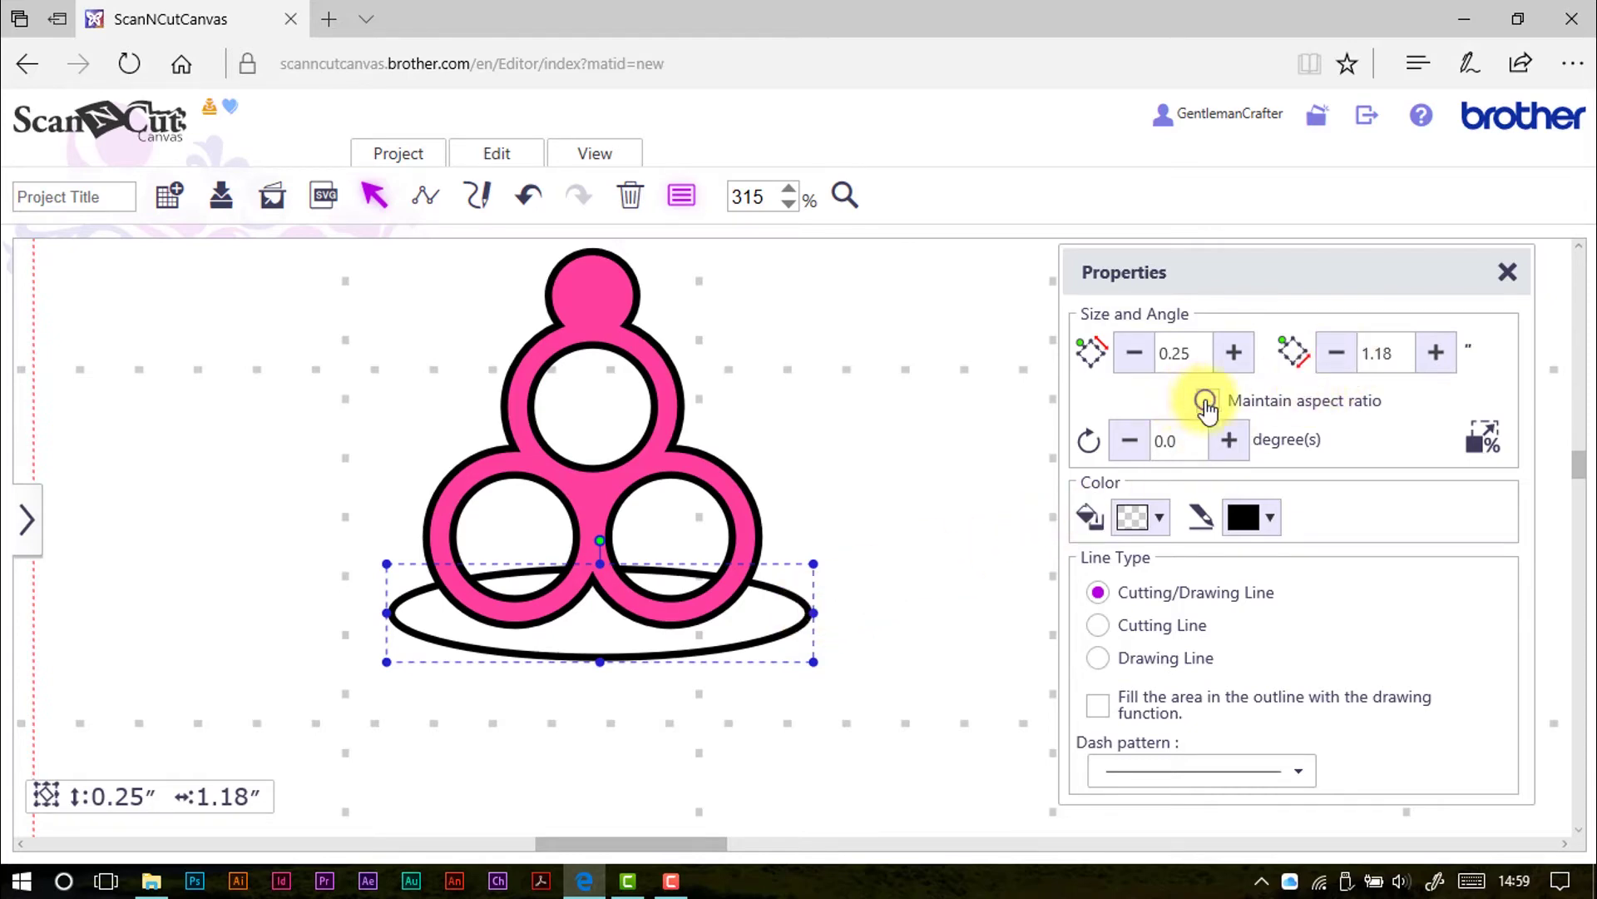
left_click(1386, 353)
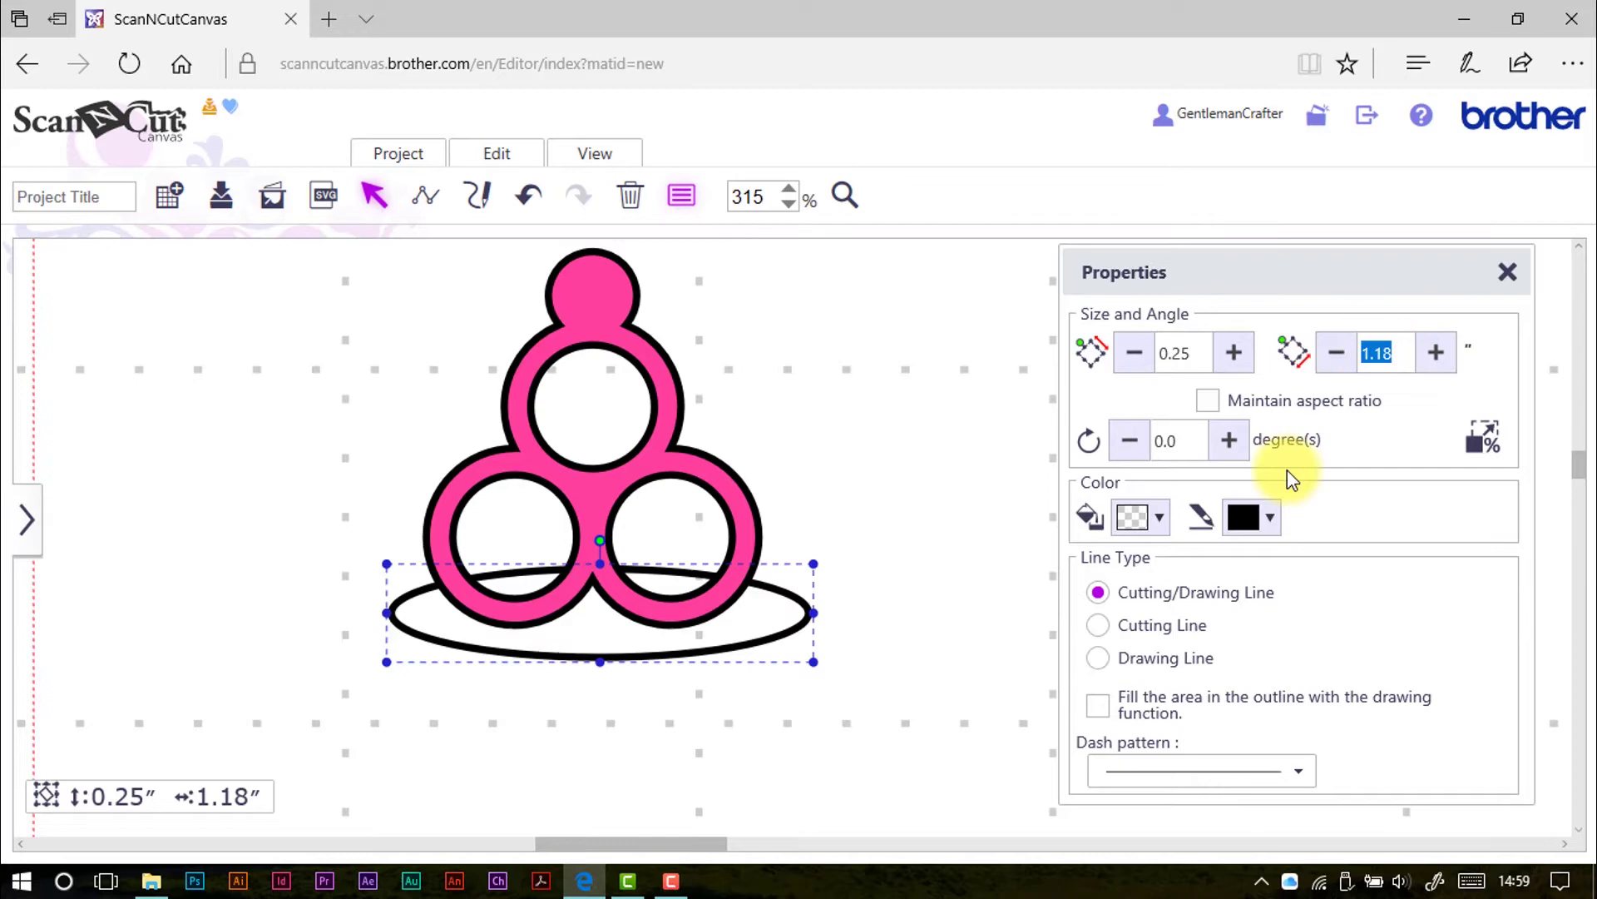
type("1.25")
key("Return")
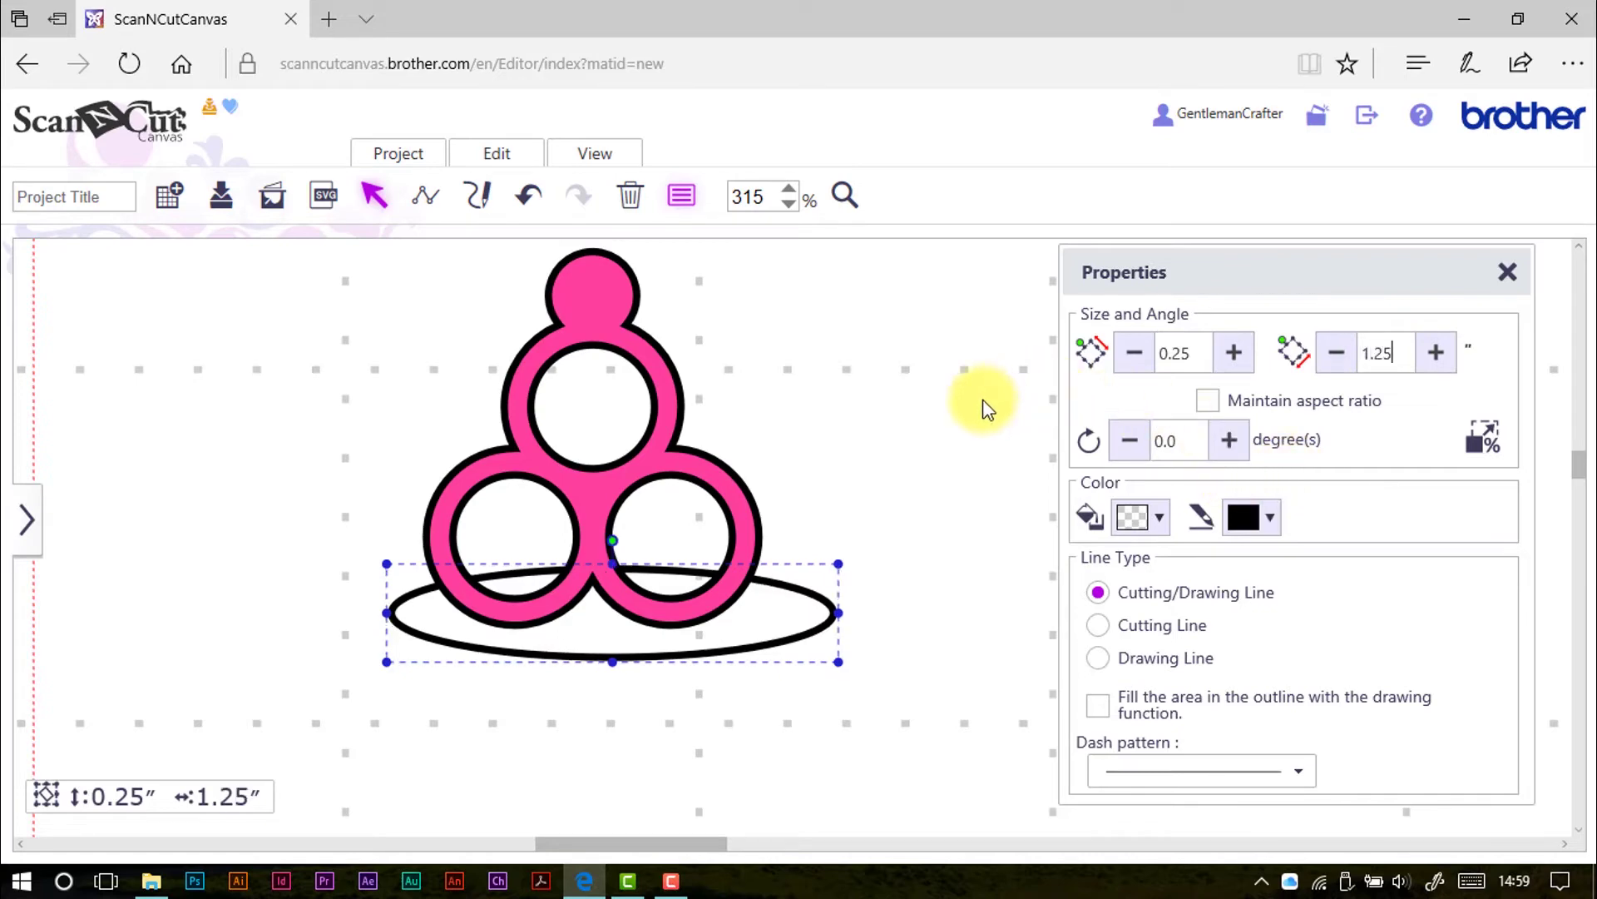
key("Escape")
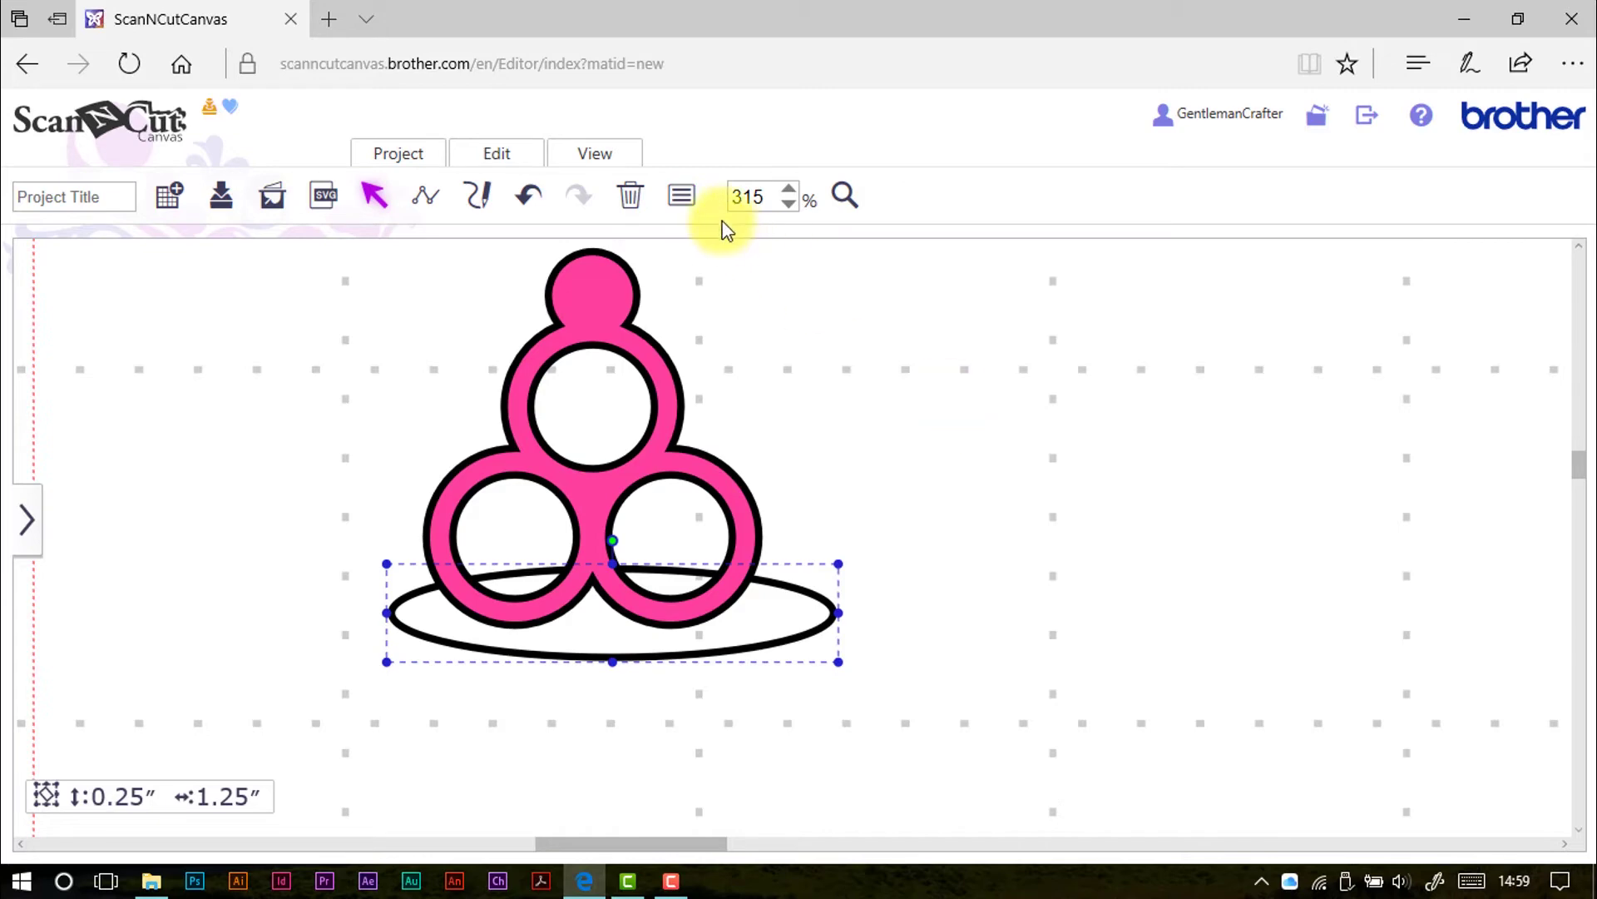
left_click(682, 198)
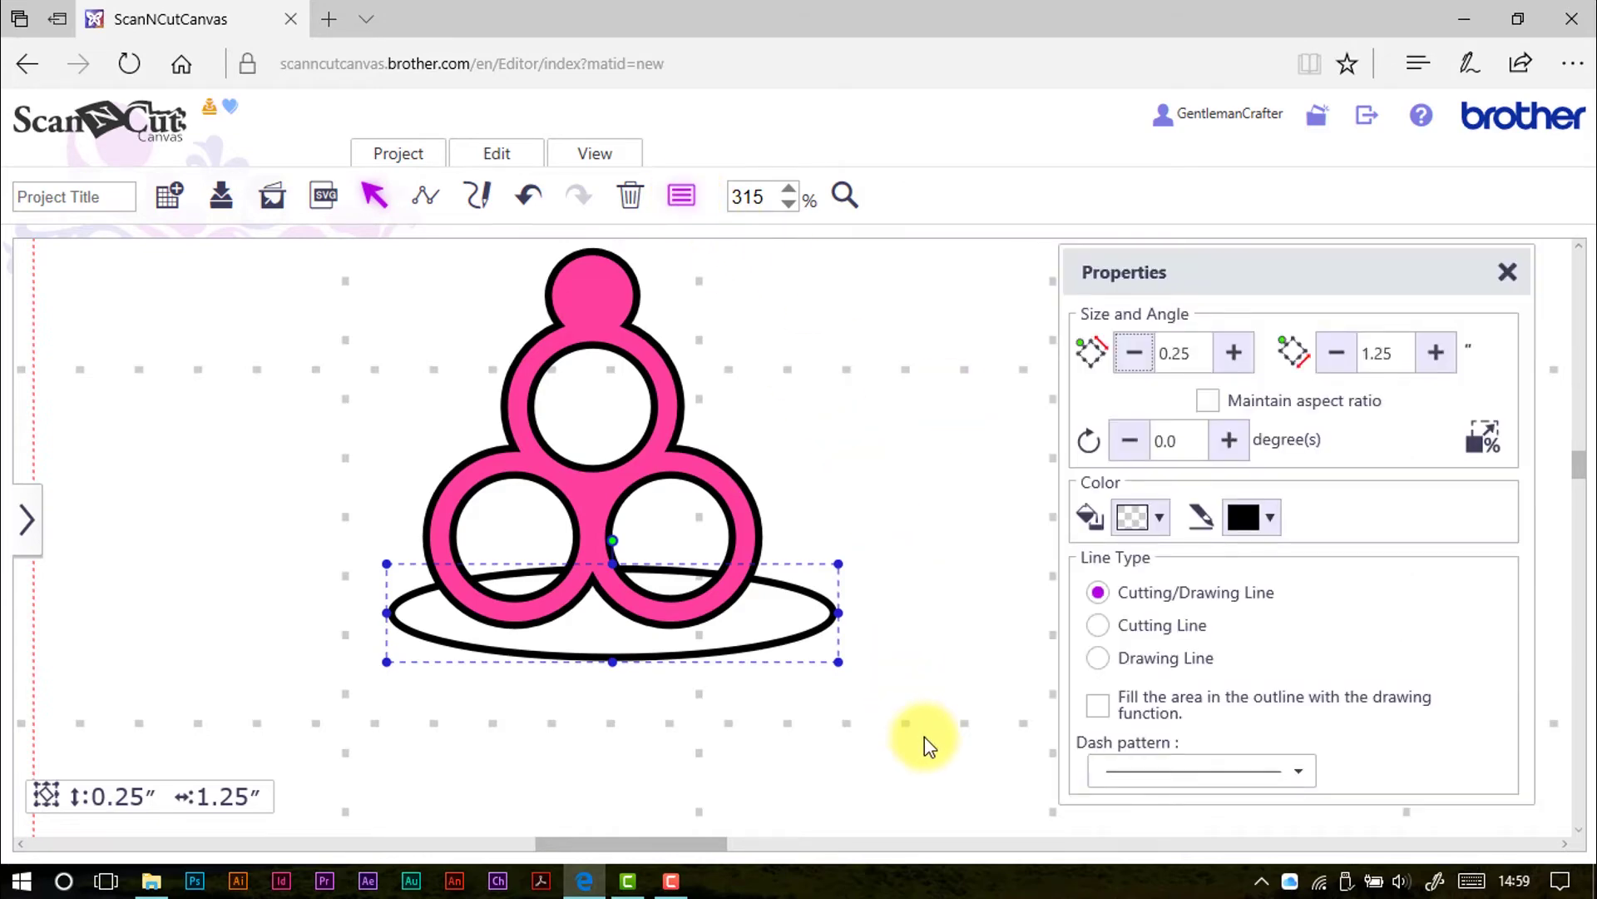
- Centre the trefoil on the ellipse, weld them into one shape, and zoom out to the mat
left_click_drag(925, 738, 456, 351)
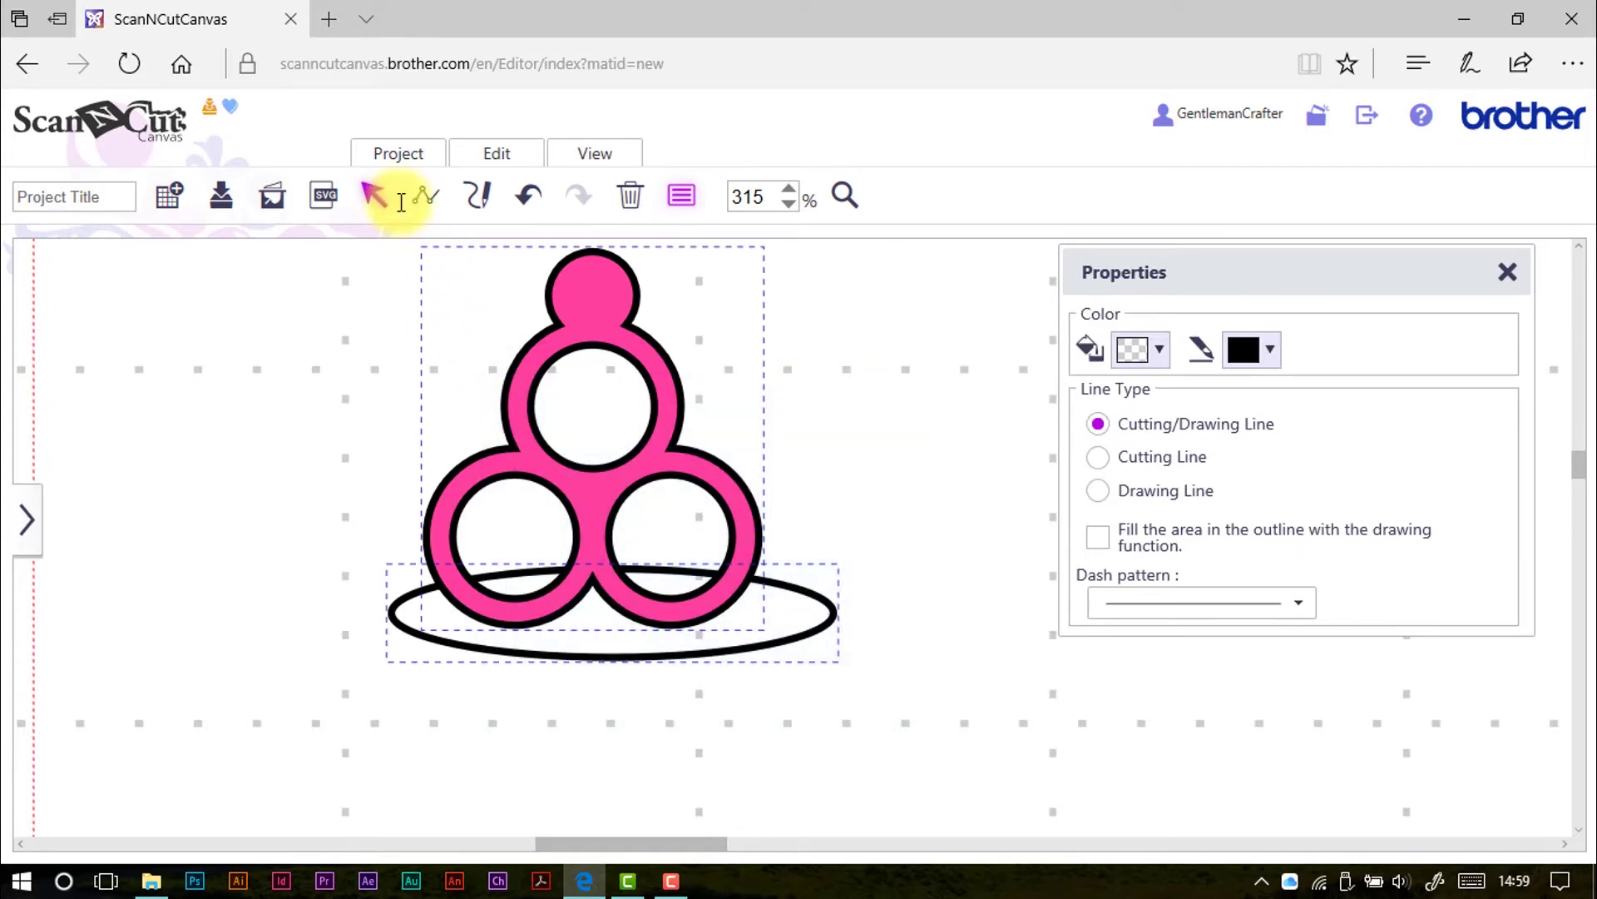
left_click(494, 155)
left_click(566, 425)
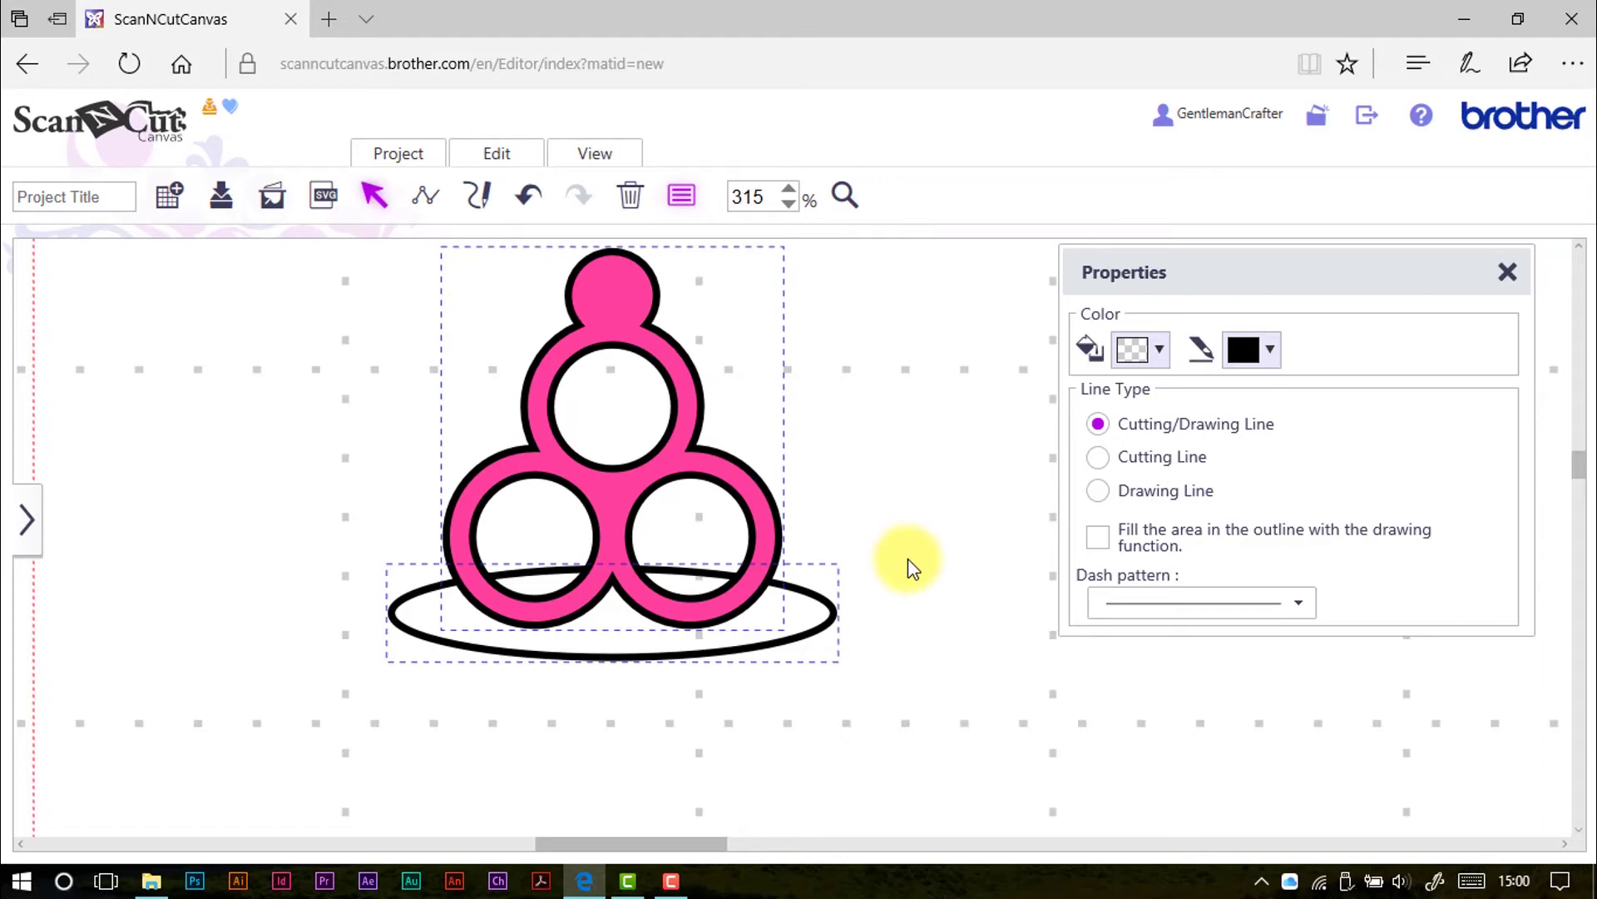
left_click(497, 166)
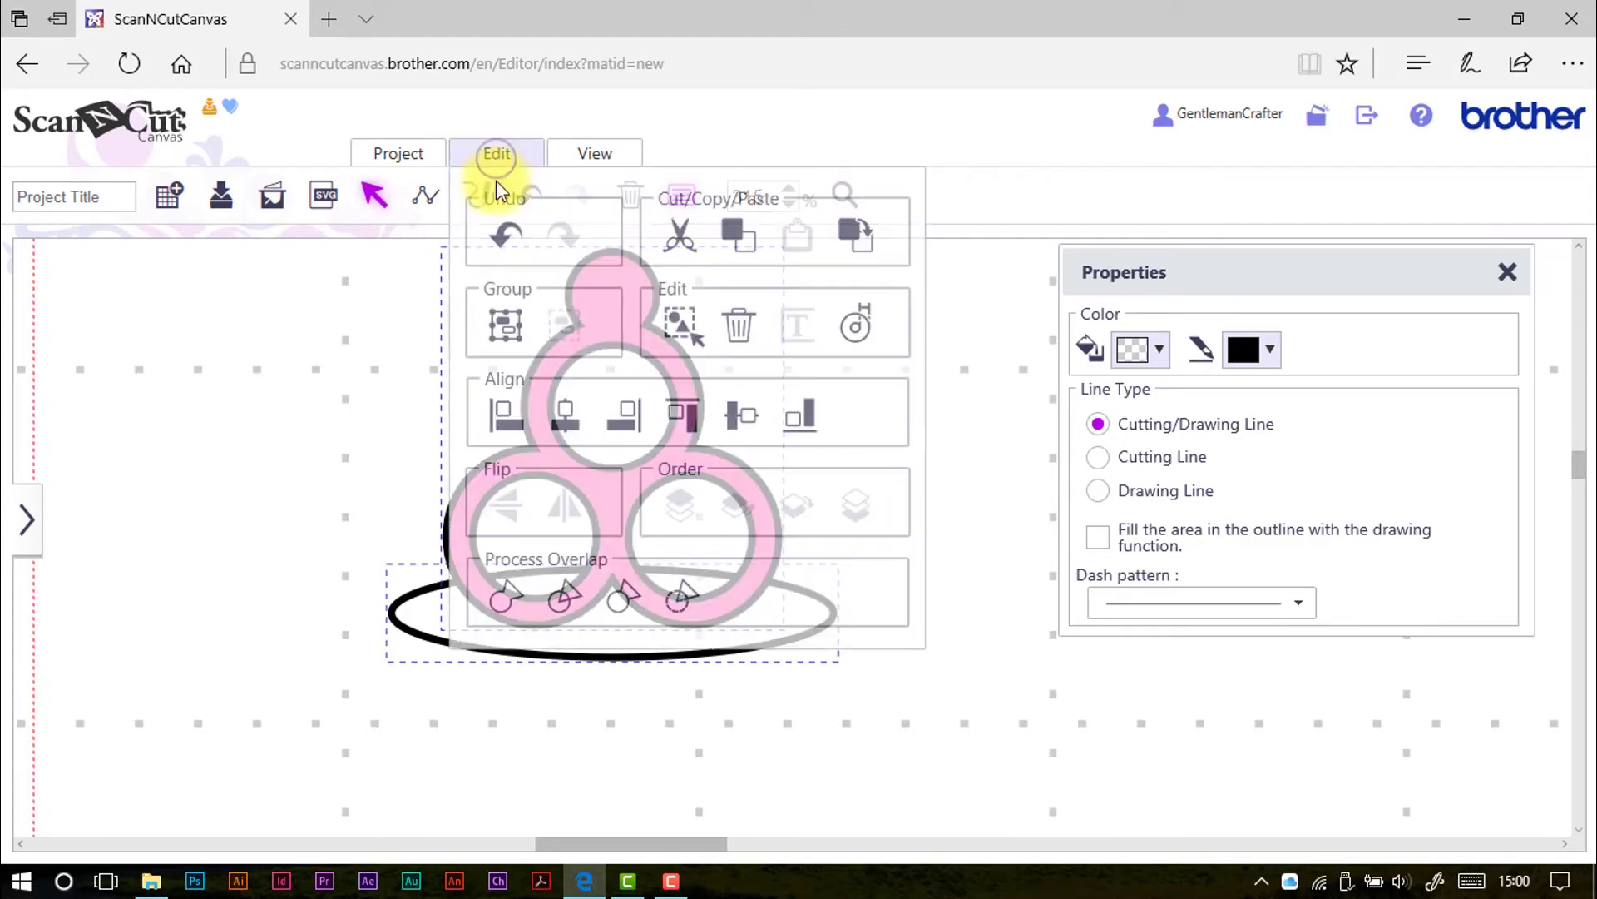
left_click(510, 596)
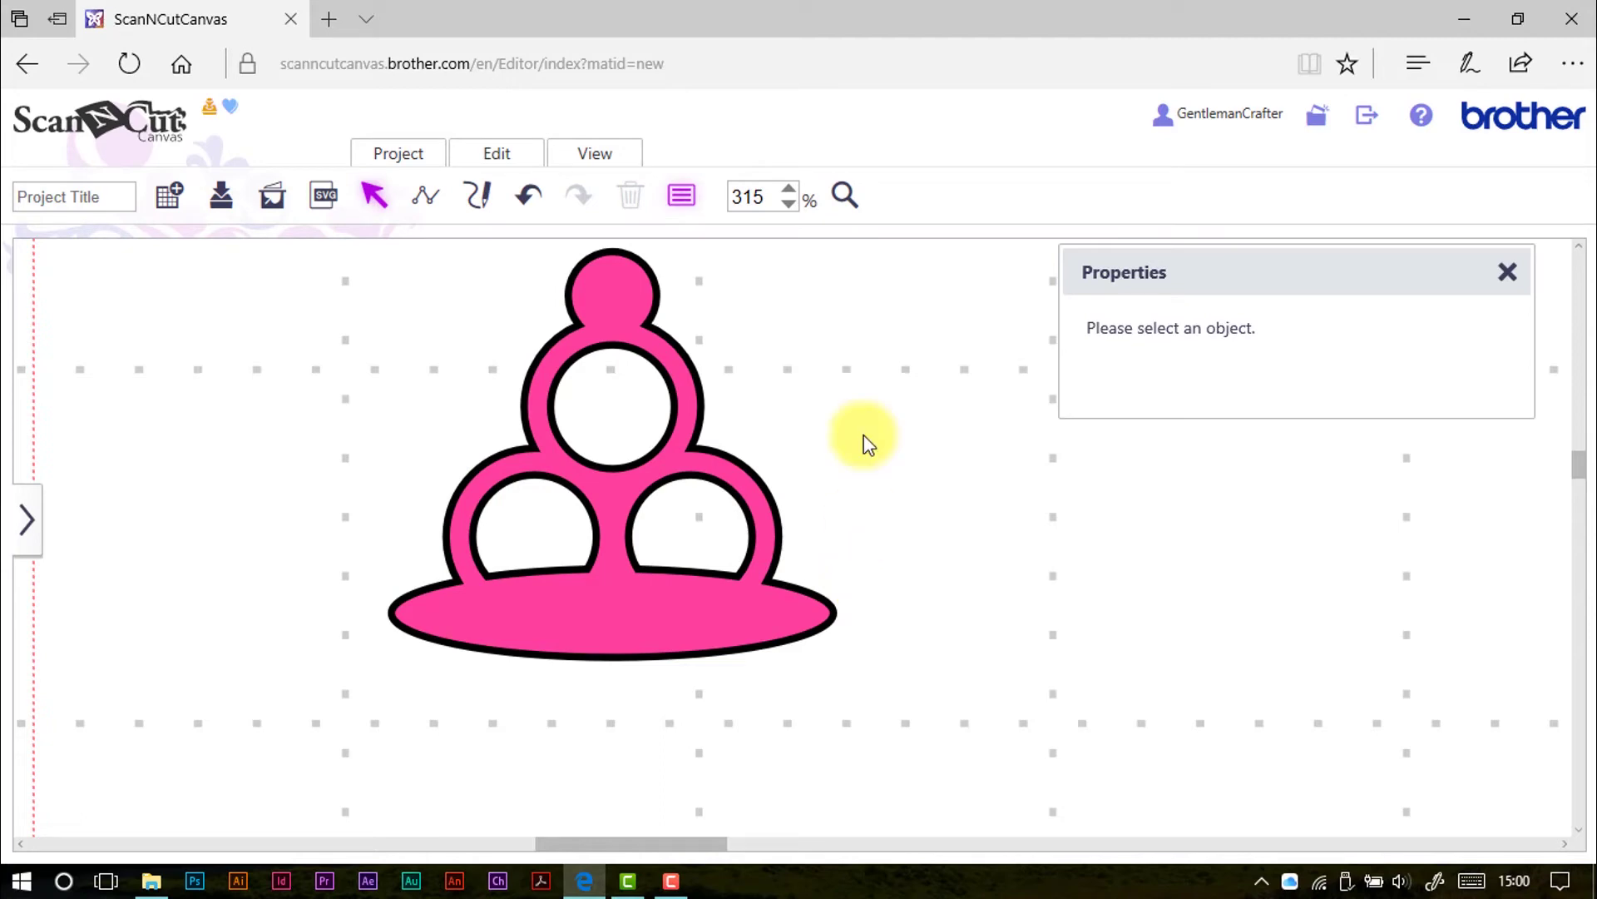
left_click(607, 157)
left_click(637, 233)
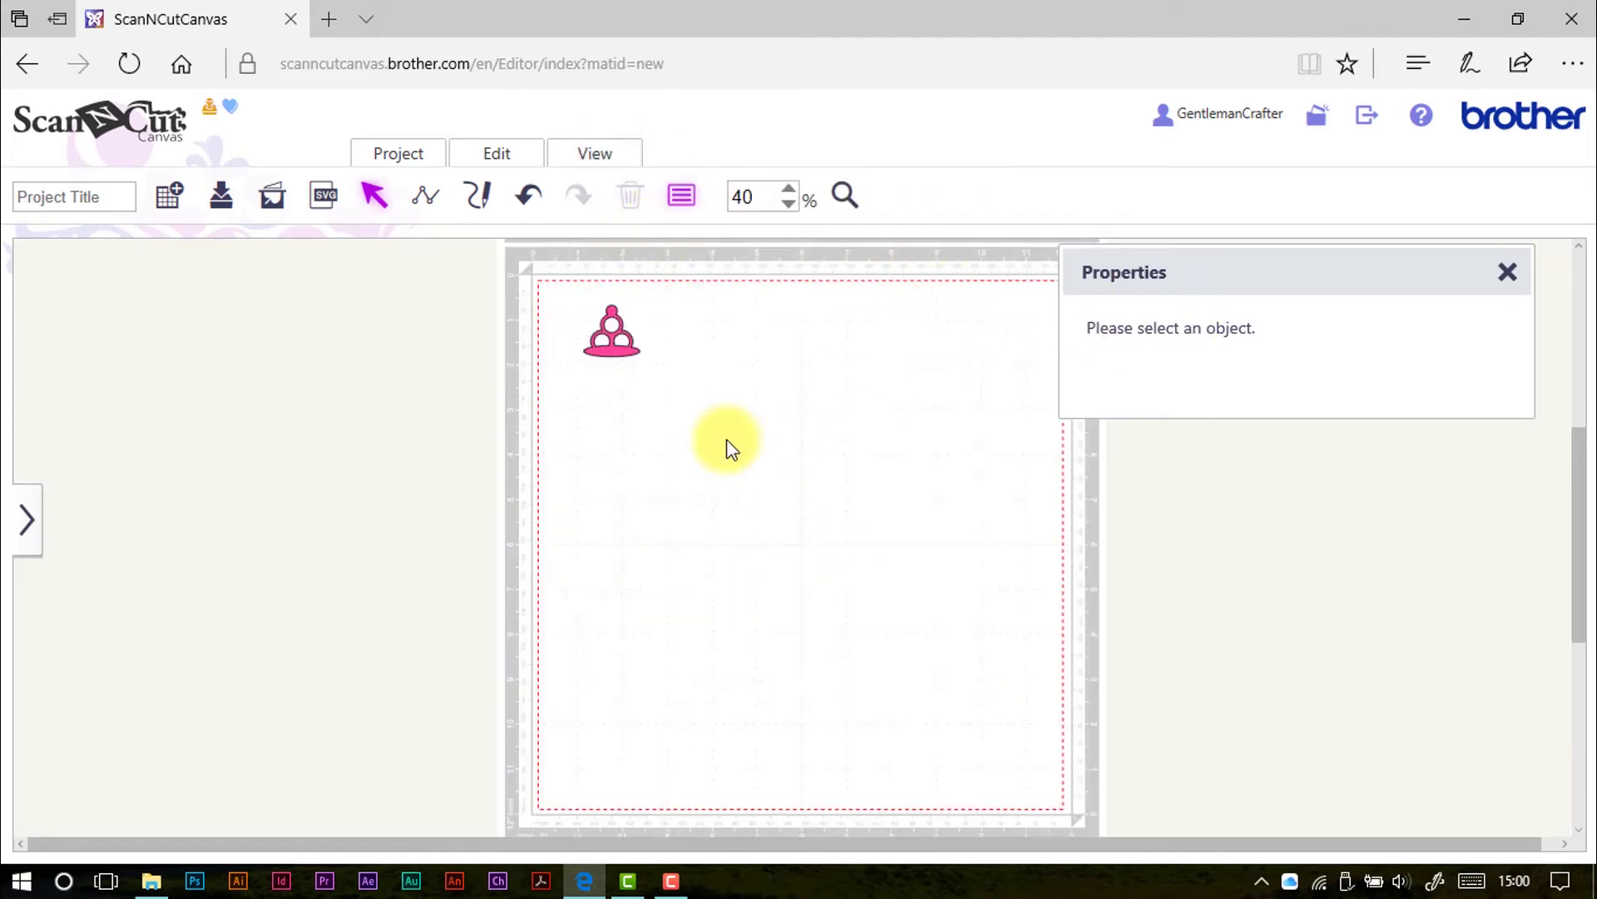
- Add a Basic circle sized 4 × 4 inches, lock its aspect ratio, and place it below the pink figure
left_click(28, 518)
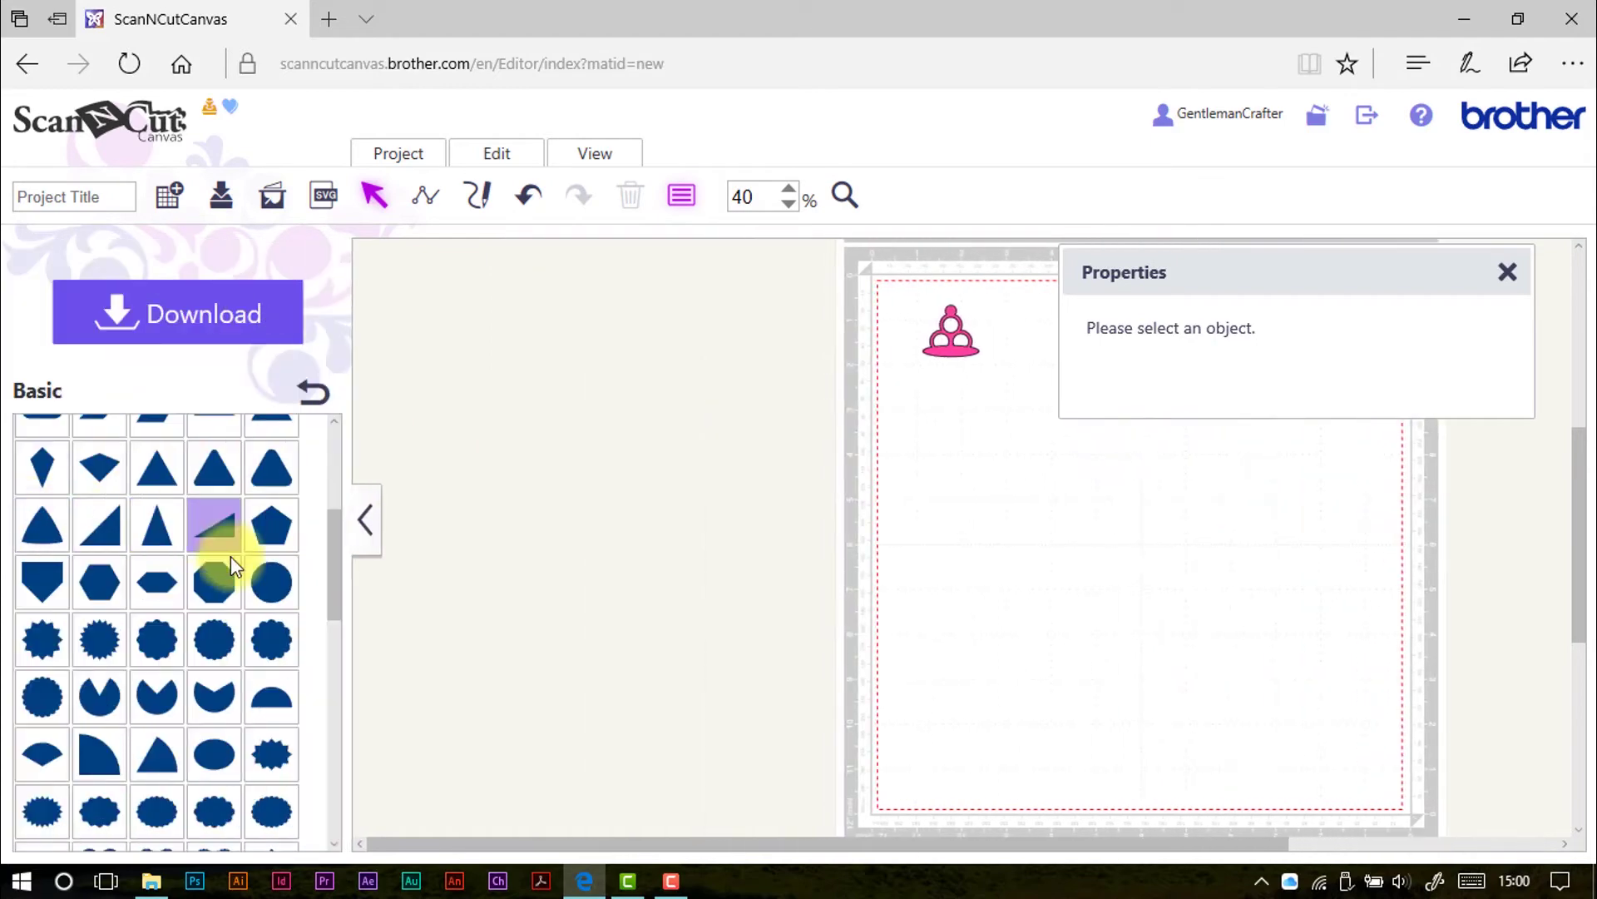
left_click_drag(260, 596, 849, 499)
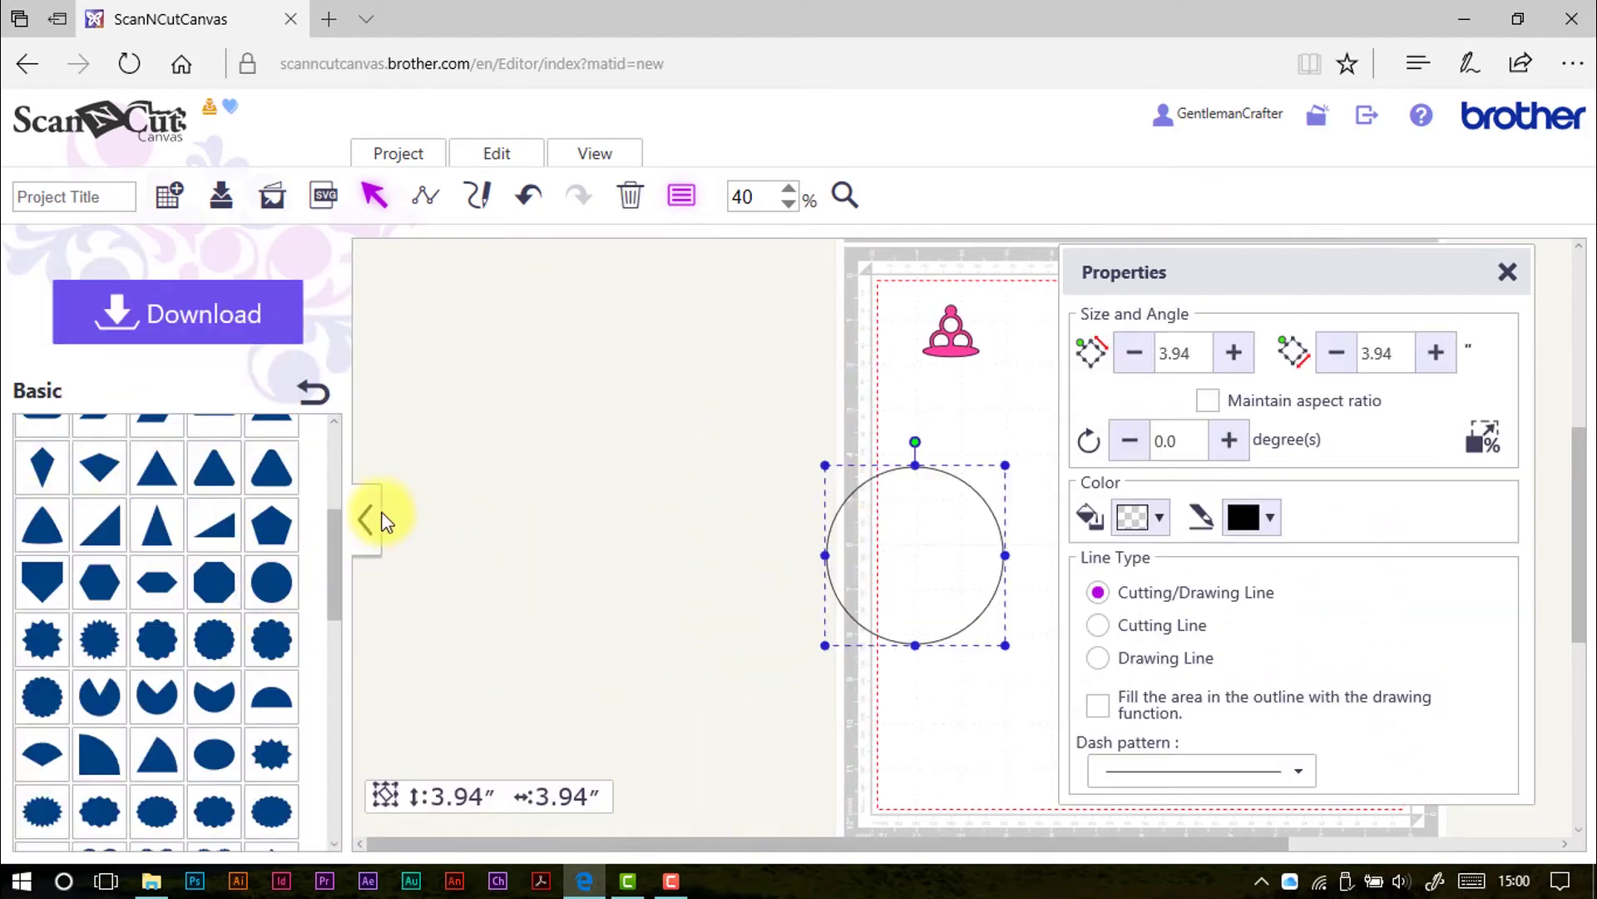
left_click(366, 518)
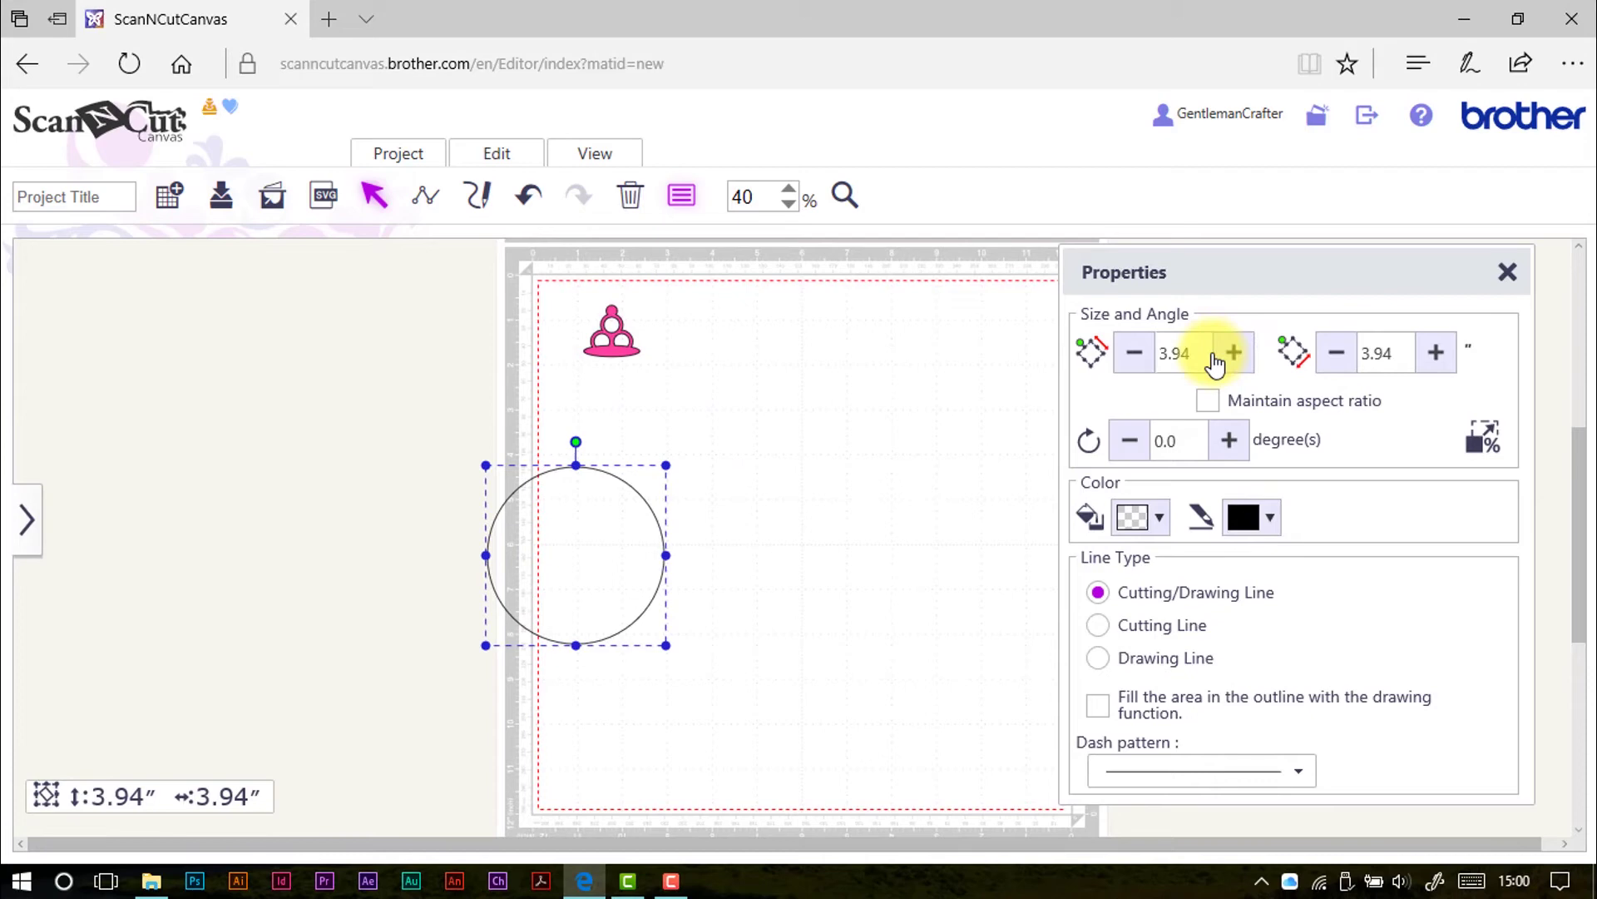
left_click_drag(1211, 355, 1089, 341)
type("4")
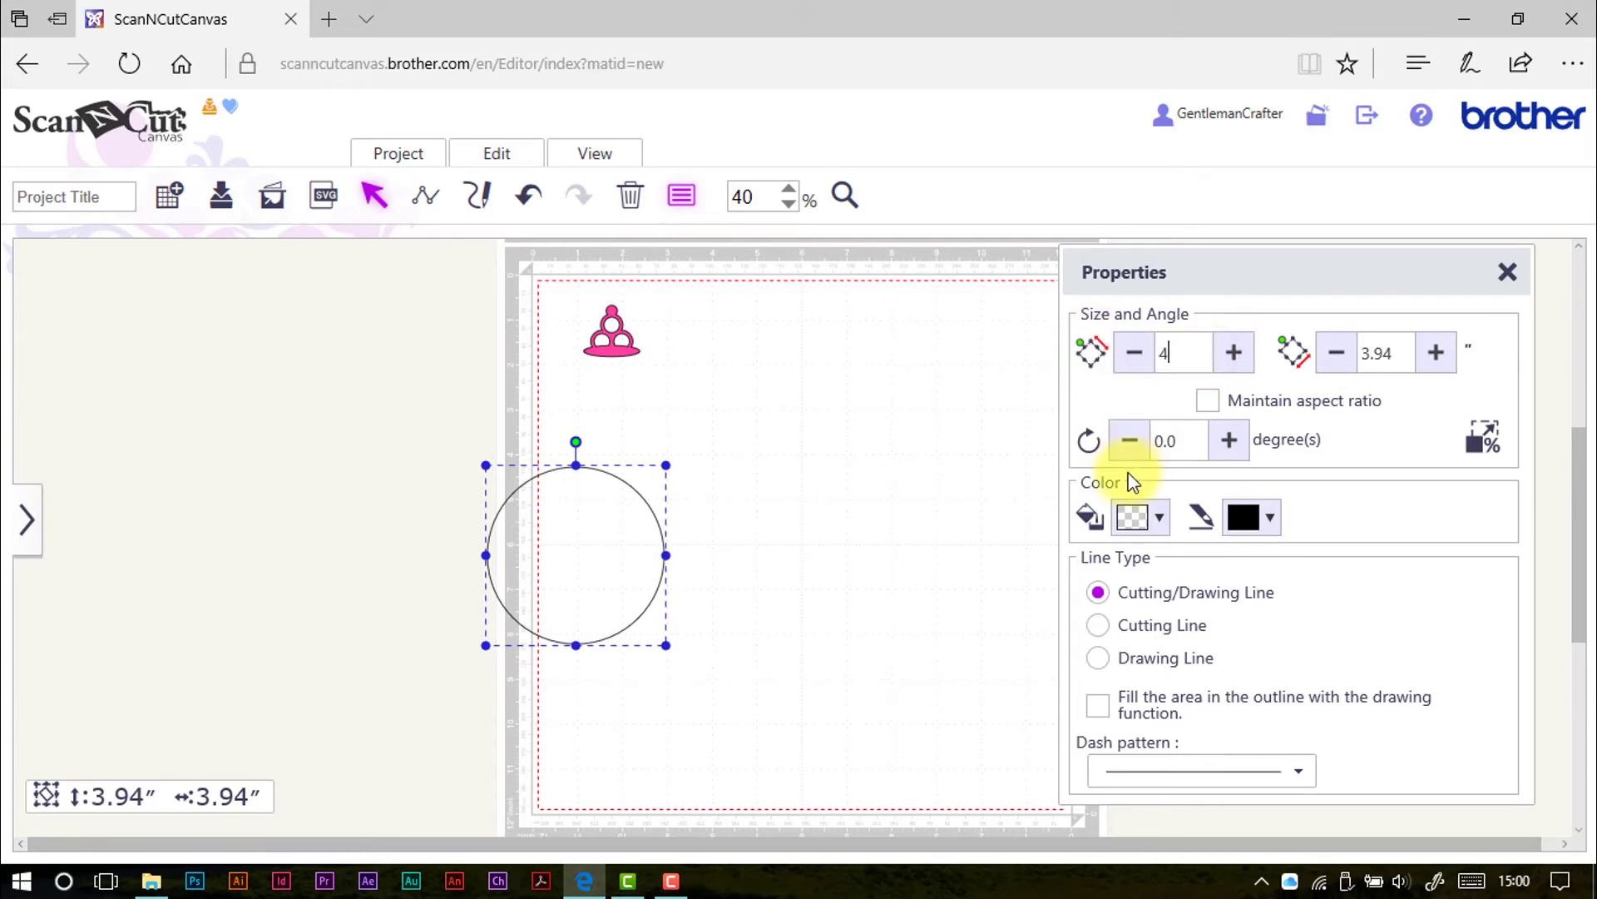
key("Return")
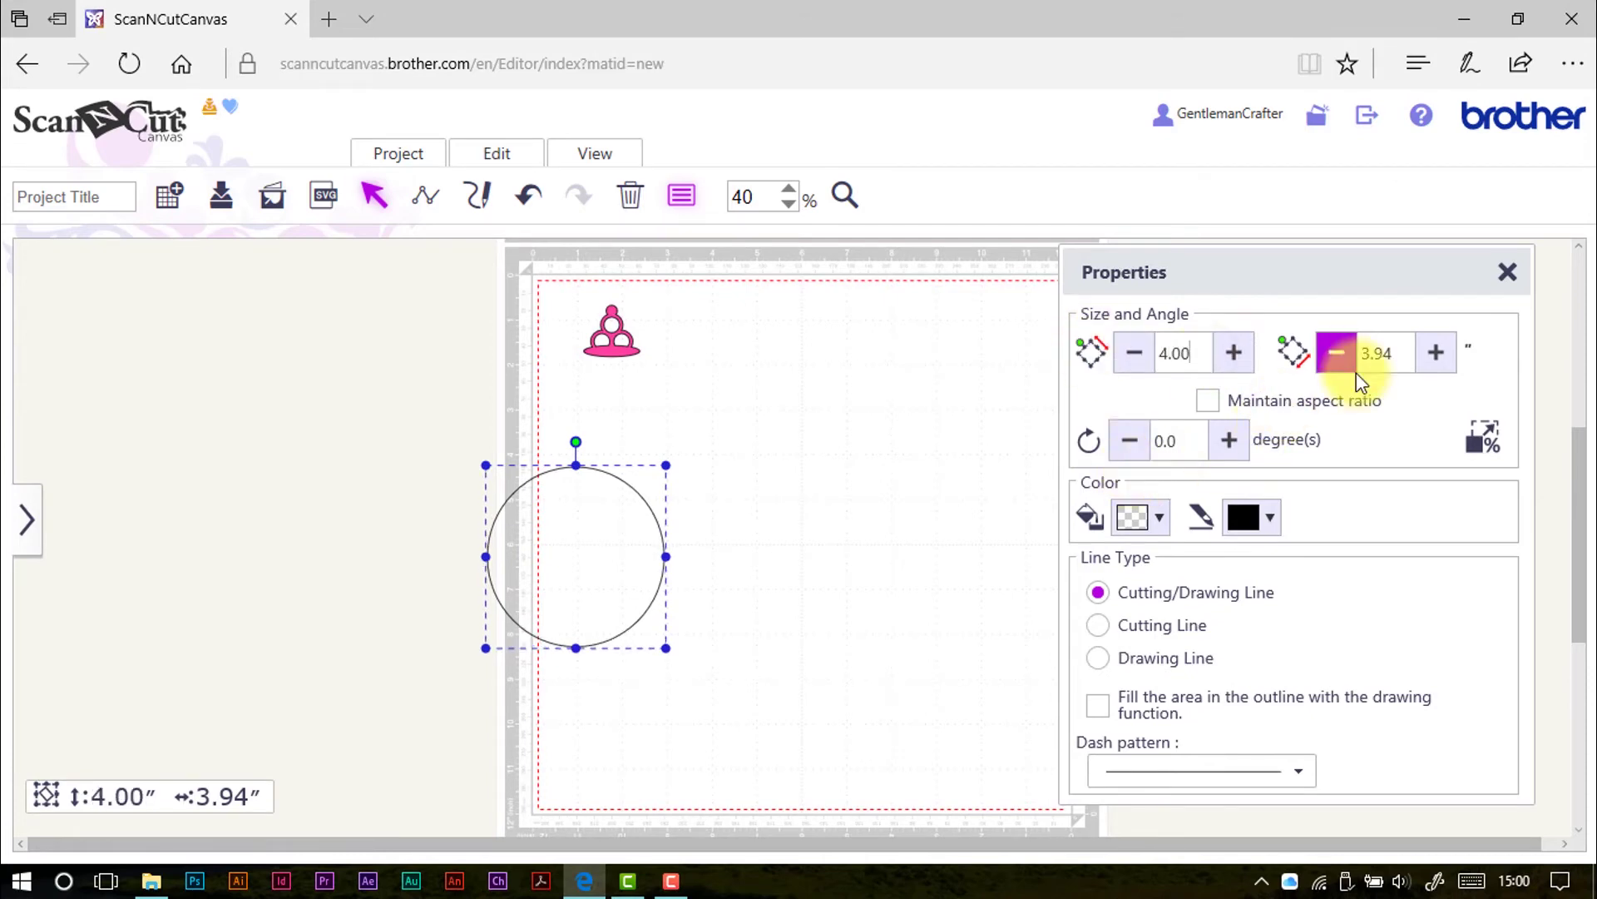
left_click_drag(1398, 354, 1329, 355)
type("4")
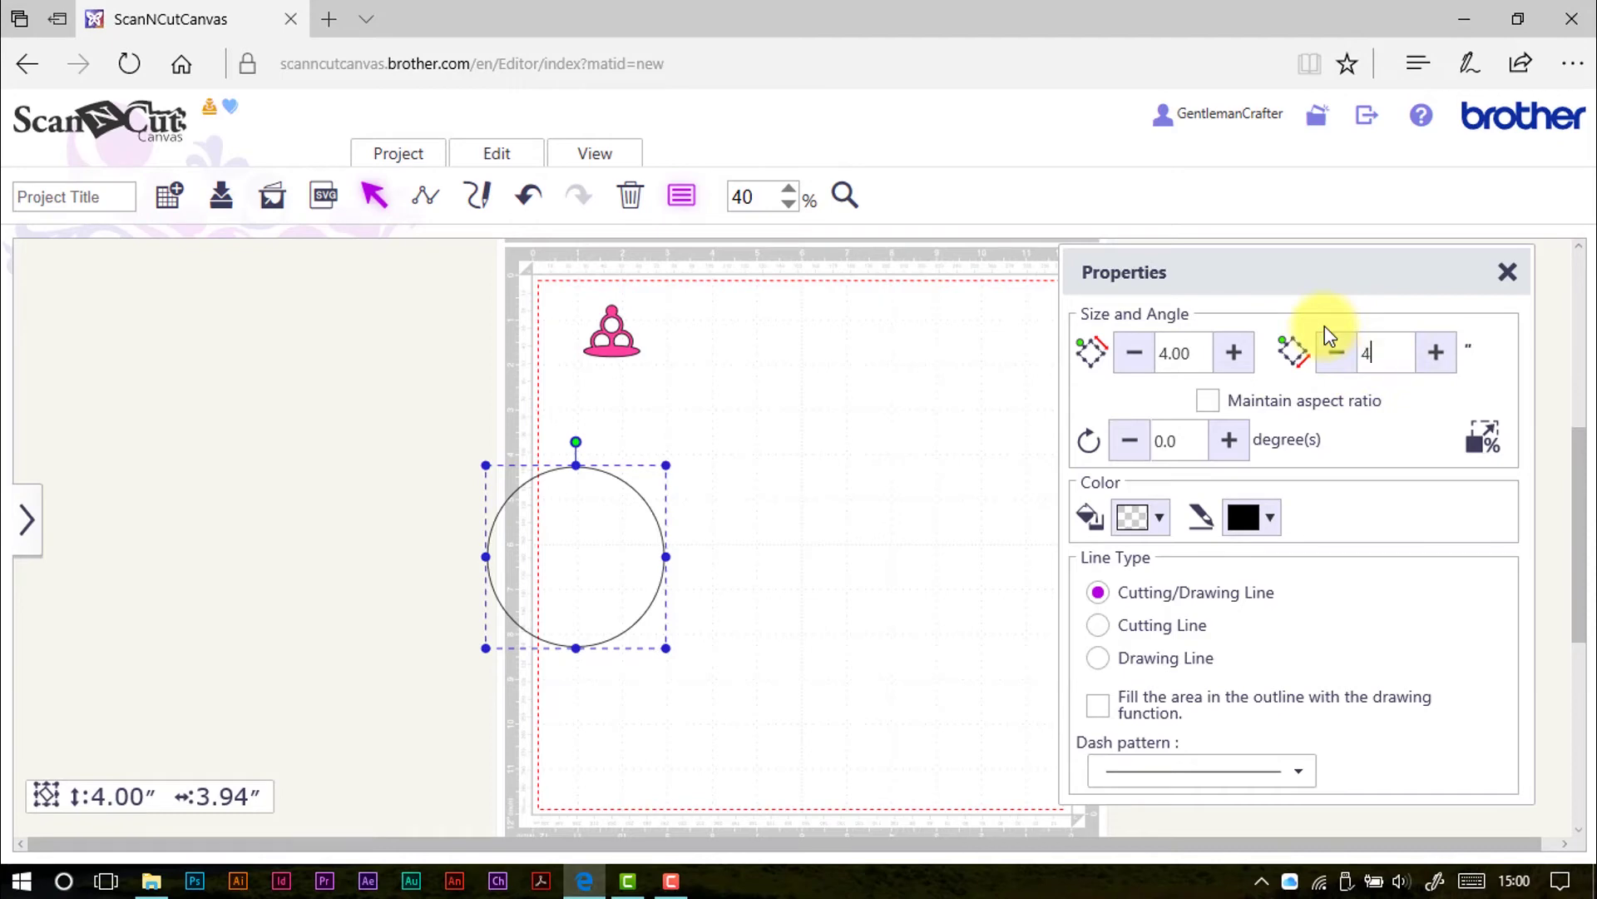
key("Return")
left_click(1215, 401)
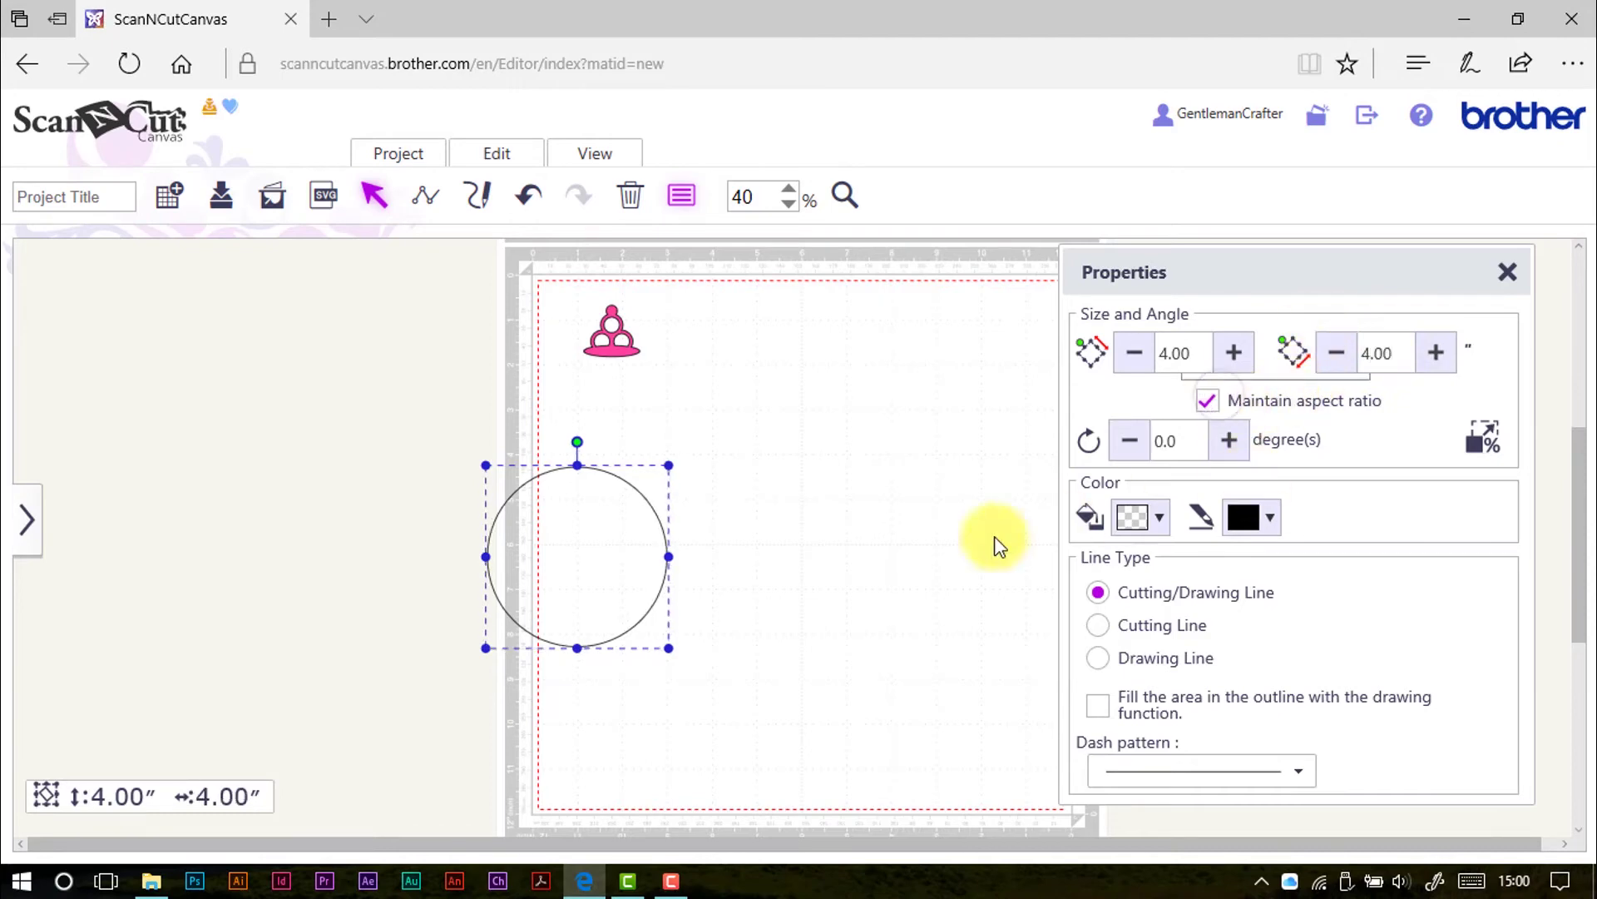
left_click_drag(621, 560, 743, 489)
- Put the pink flourish on top of the circle and an upside-down copy at its bottom edge
left_click(627, 338)
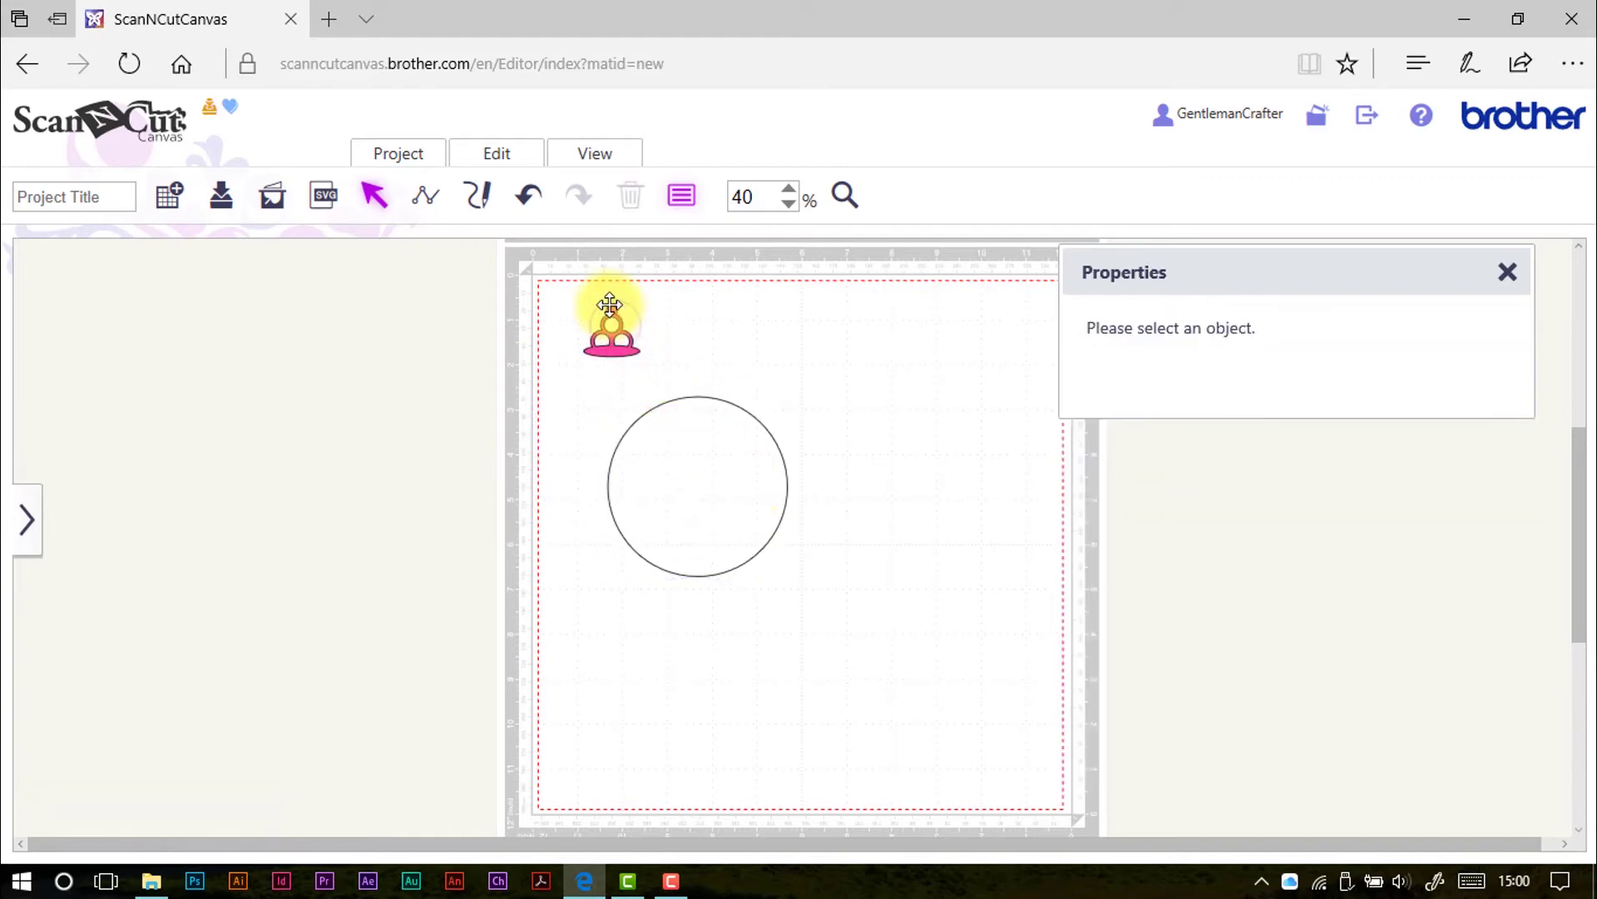
left_click(612, 308)
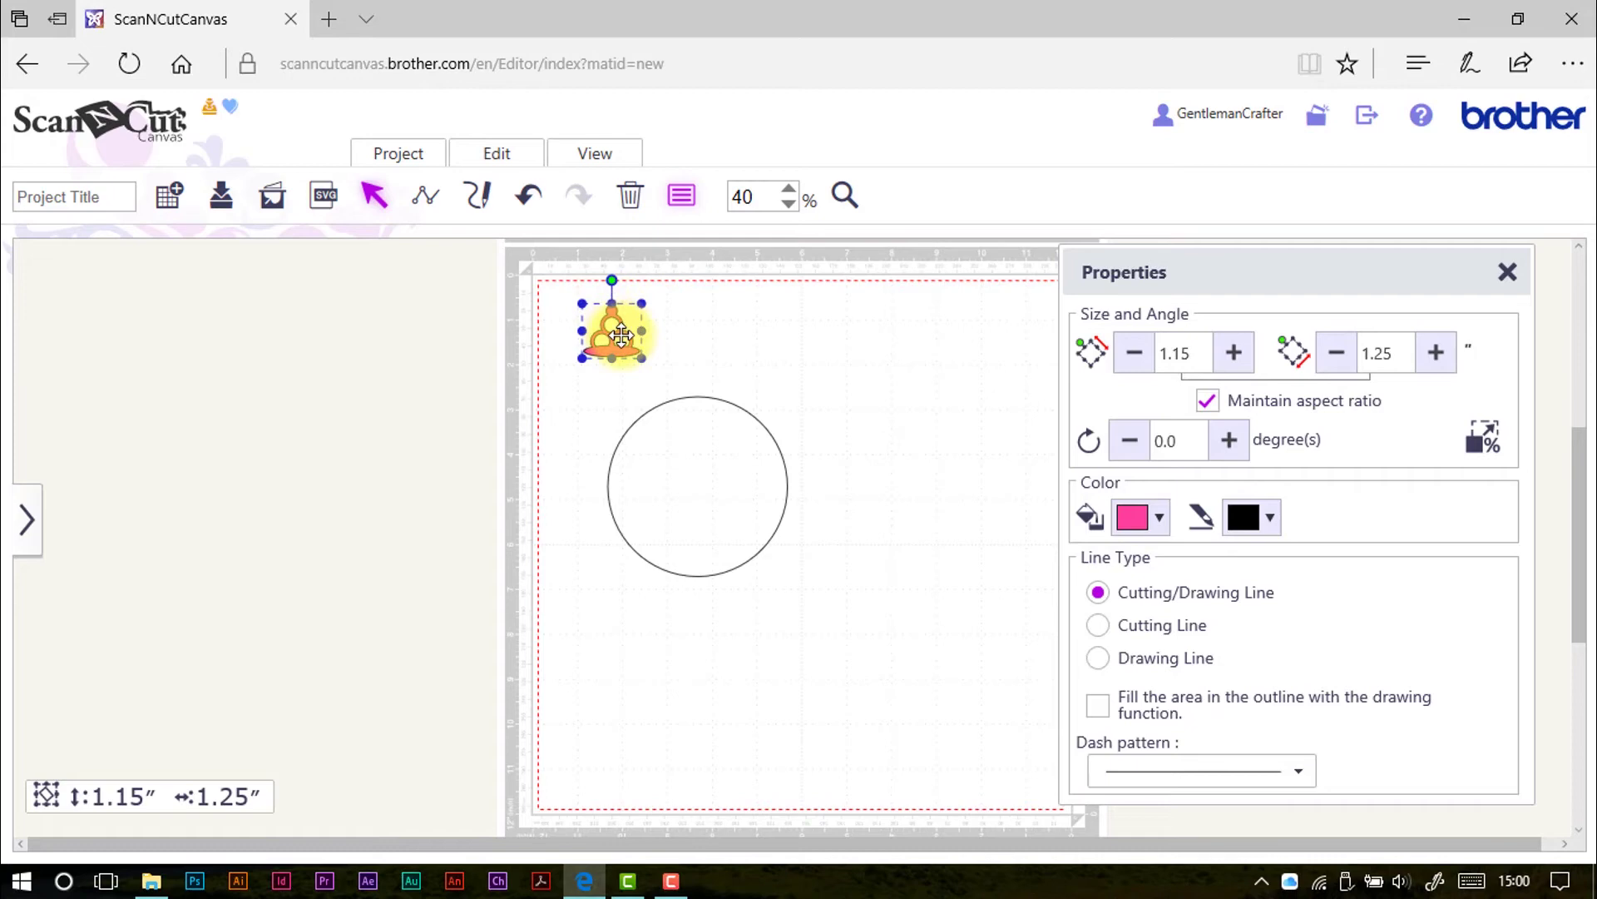
left_click_drag(621, 338, 701, 380)
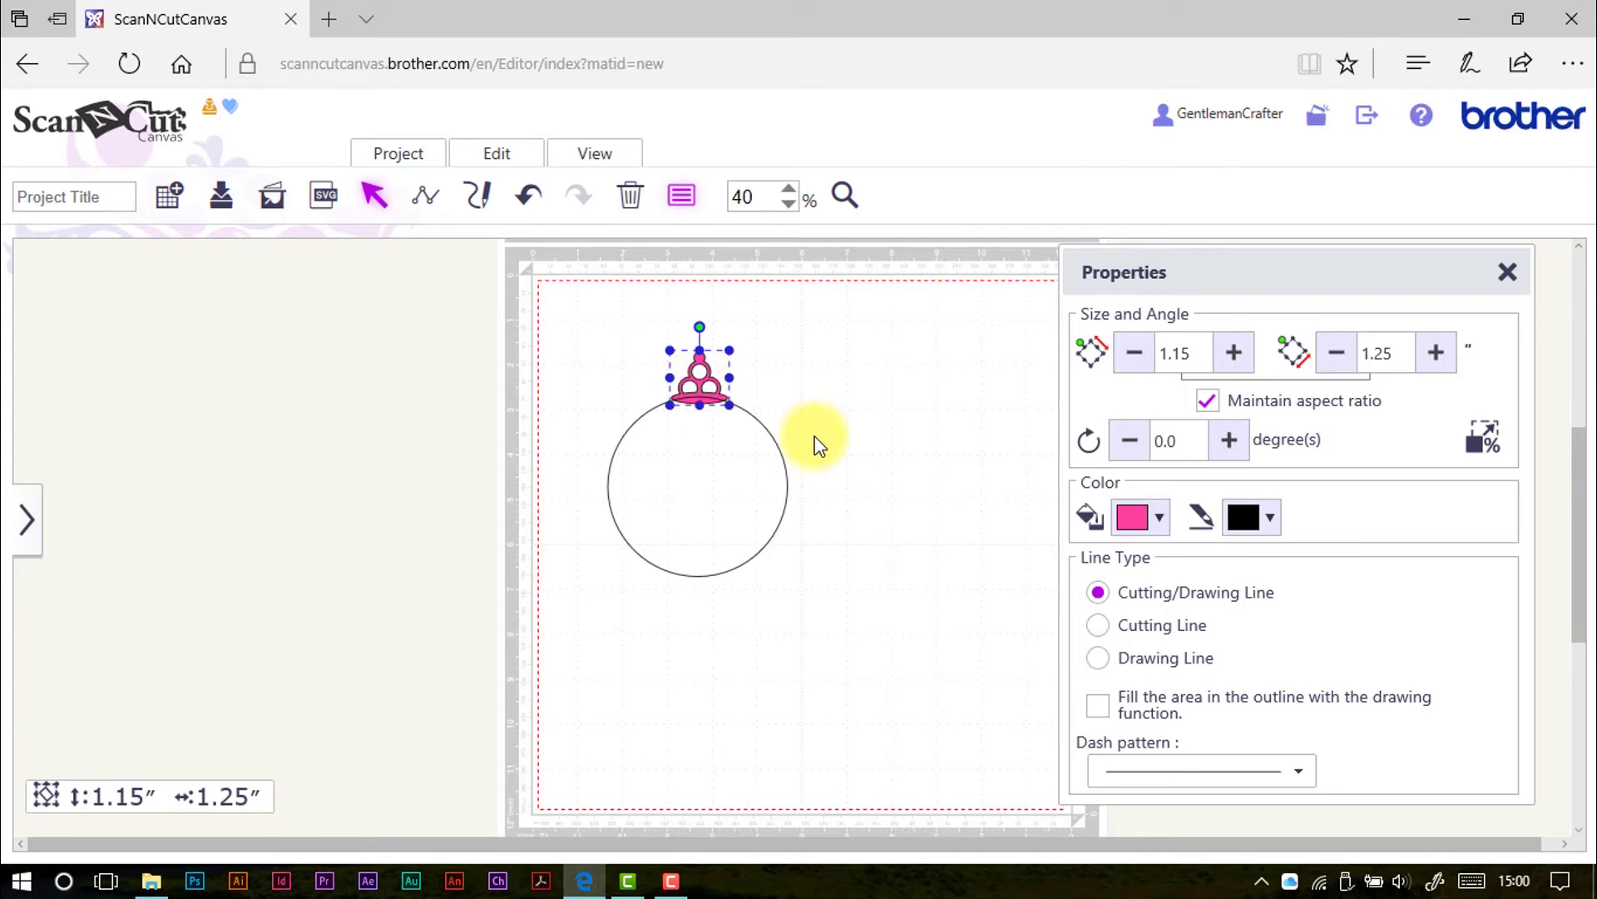
key("ctrl+c")
key("ctrl+v")
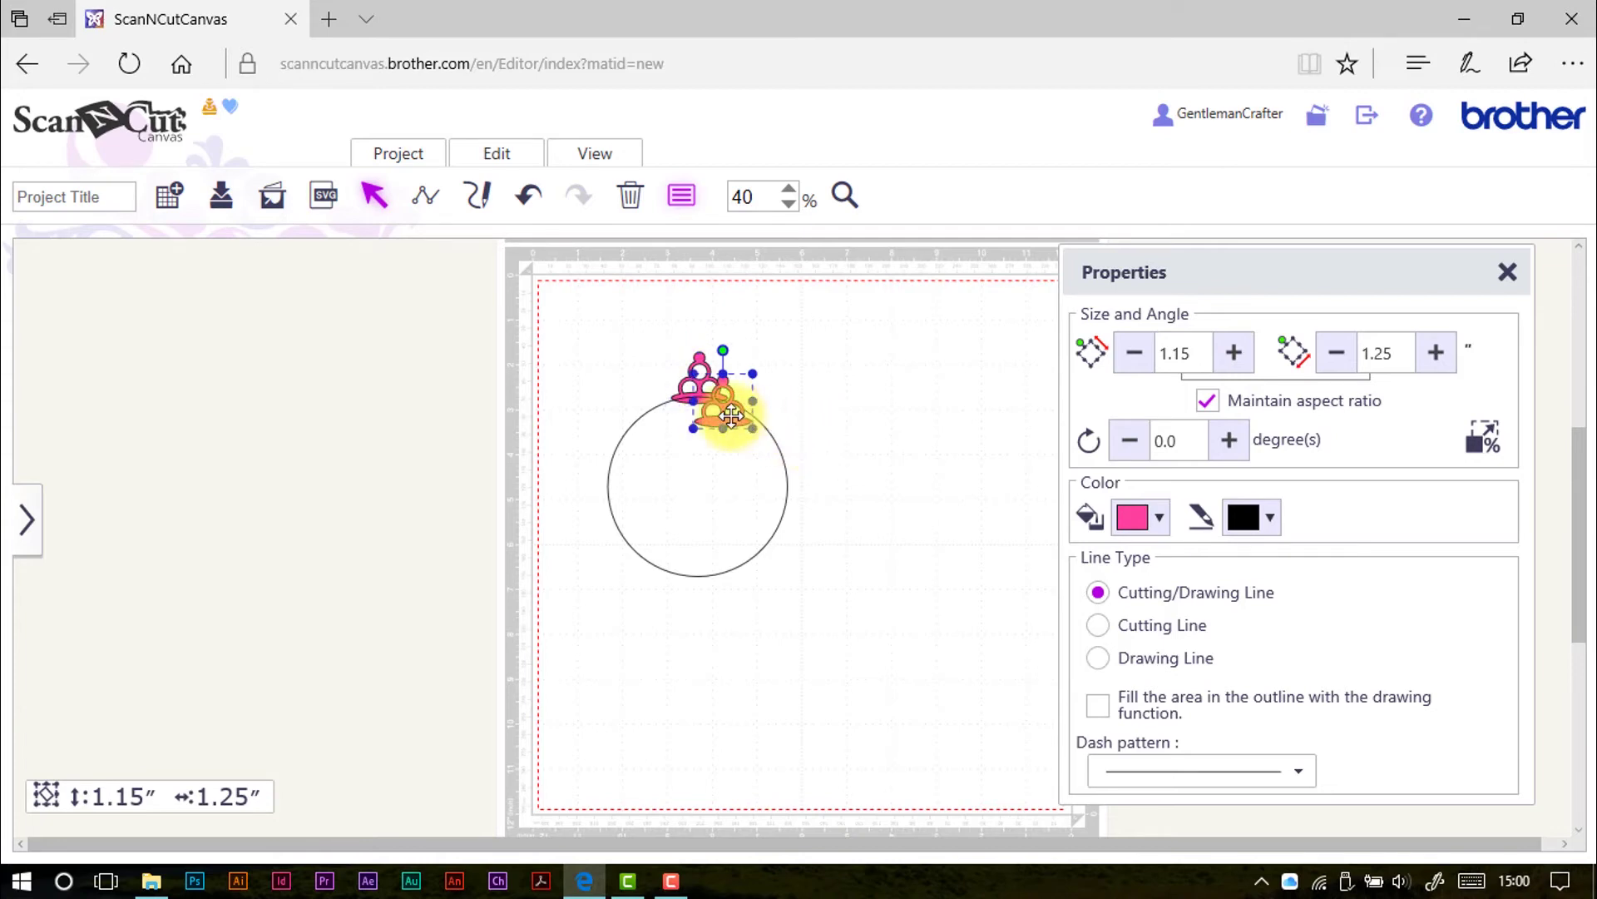
left_click_drag(724, 410, 699, 569)
left_click_drag(699, 507, 705, 604)
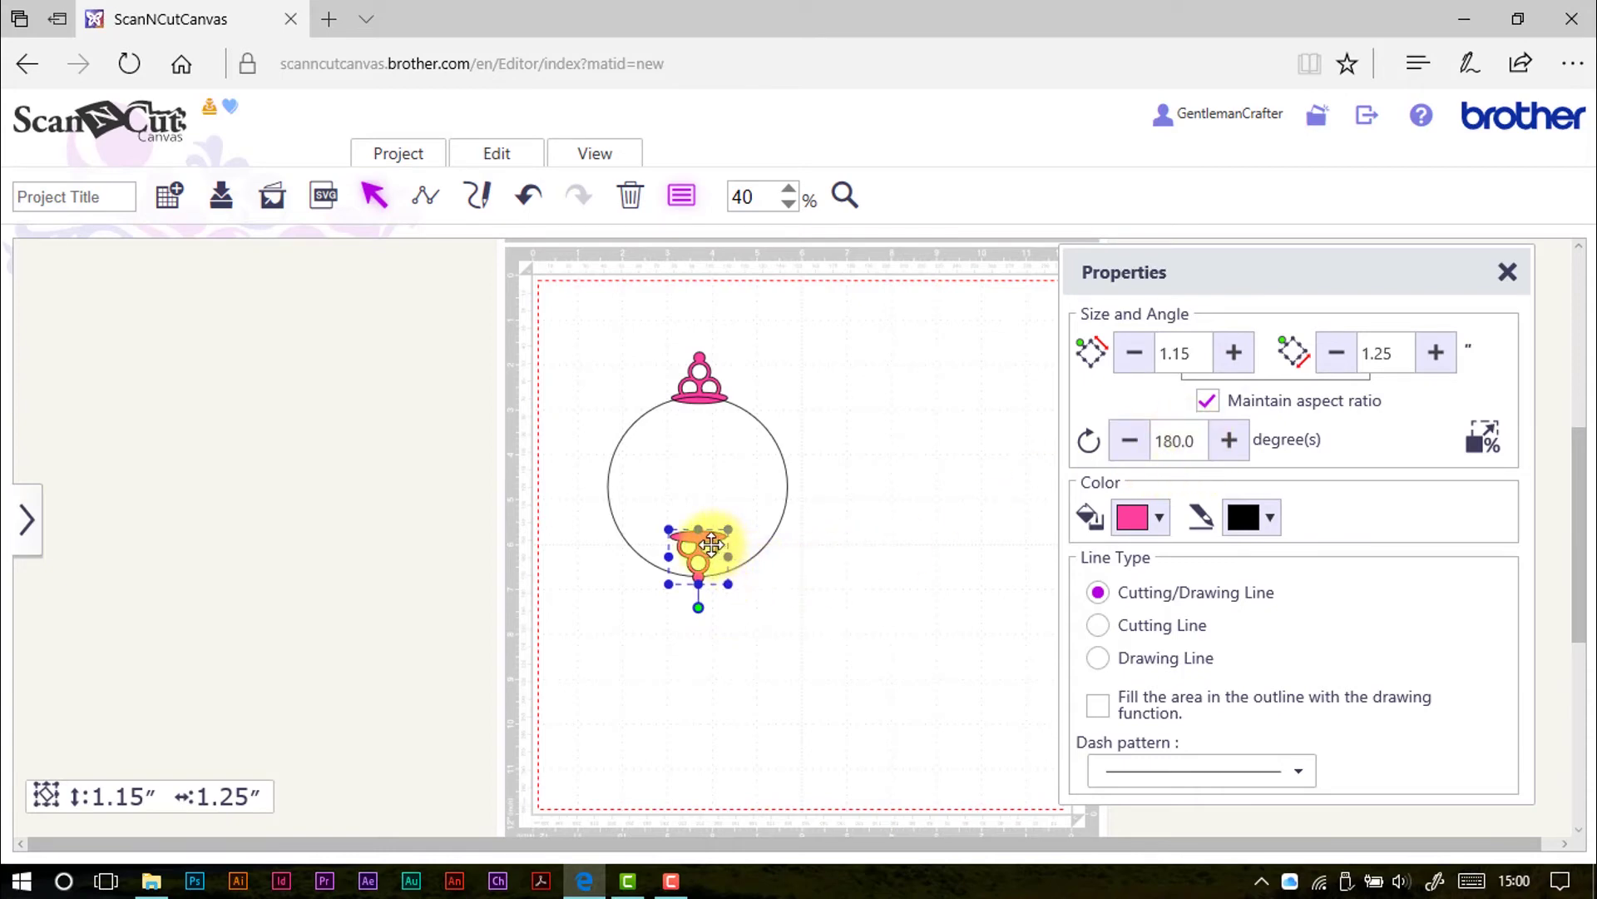
key("ctrl+z")
left_click_drag(703, 535, 704, 575)
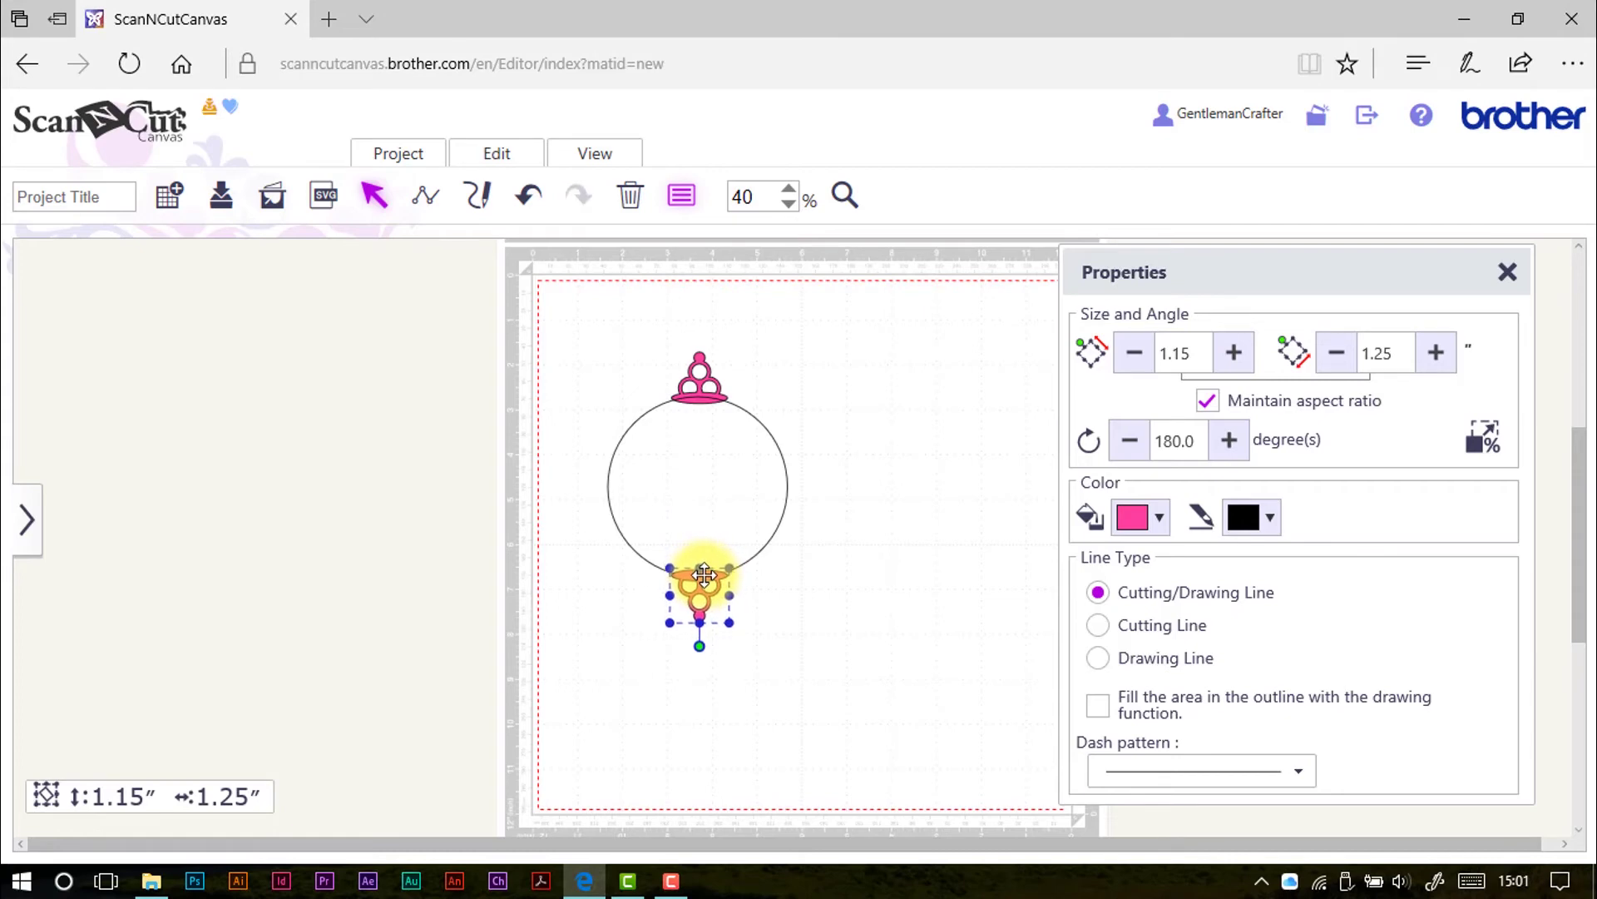
- Centre both flourishes horizontally on the circle
left_click_drag(849, 722, 607, 379)
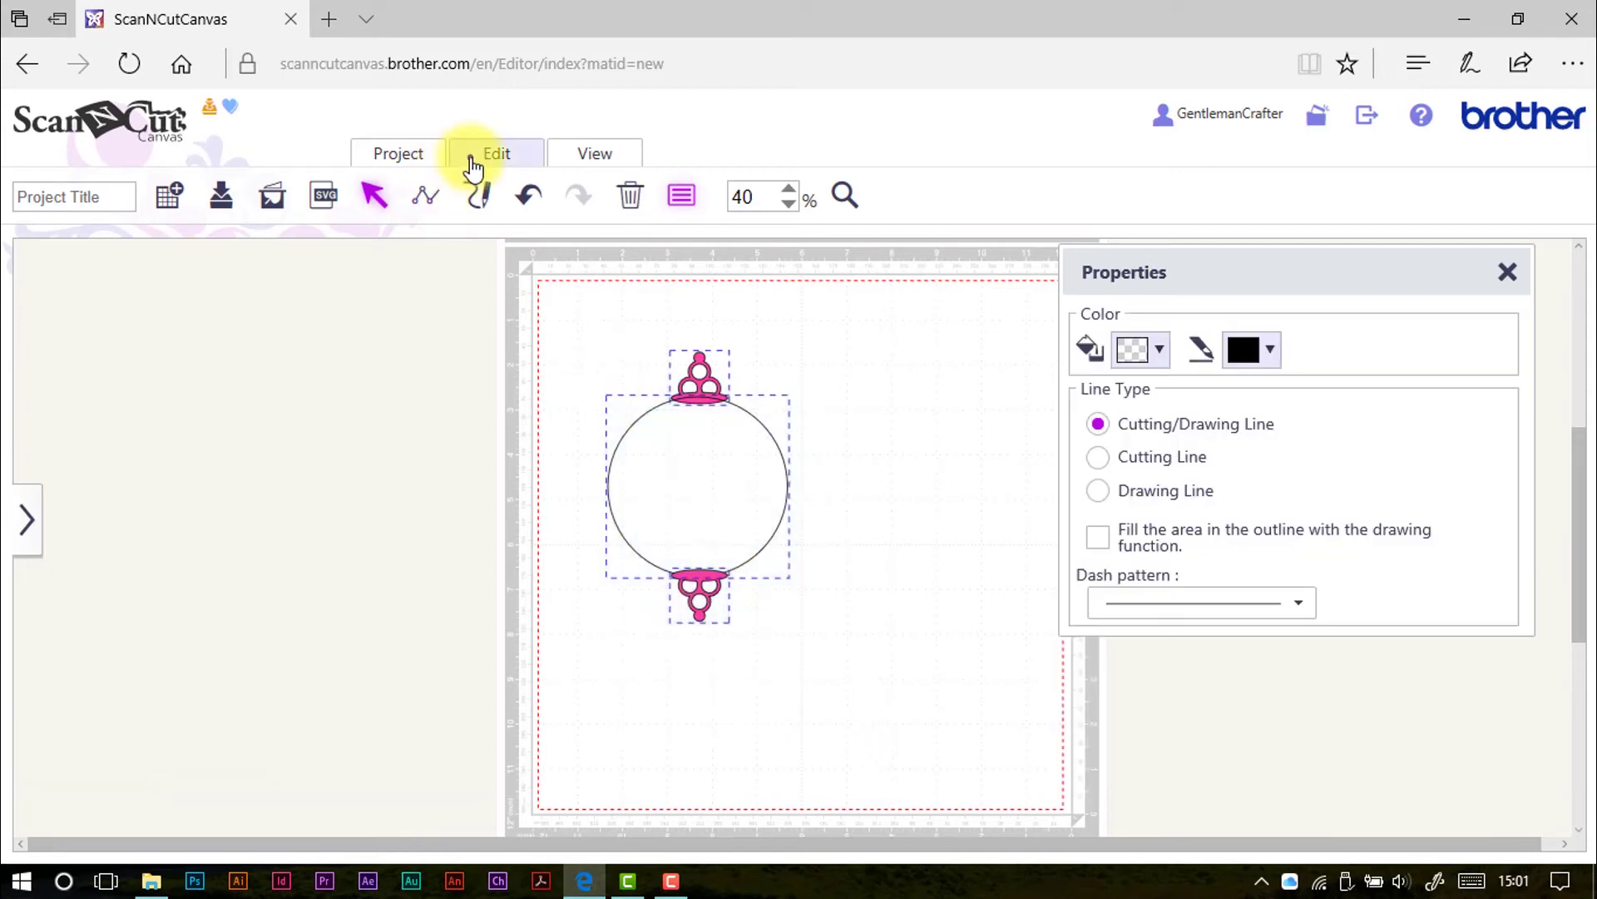
left_click(497, 153)
left_click(559, 416)
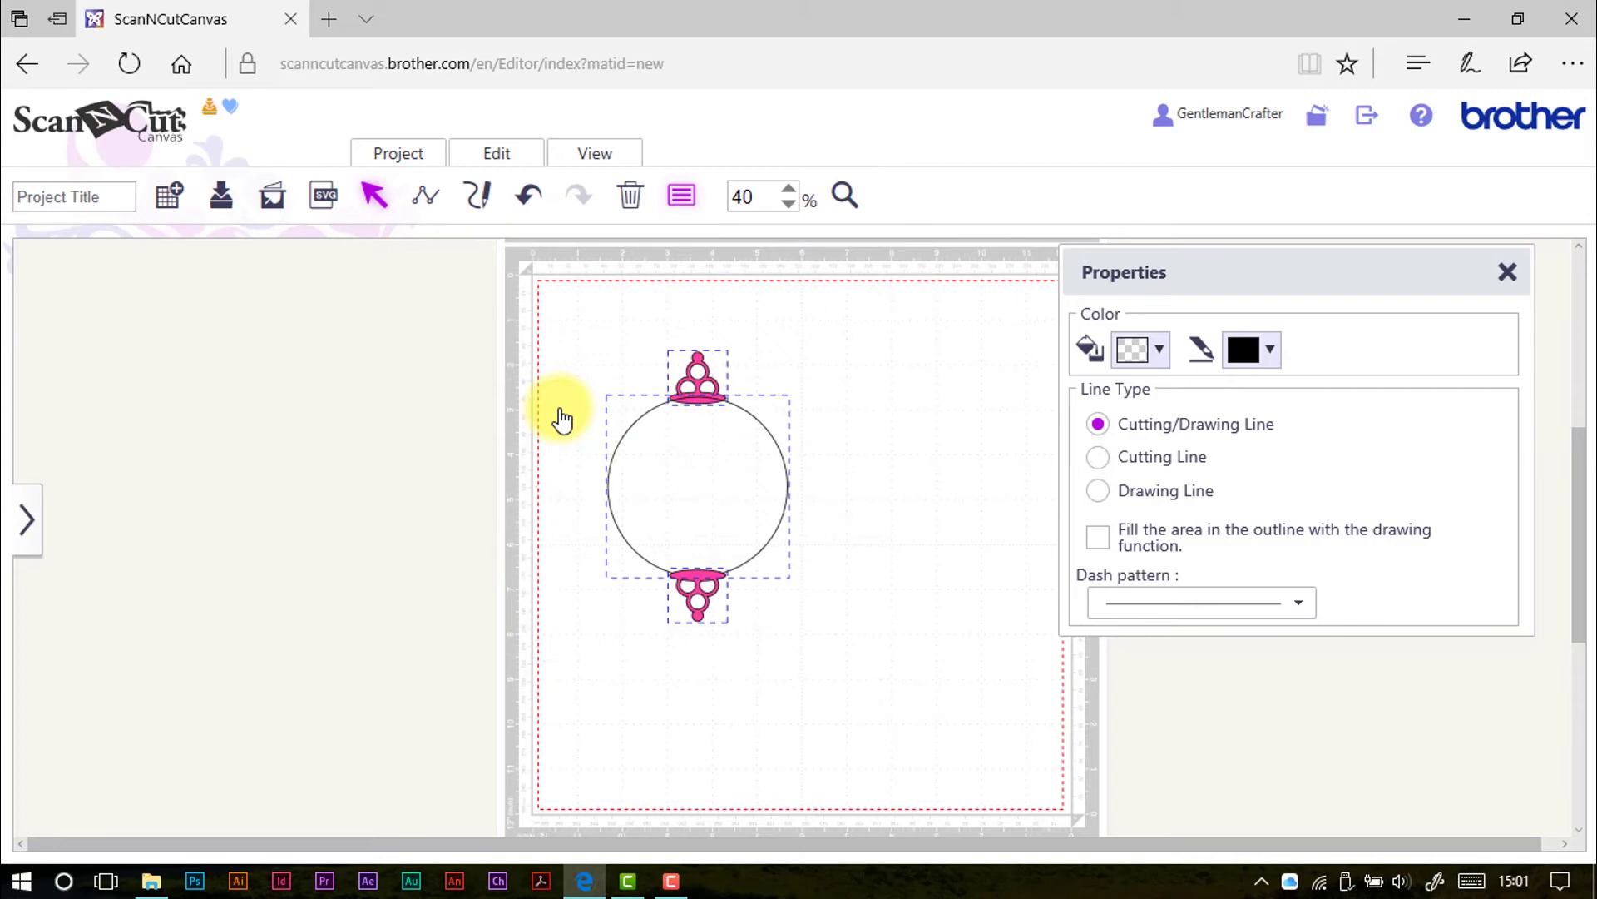
left_click(860, 506)
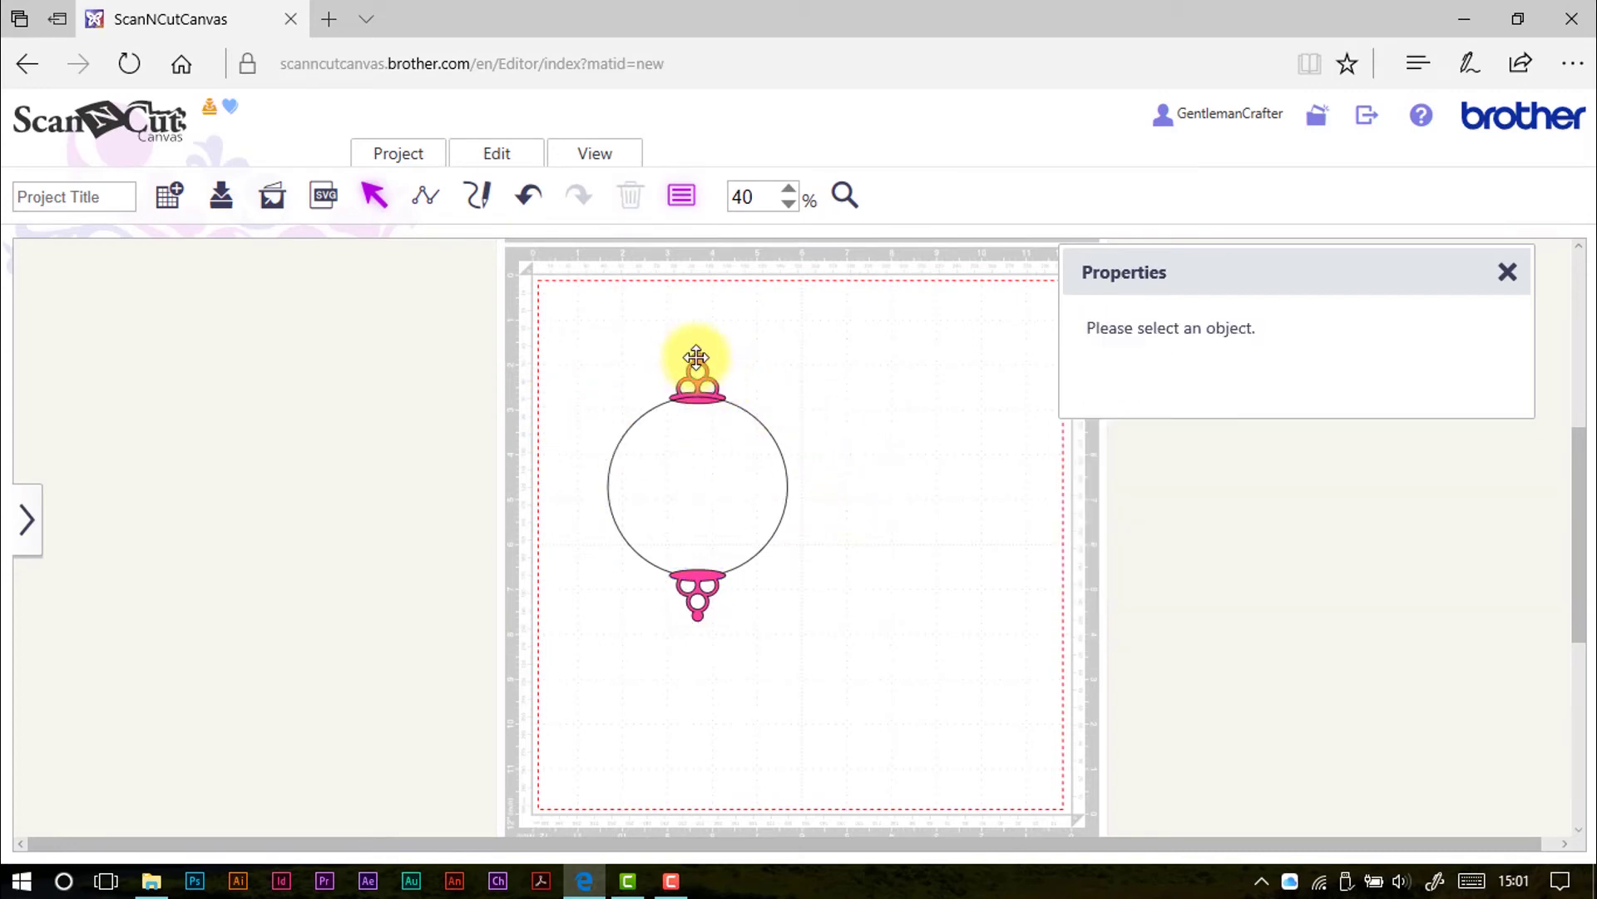
- Duplicate the top and bottom flourish pair and rotate the copy to 90 degrees
left_click(696, 358)
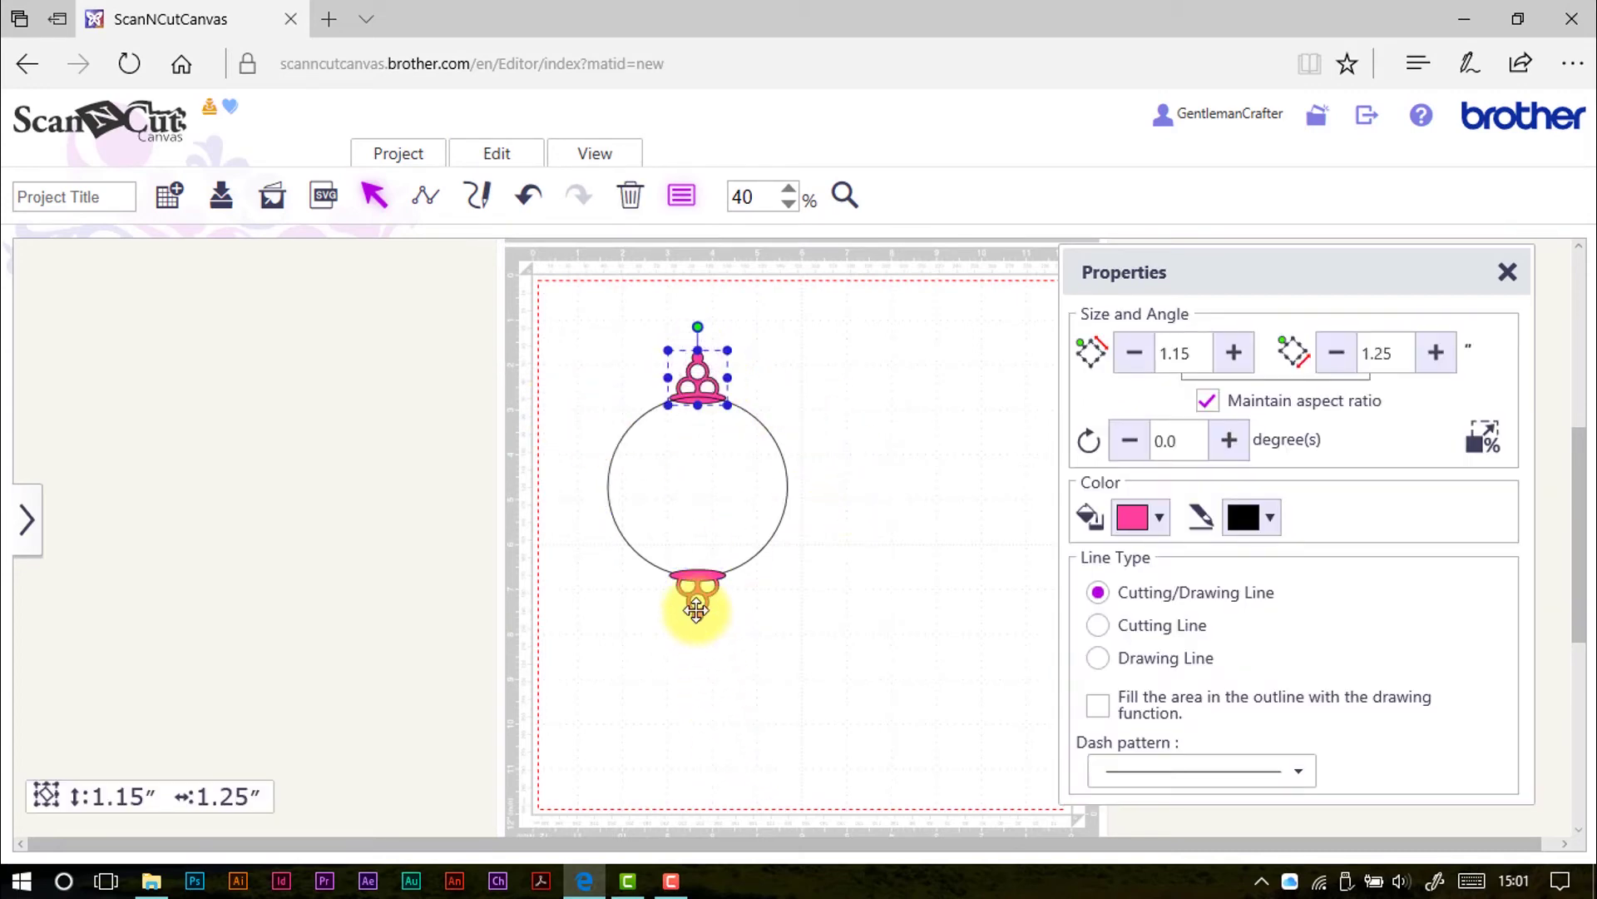
left_click(697, 610, "shift")
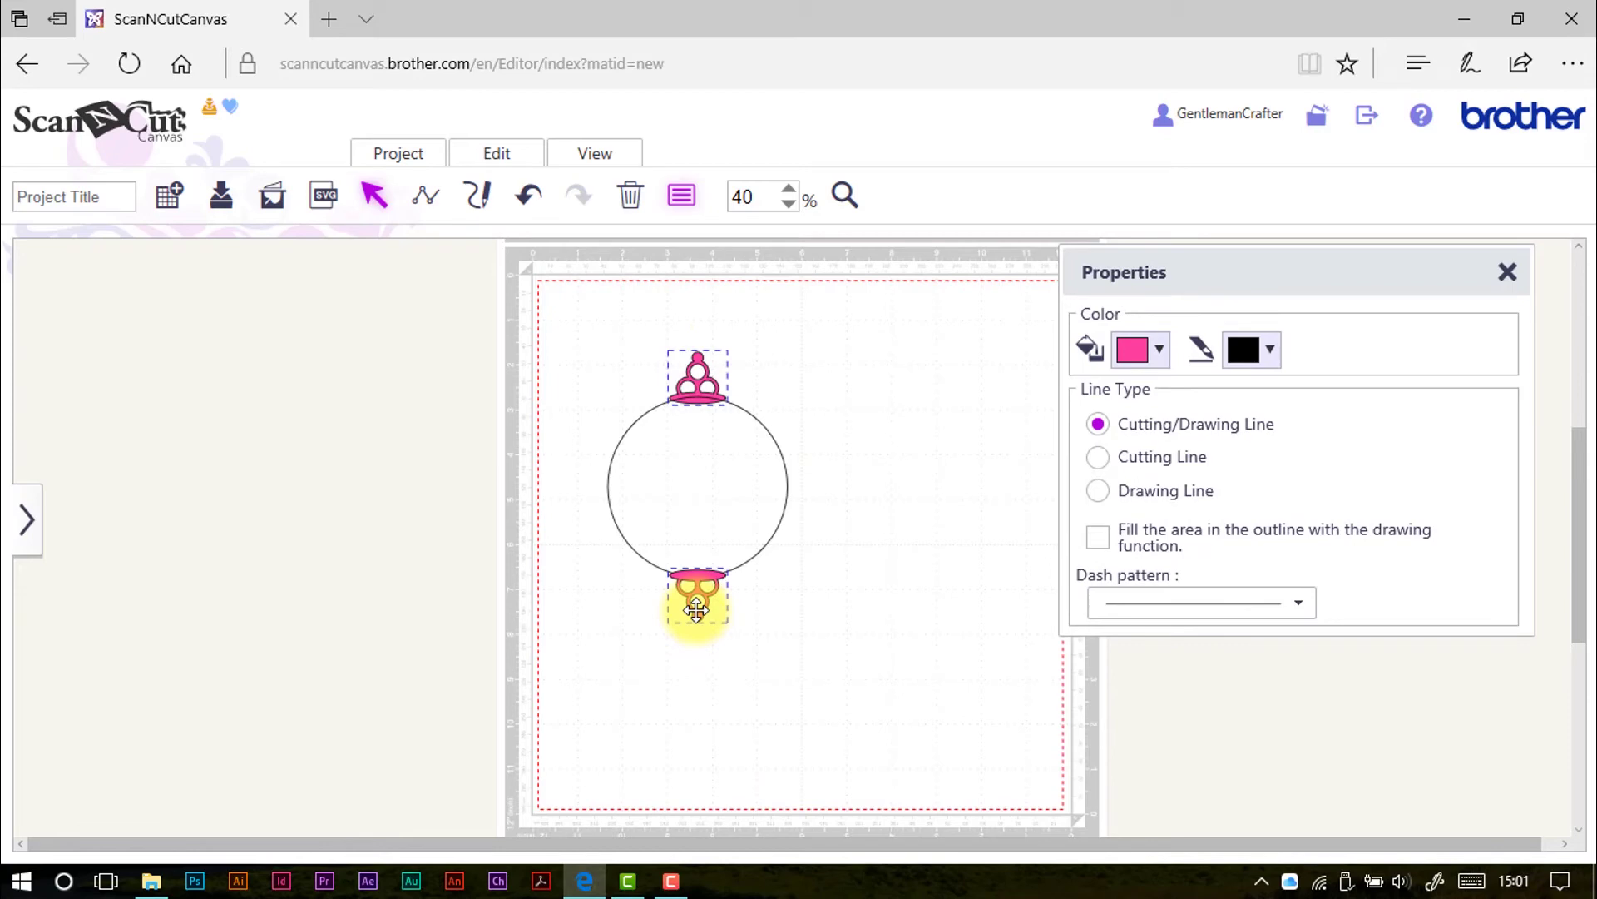
key("ctrl+c")
key("ctrl+v")
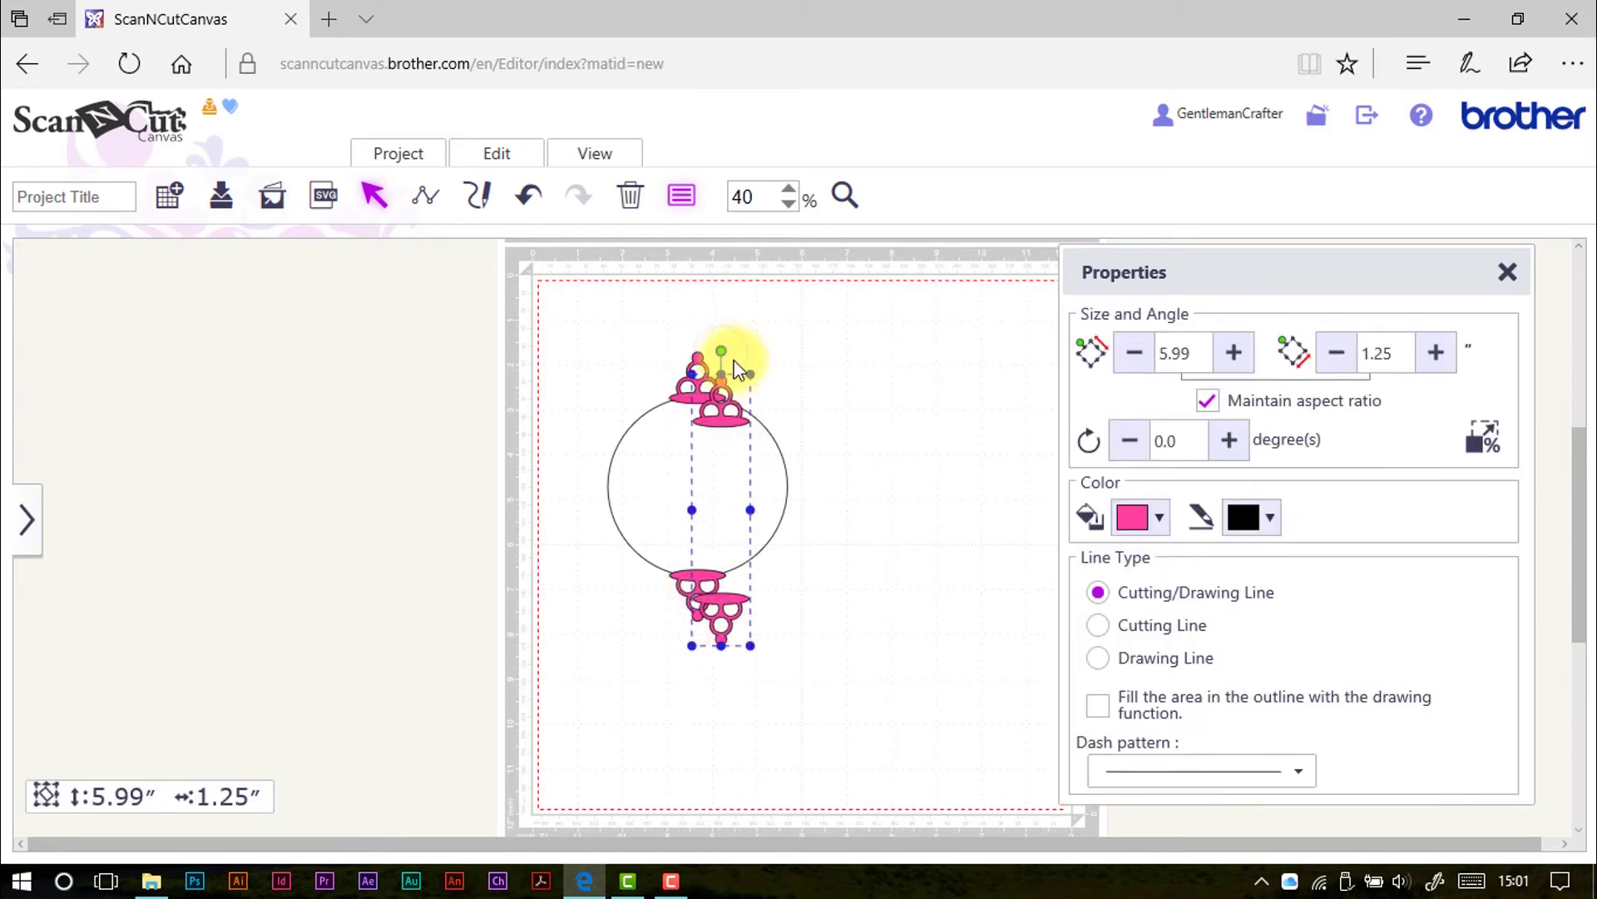
left_click_drag(778, 382, 760, 412)
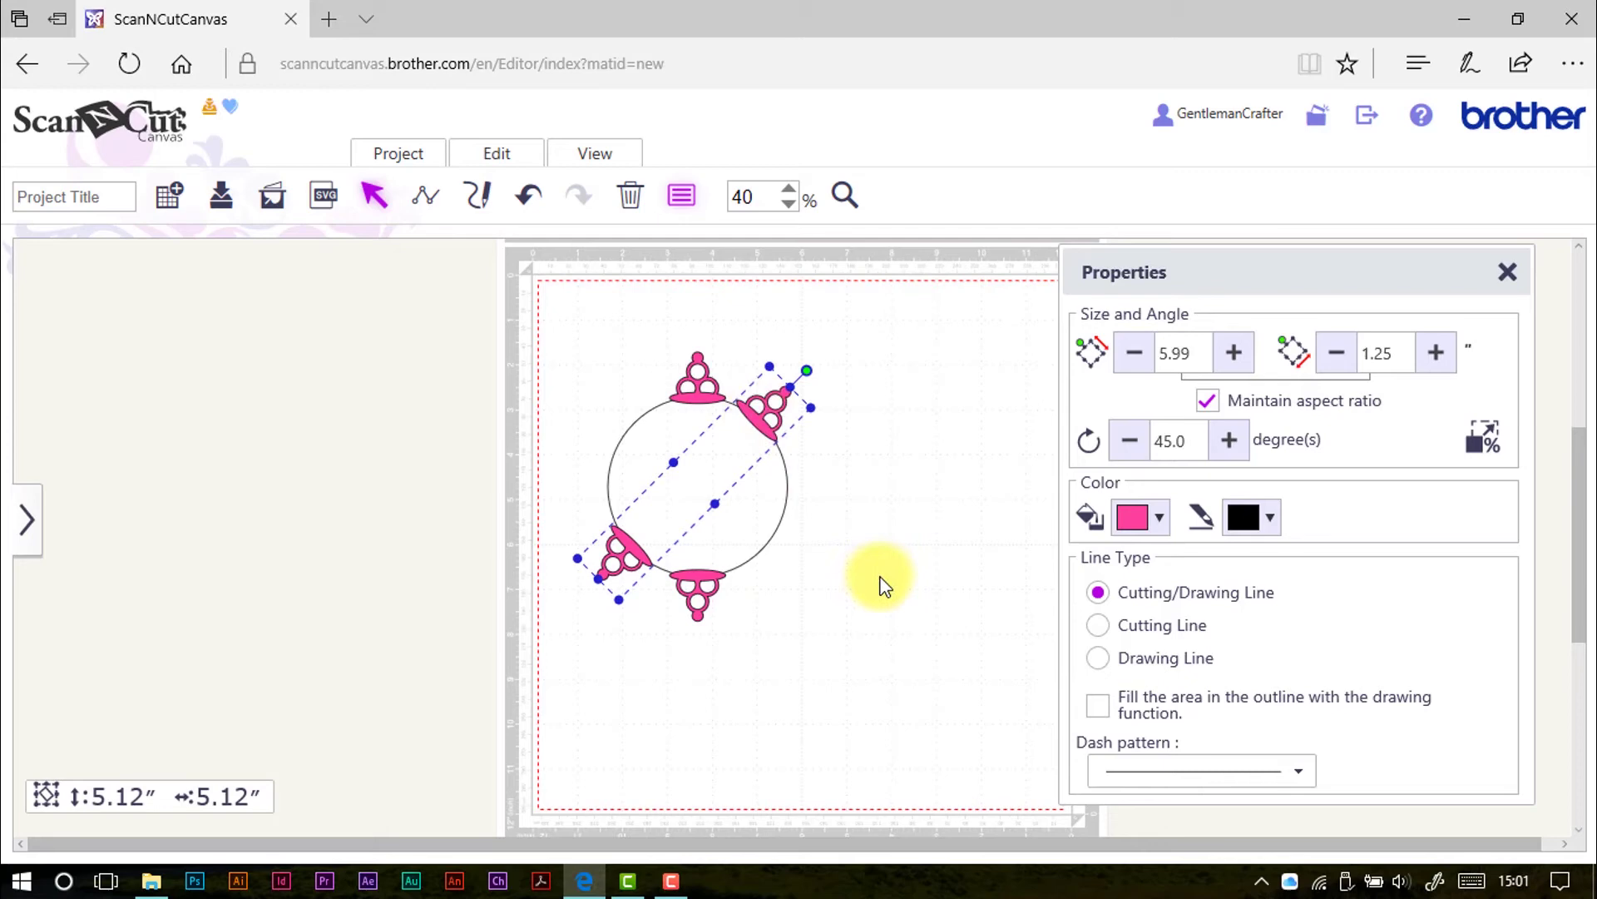
key("ctrl+z")
left_click_drag(832, 392, 772, 543)
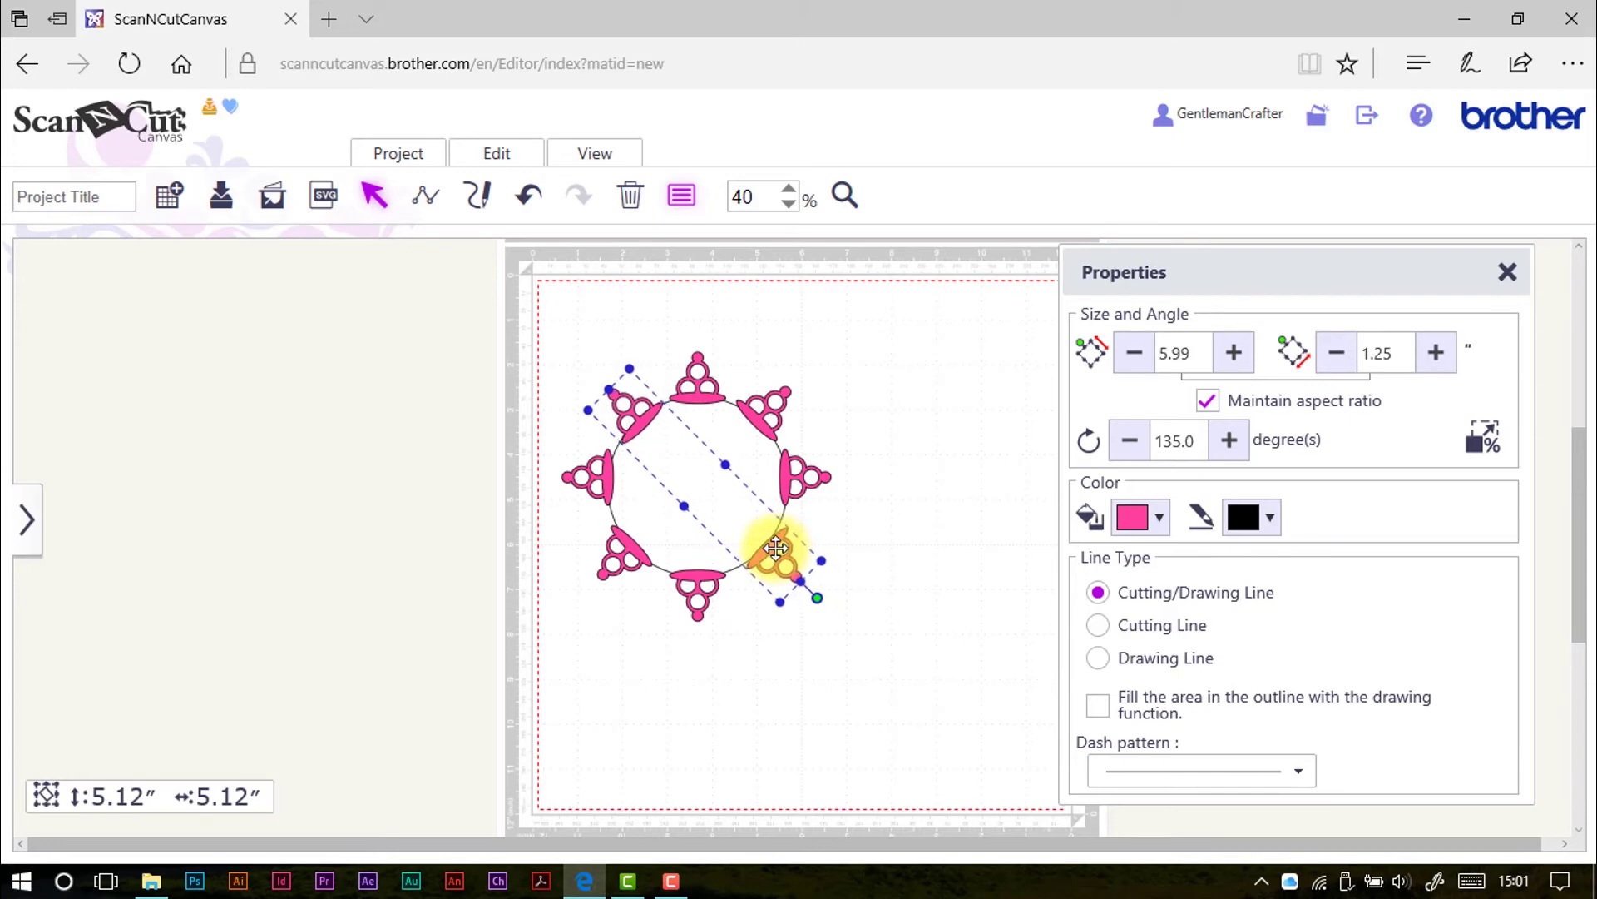
left_click(915, 548)
- Select the circle and all flourishes and centre them on each other
left_click_drag(511, 309, 921, 667)
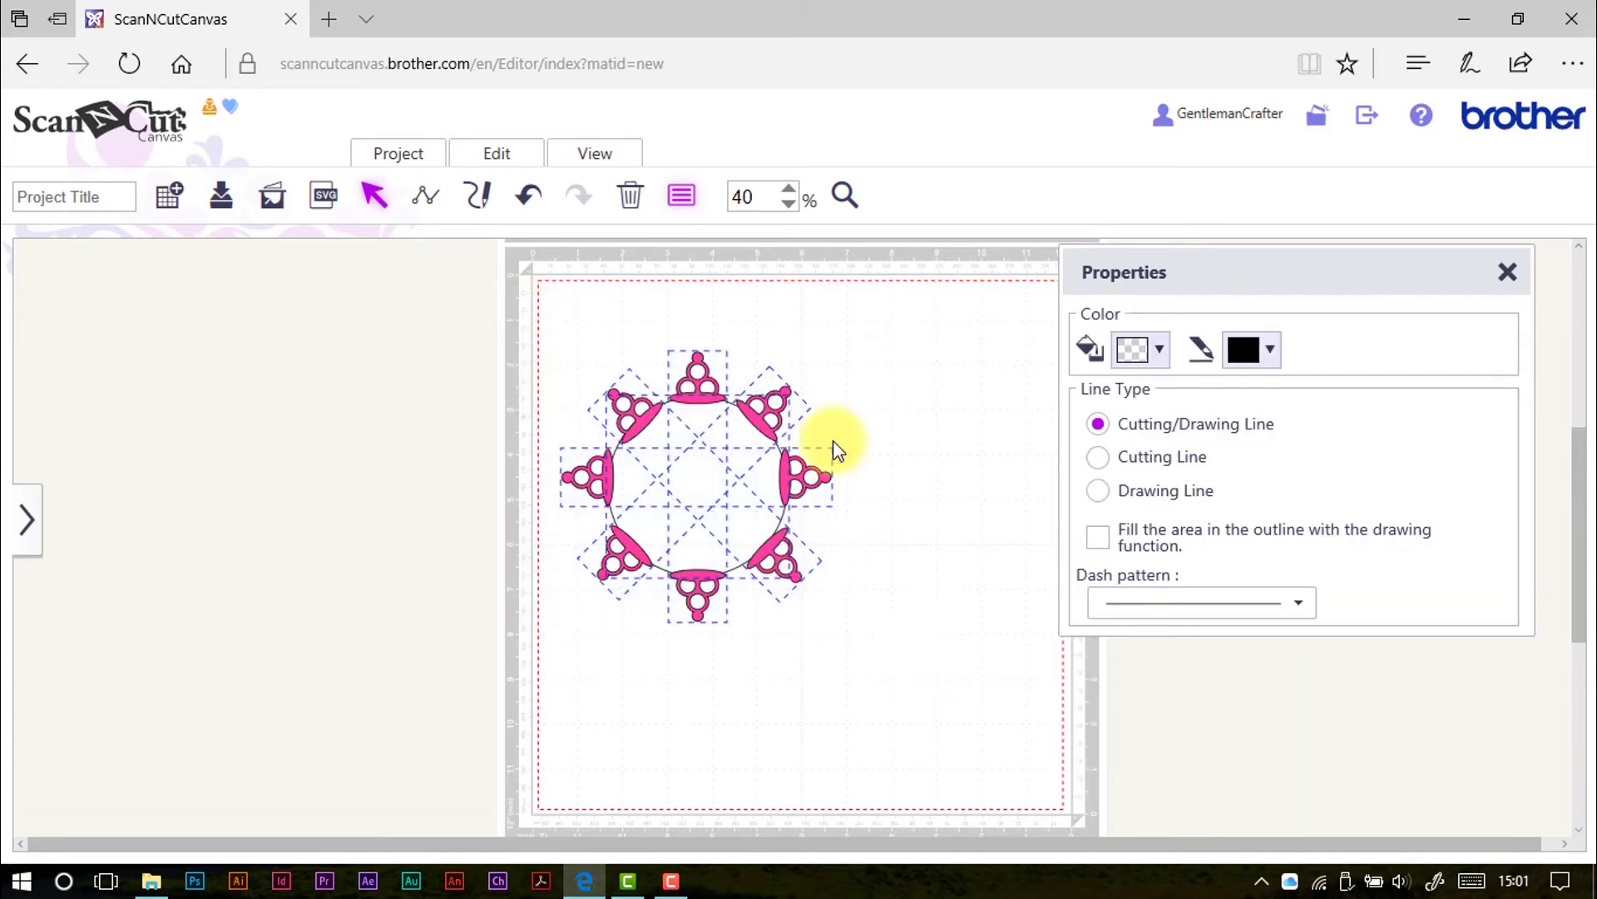
left_click(517, 155)
left_click(500, 149)
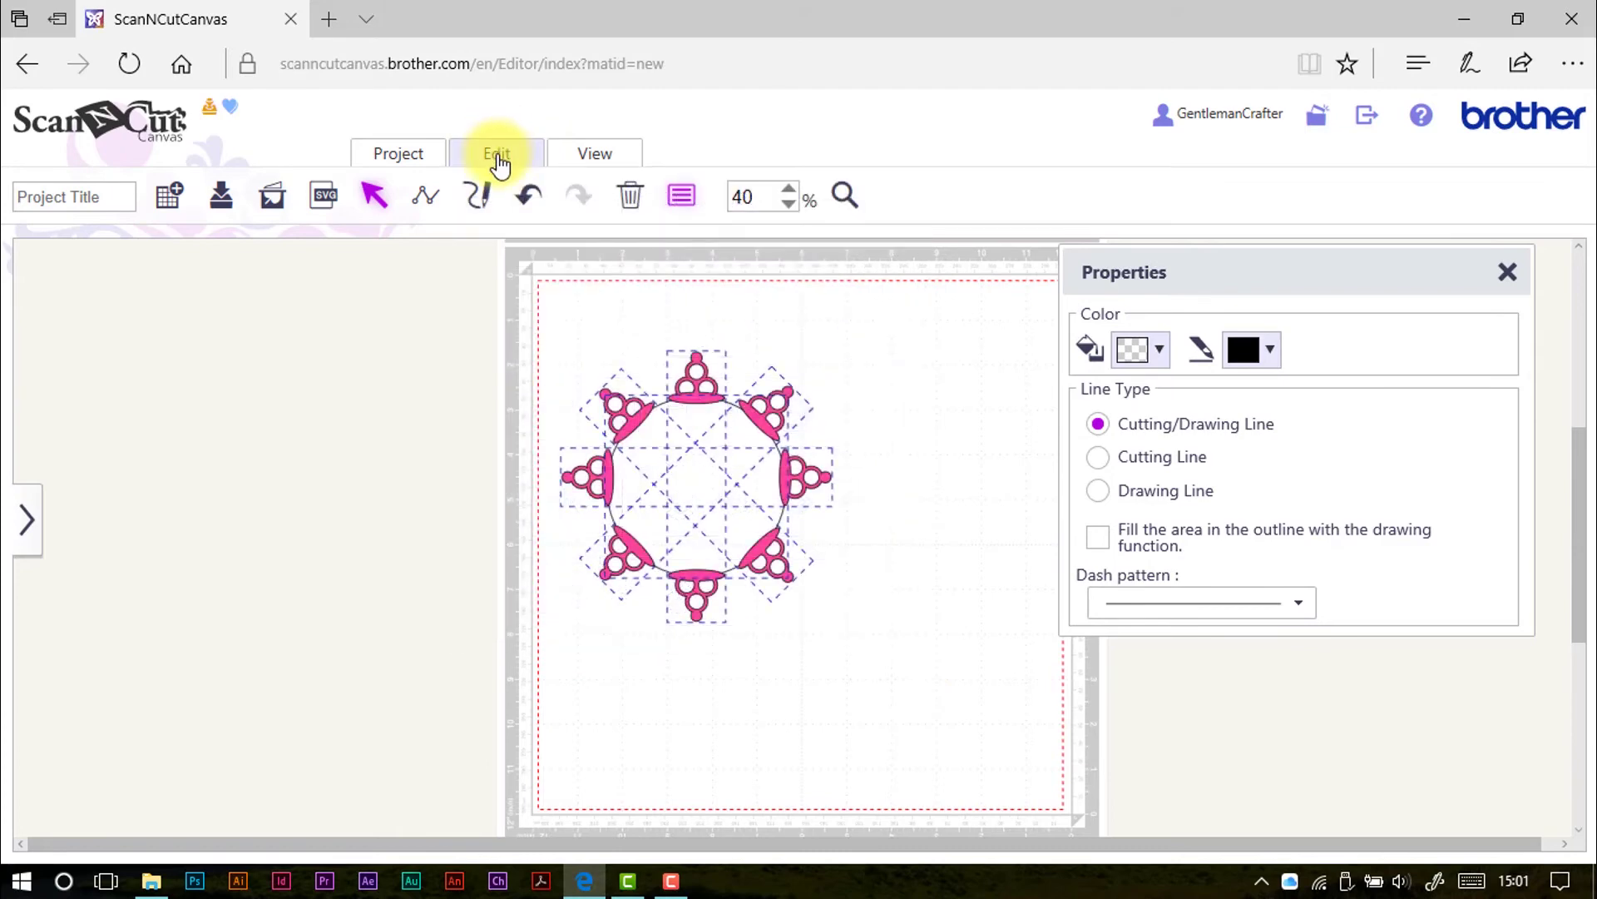
left_click(499, 158)
left_click(738, 417)
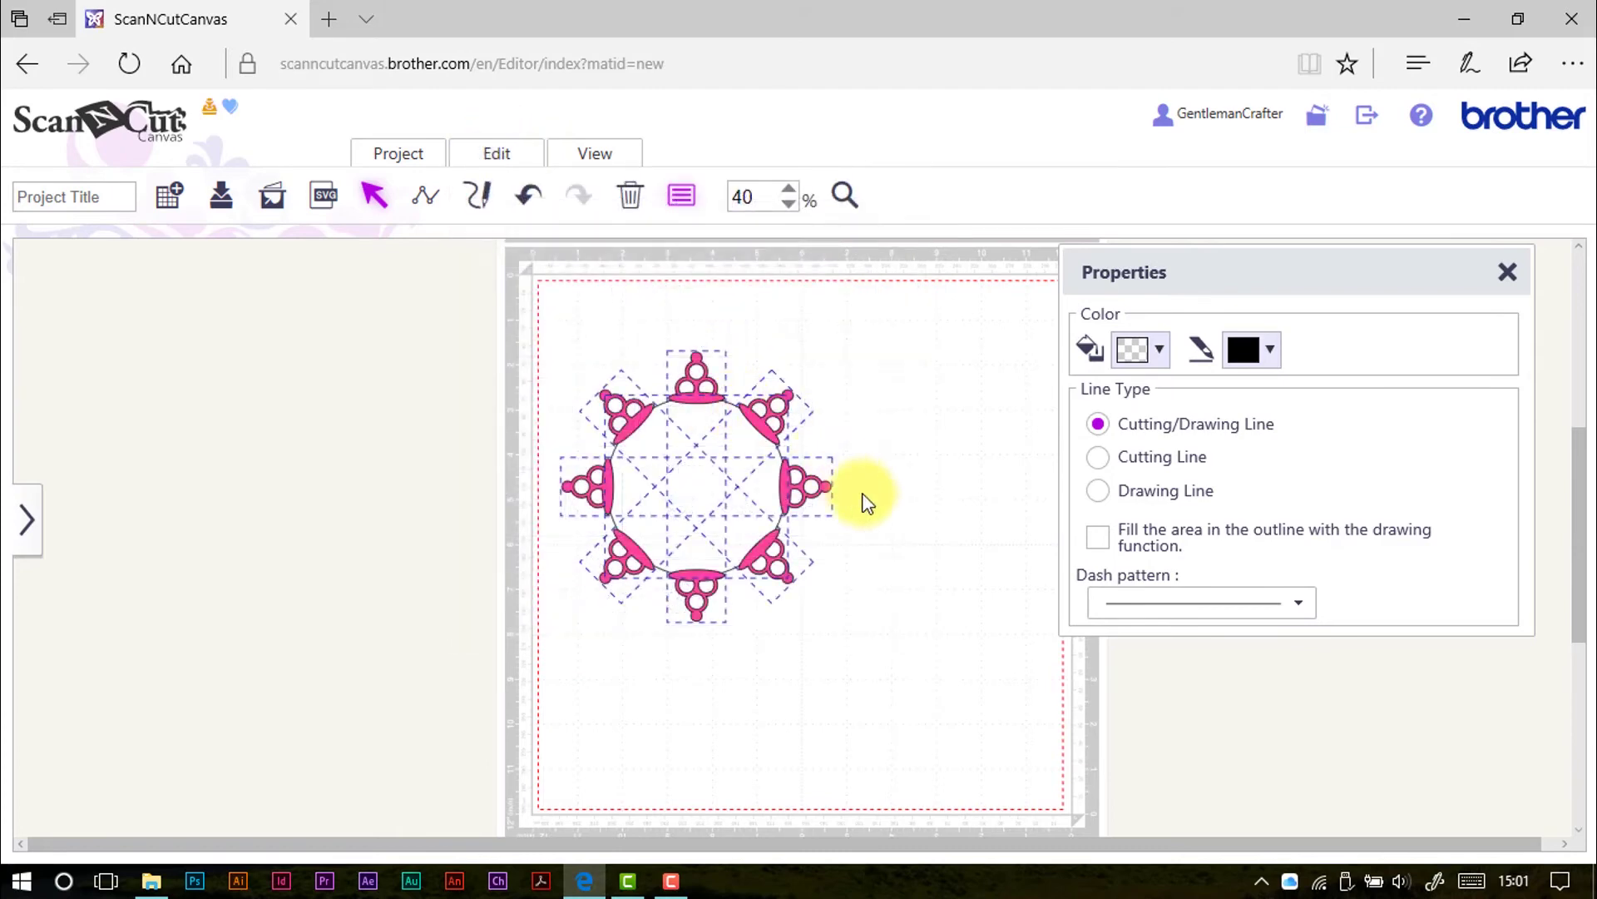
left_click(923, 536)
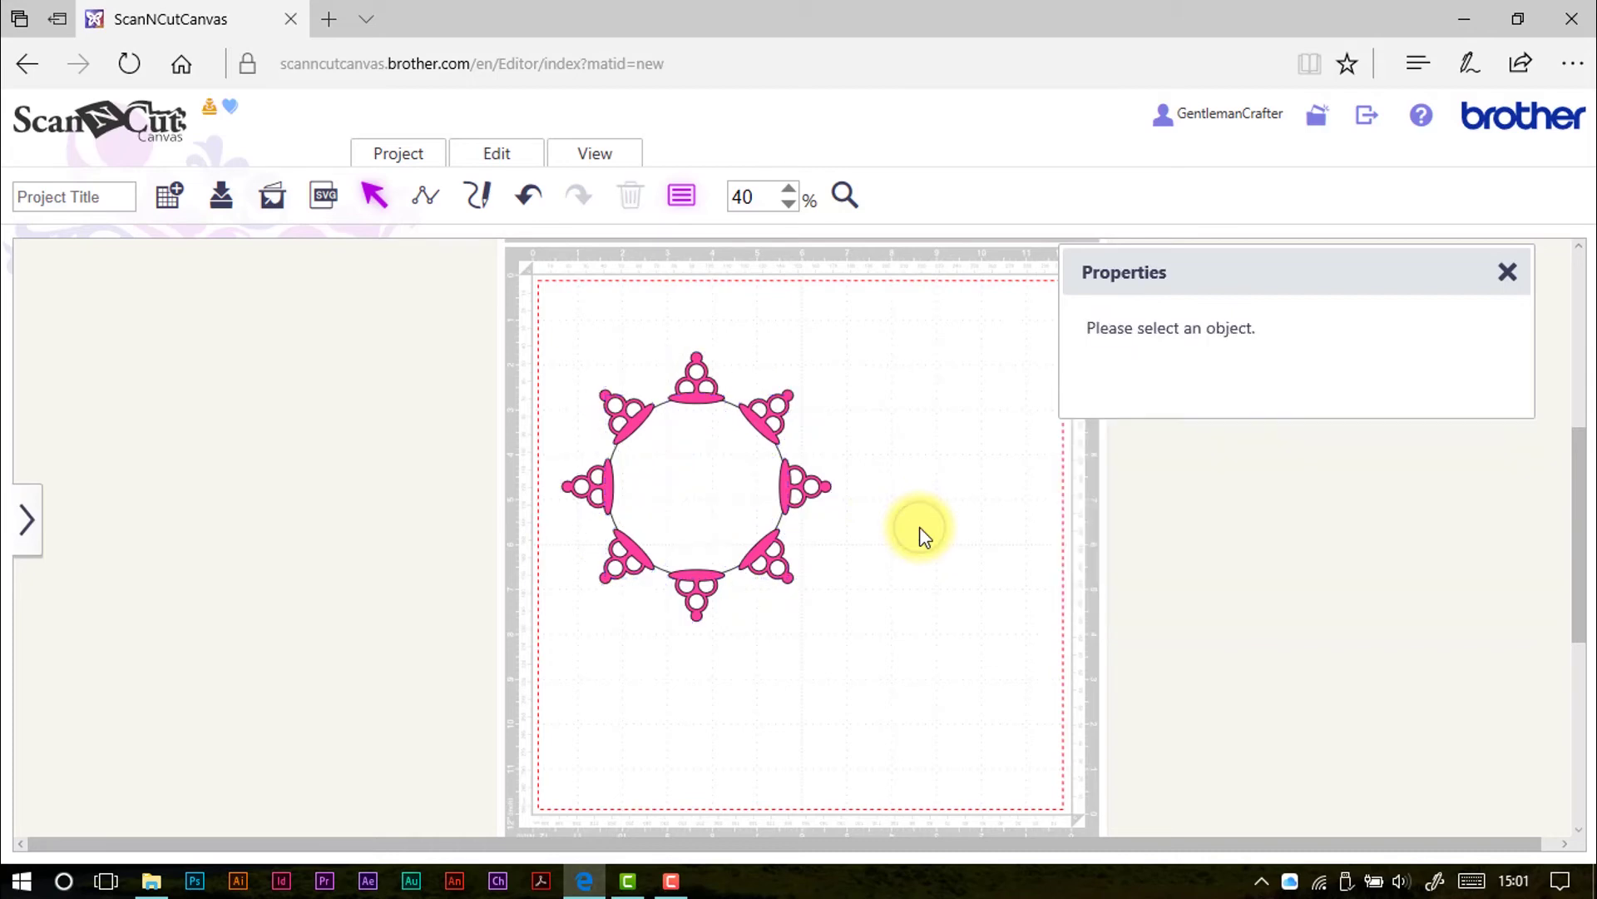
- Group the ring flourishes, then duplicate the group and rotate the copy 22.5 degrees
left_click(777, 398)
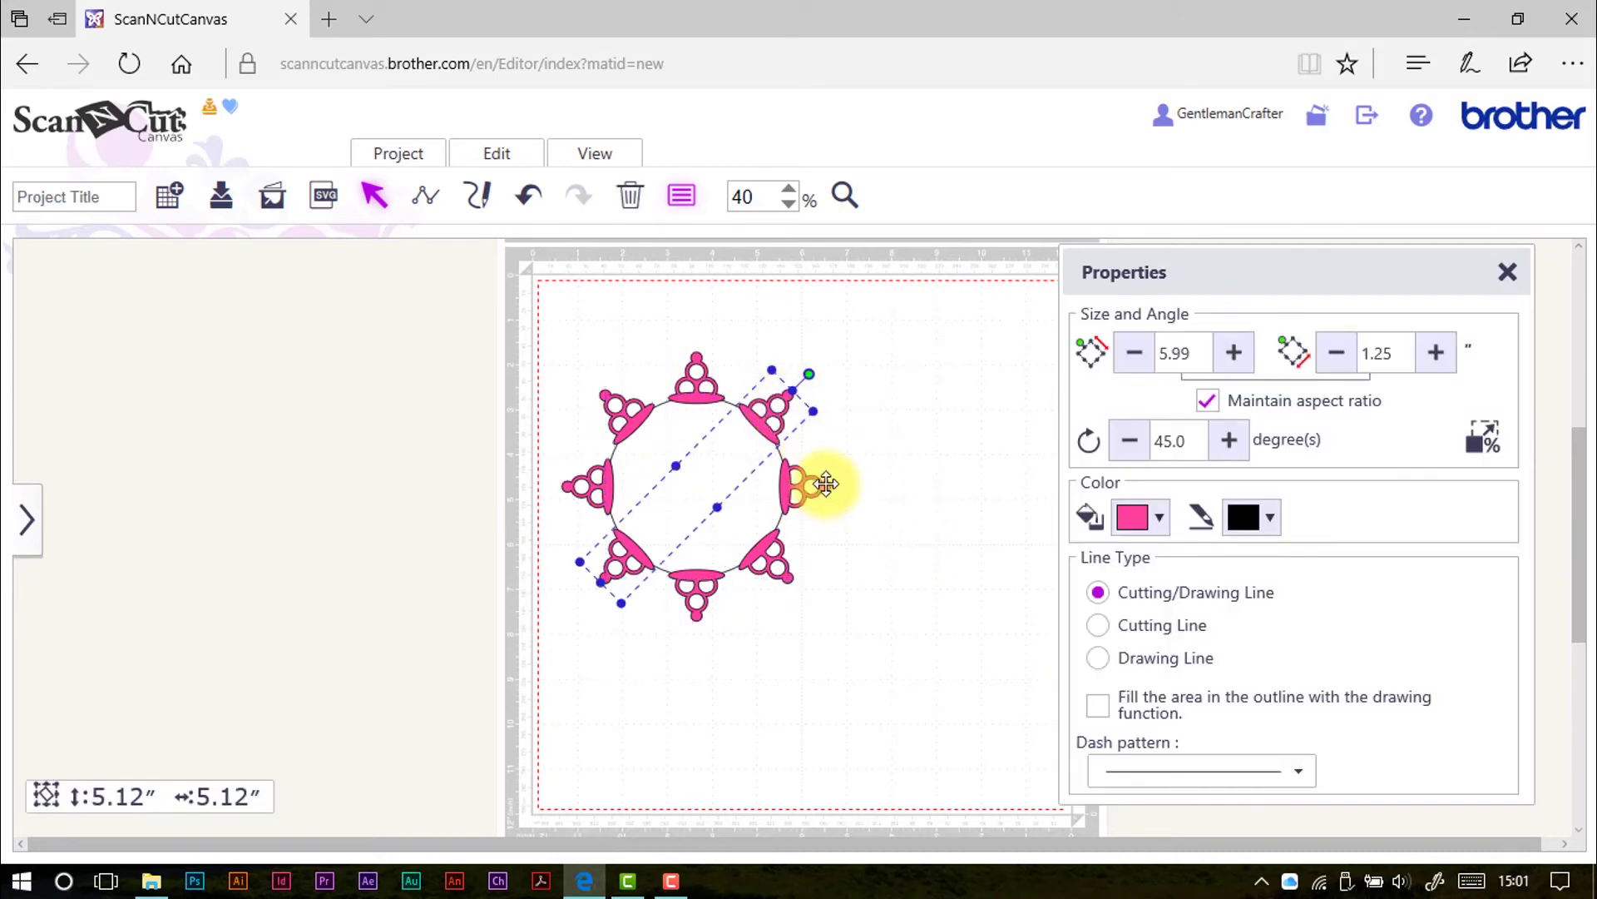
left_click(826, 484, "shift")
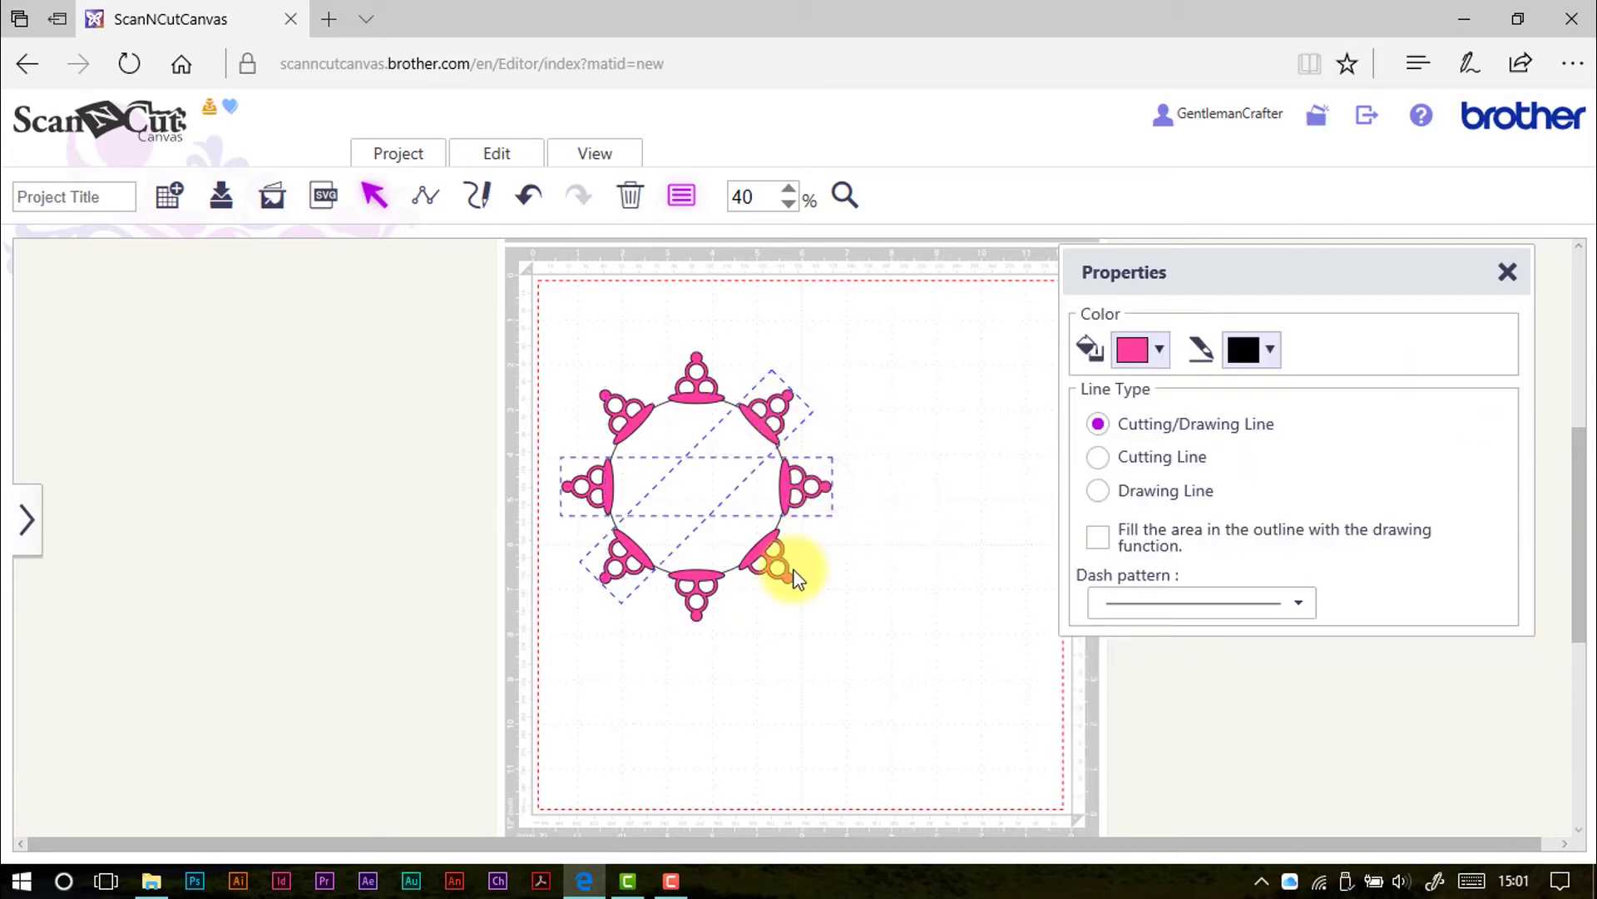
left_click(696, 607, "shift")
key("ctrl+g")
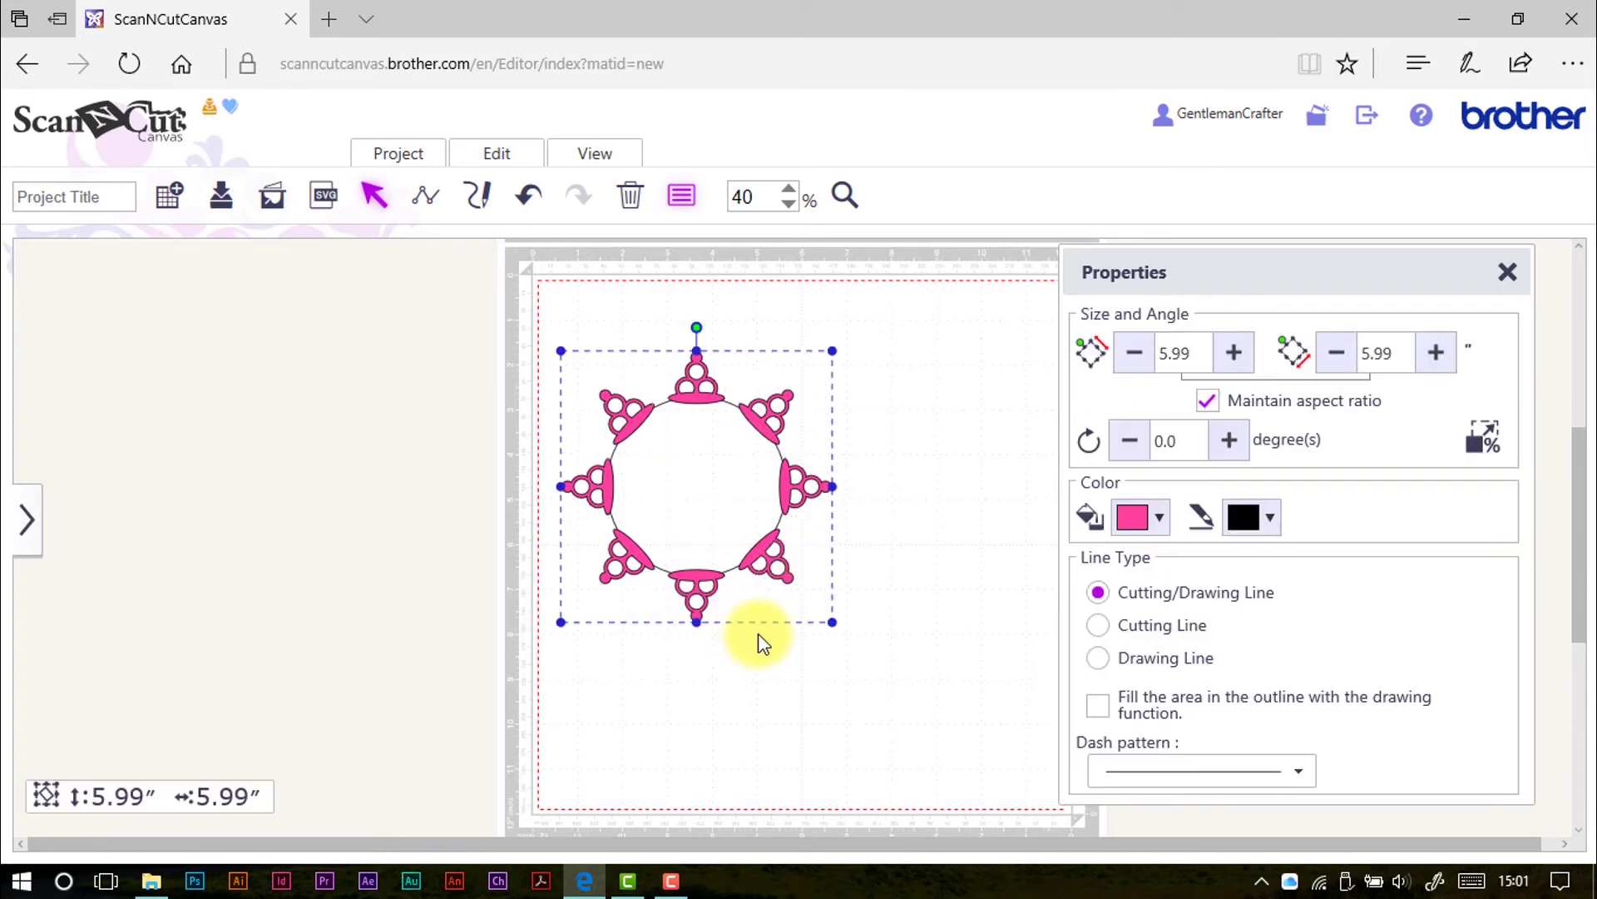
key("ctrl+d")
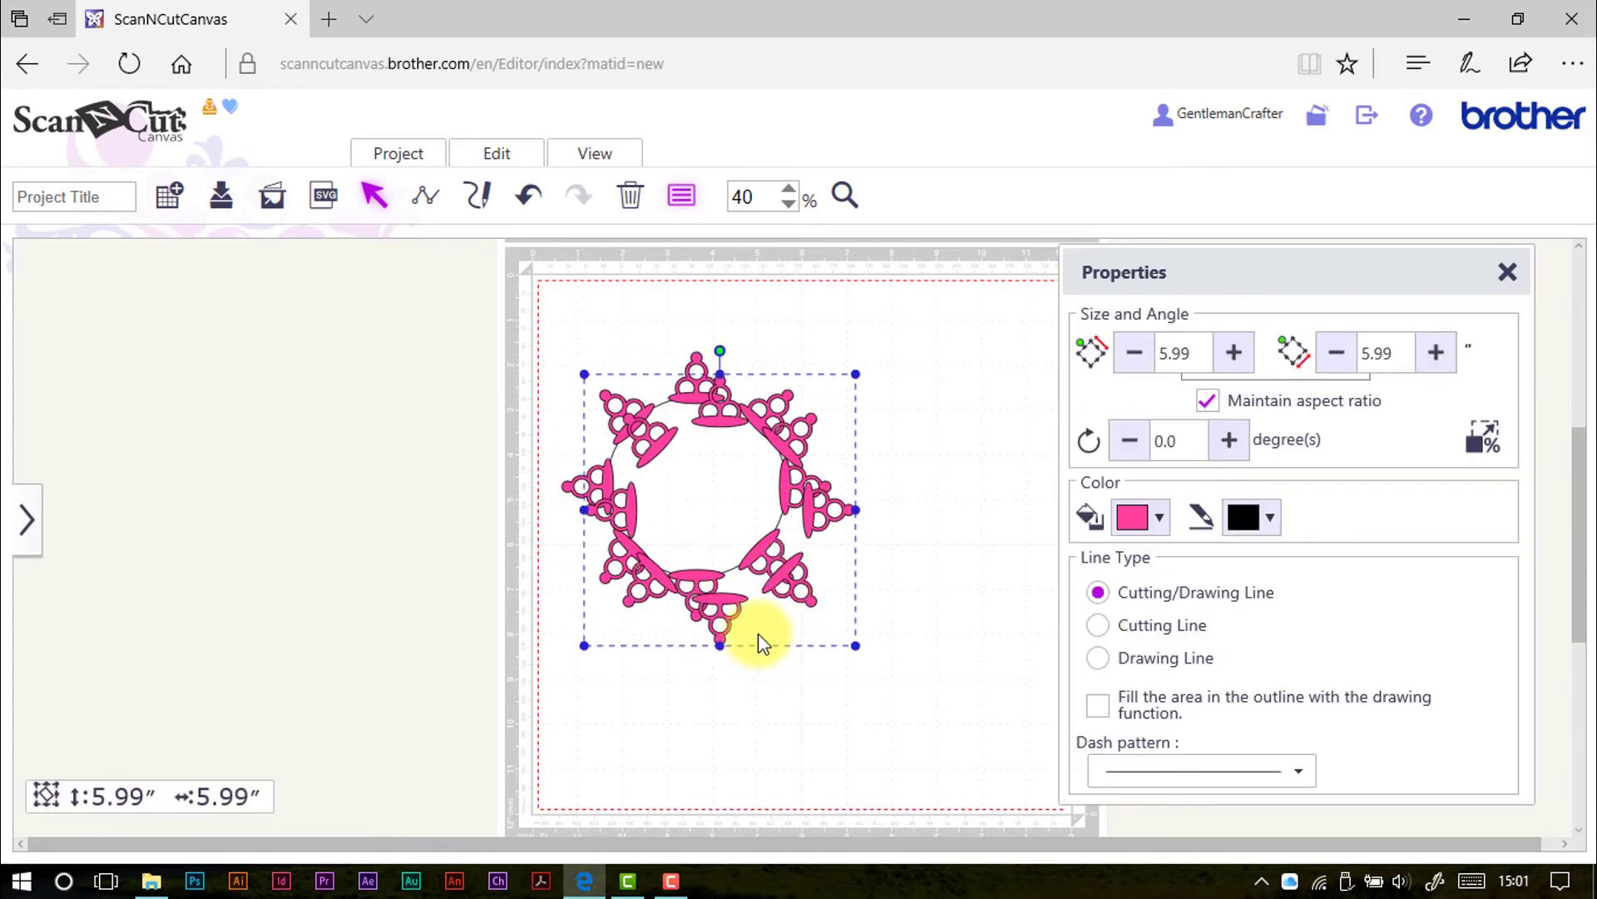
left_click(1187, 443)
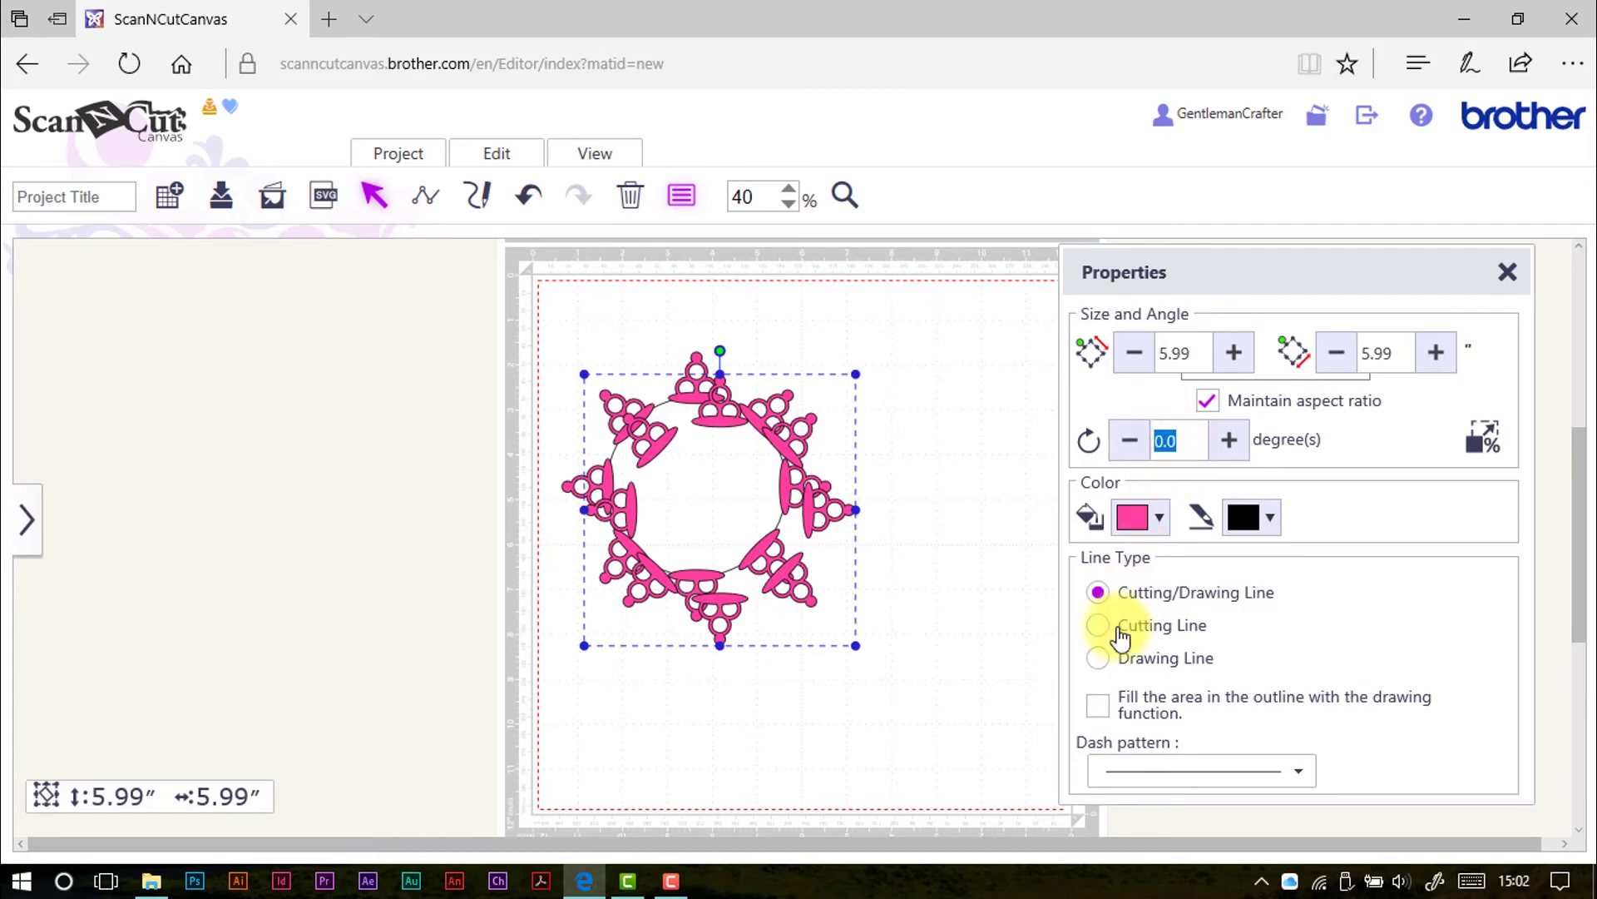
type("22.5")
key("Return")
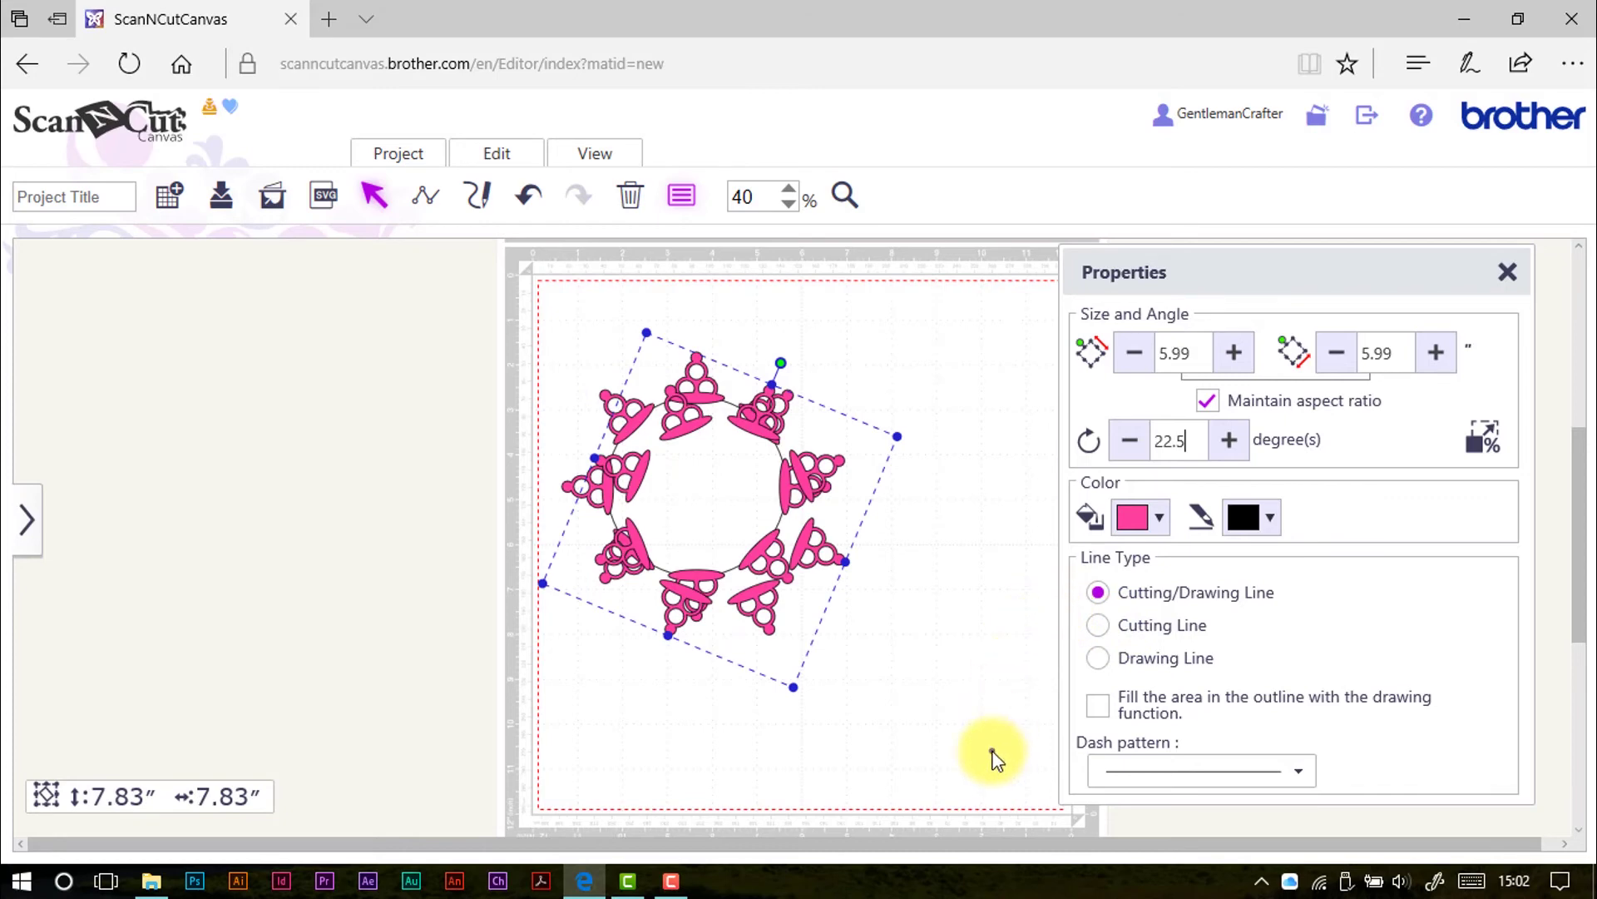
- Centre both flourish rings on the circle and weld them into one lace doily
left_click_drag(991, 745, 528, 371)
left_click(508, 158)
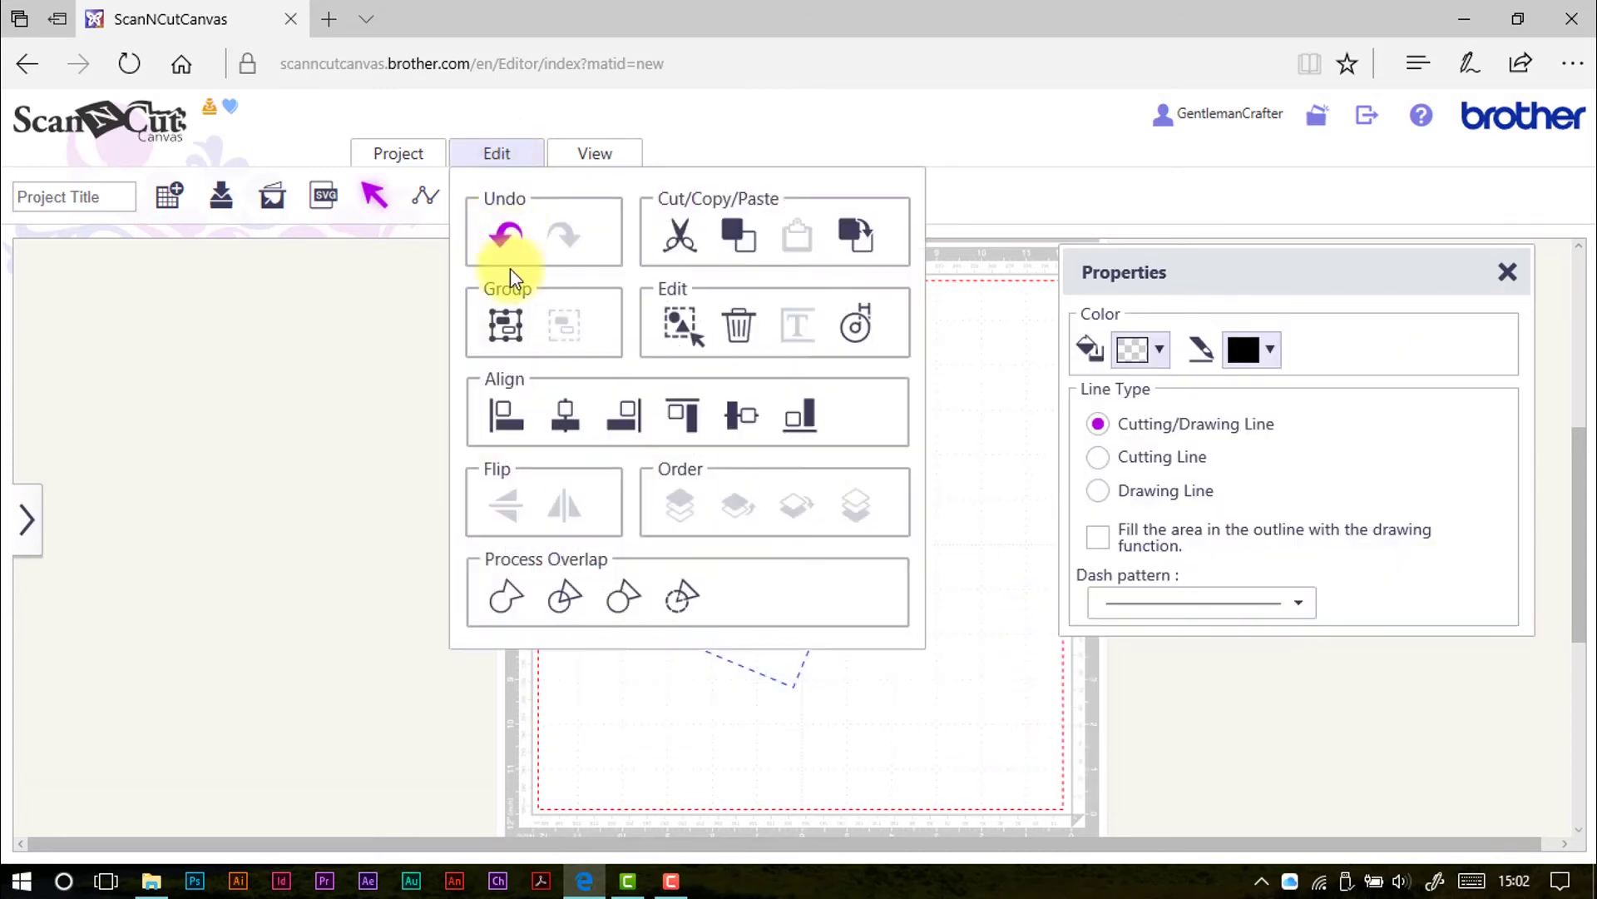
left_click(564, 414)
left_click(529, 218)
left_click(510, 157)
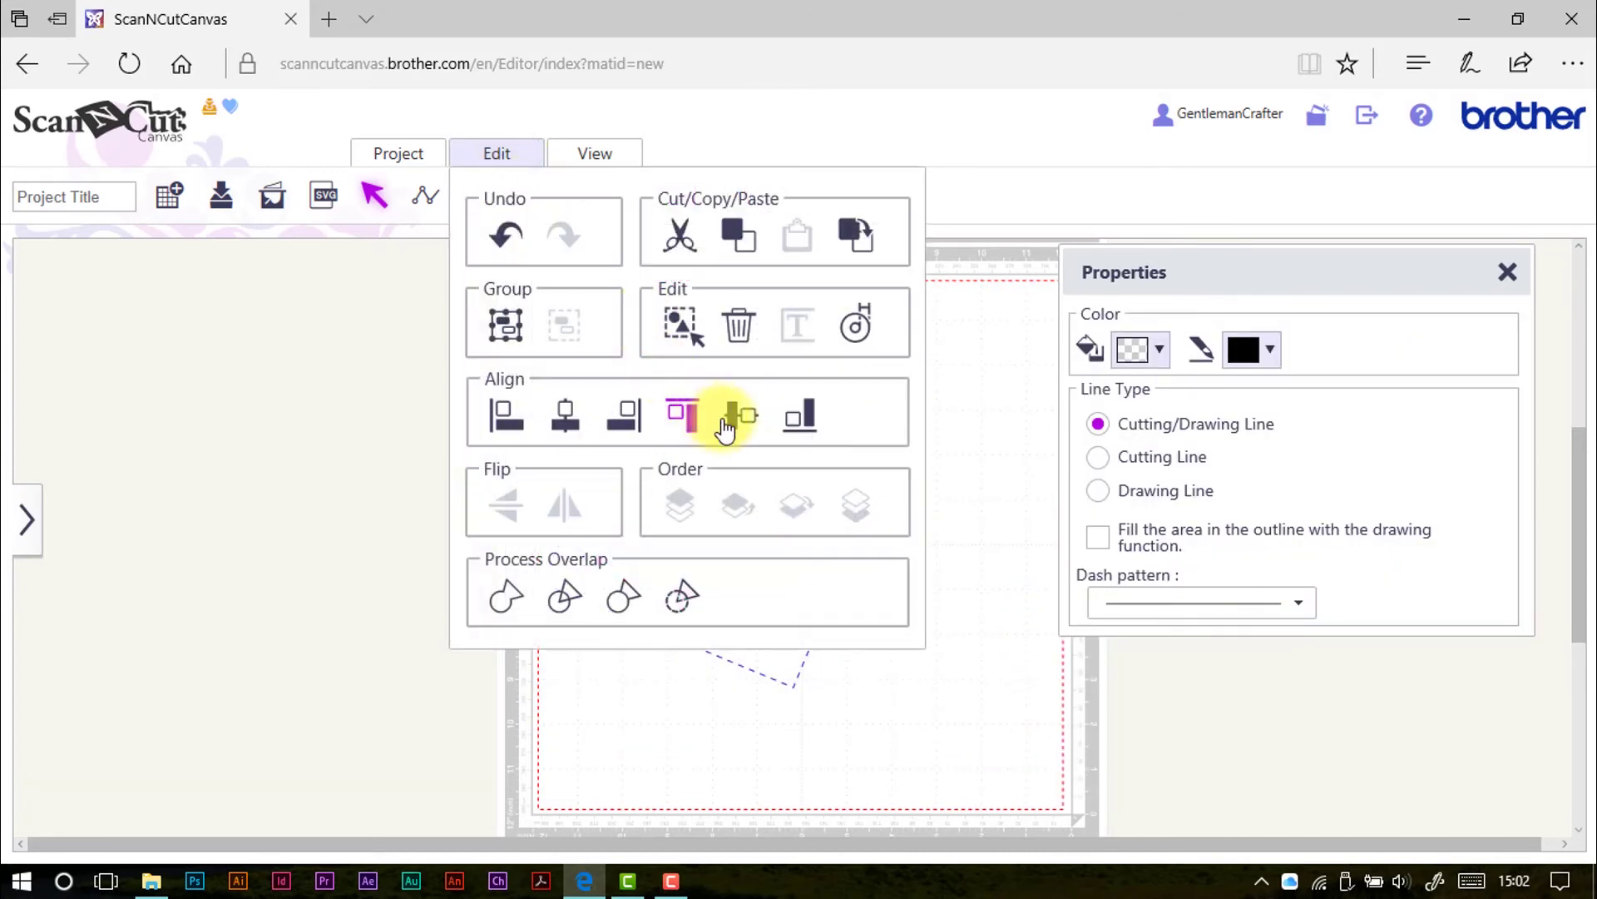
left_click(741, 421)
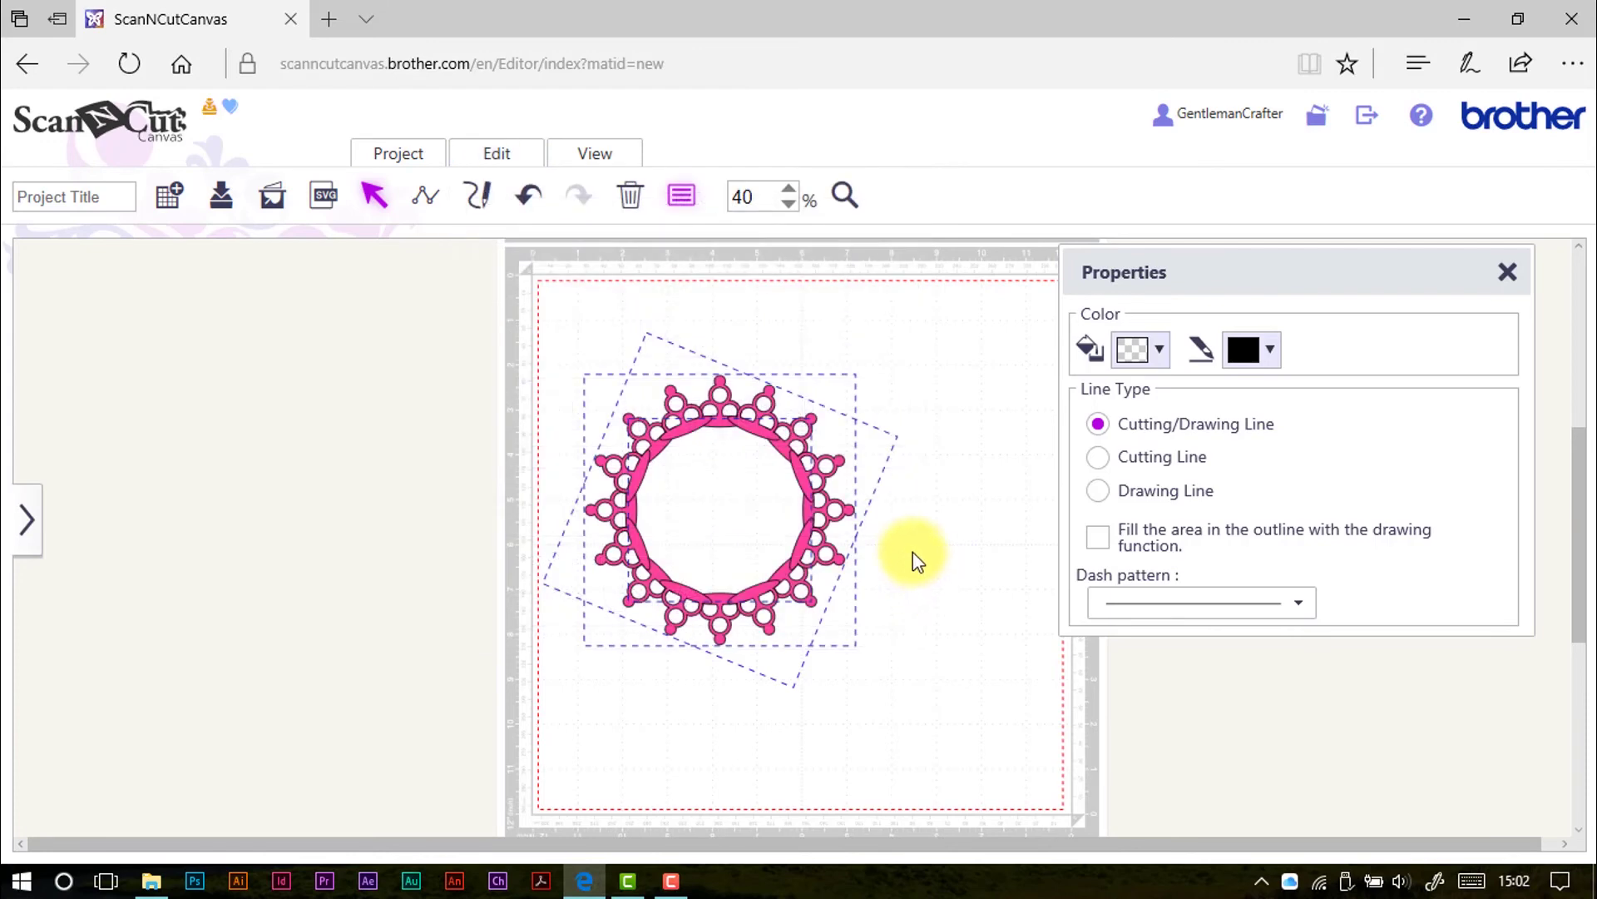
left_click(491, 155)
left_click(510, 594)
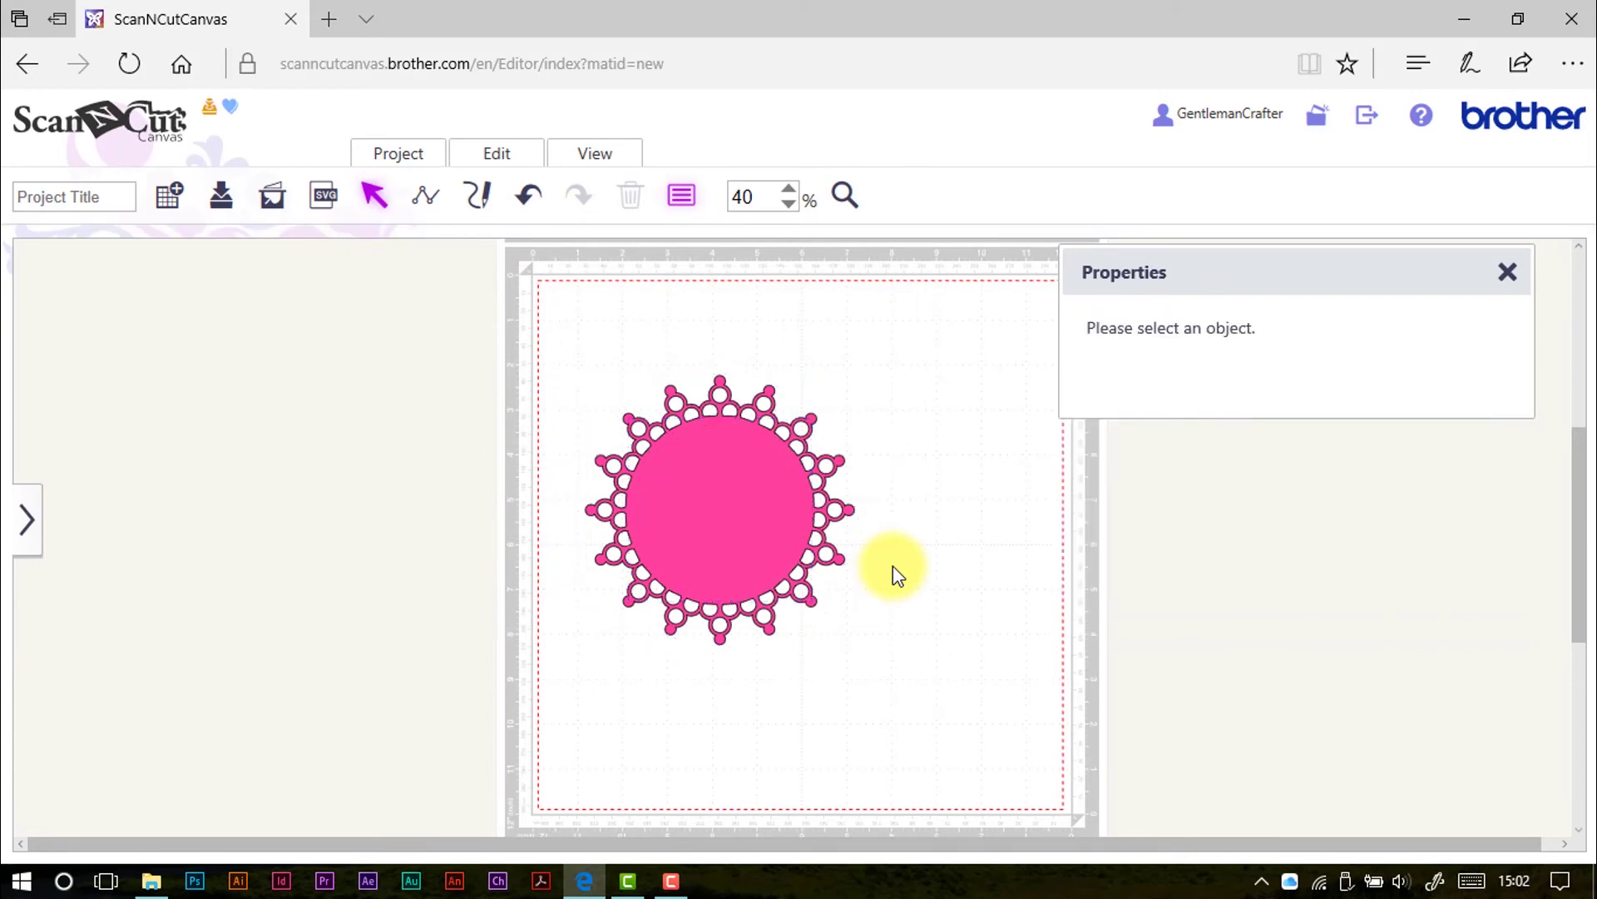
- Zoom in on the lace doily to 74% and close the Properties panel
left_click(843, 195)
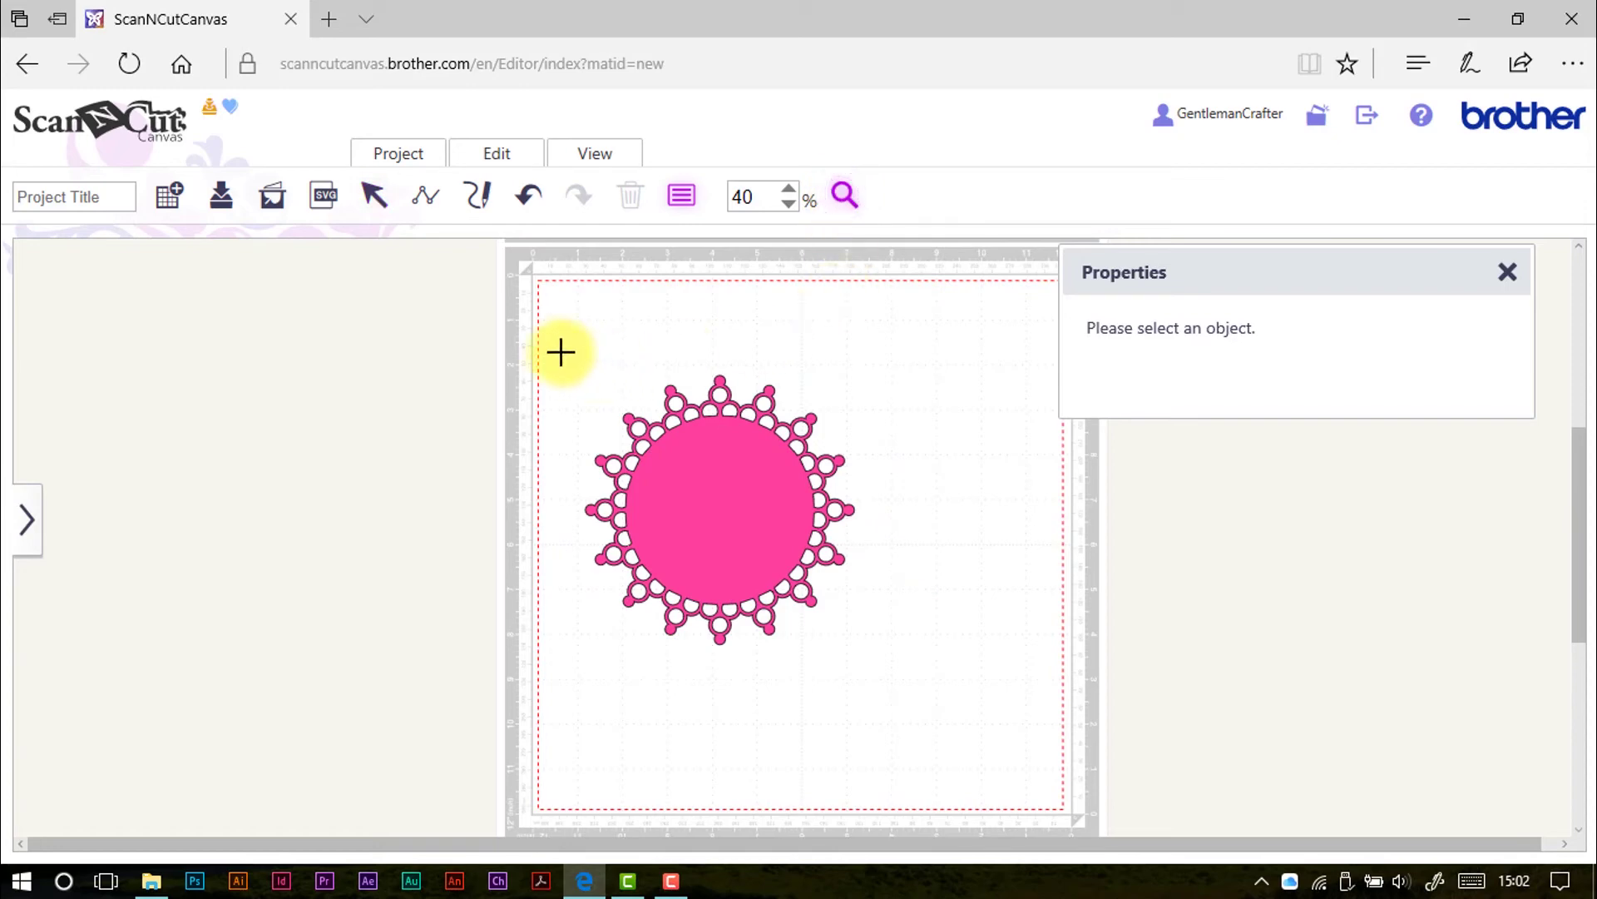
left_click_drag(585, 387, 875, 665)
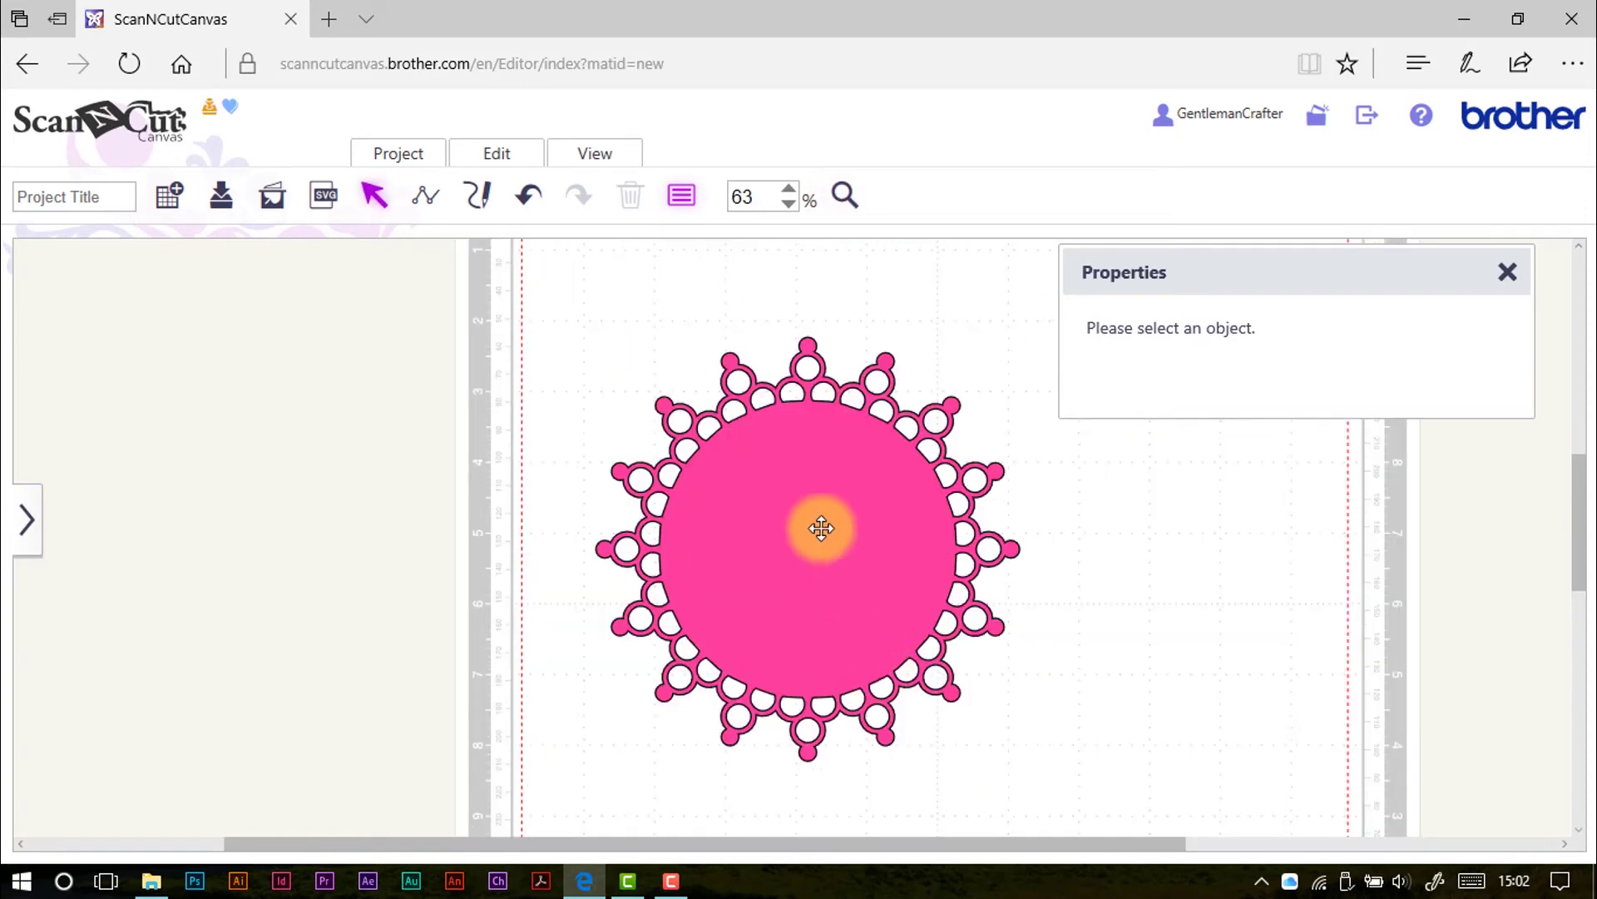
left_click(848, 194)
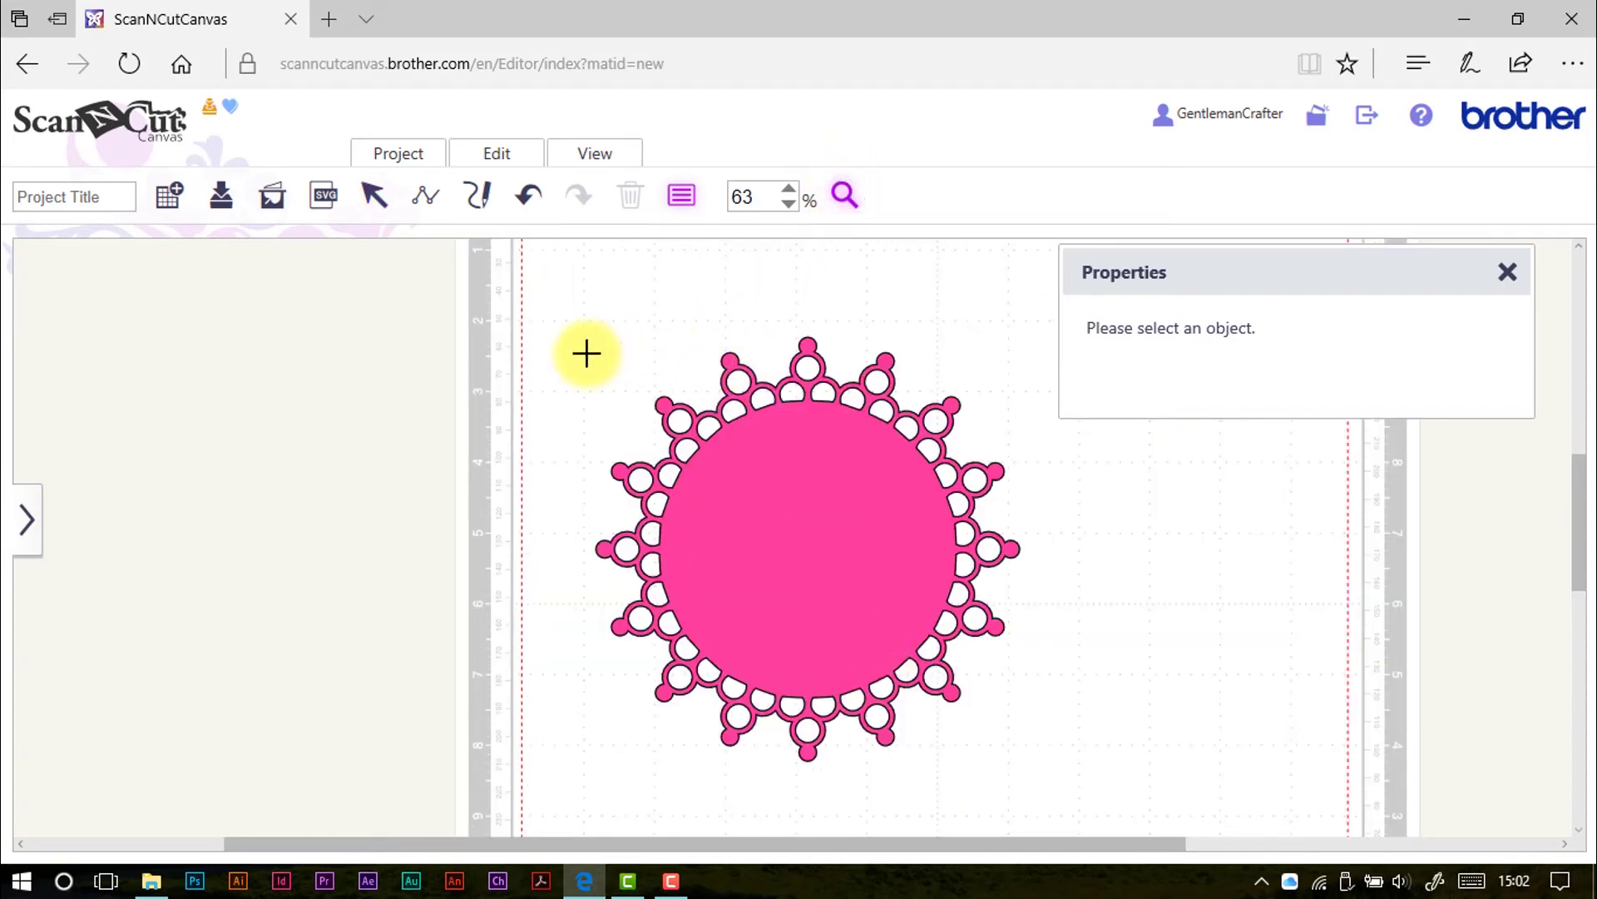
left_click_drag(573, 326, 1035, 757)
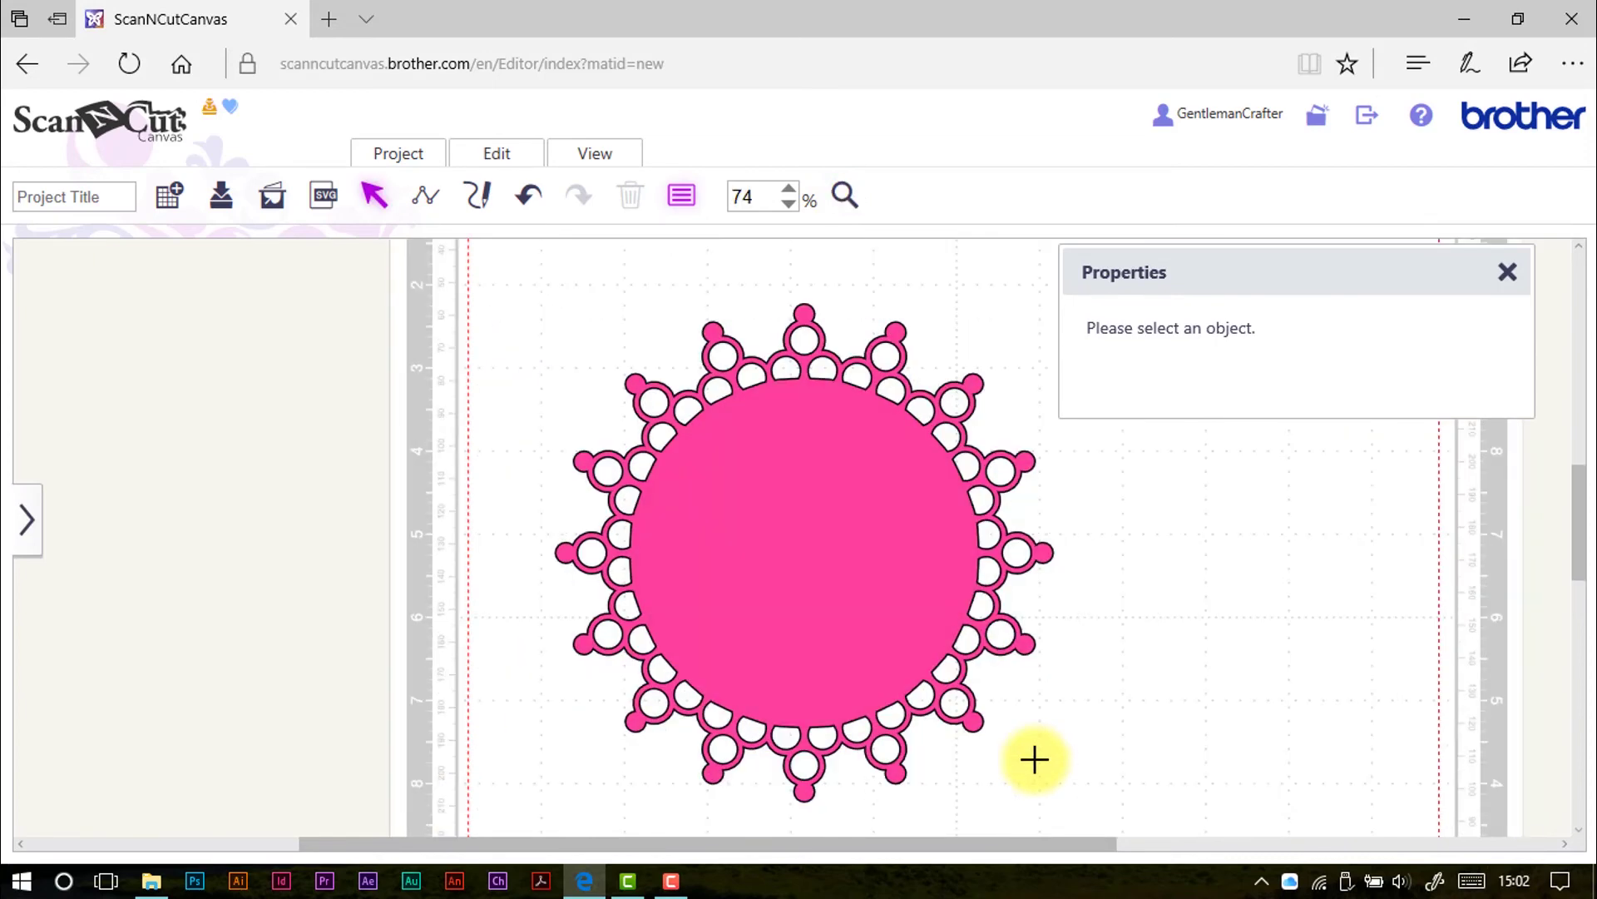
left_click_drag(1580, 521, 1582, 525)
left_click(1508, 271)
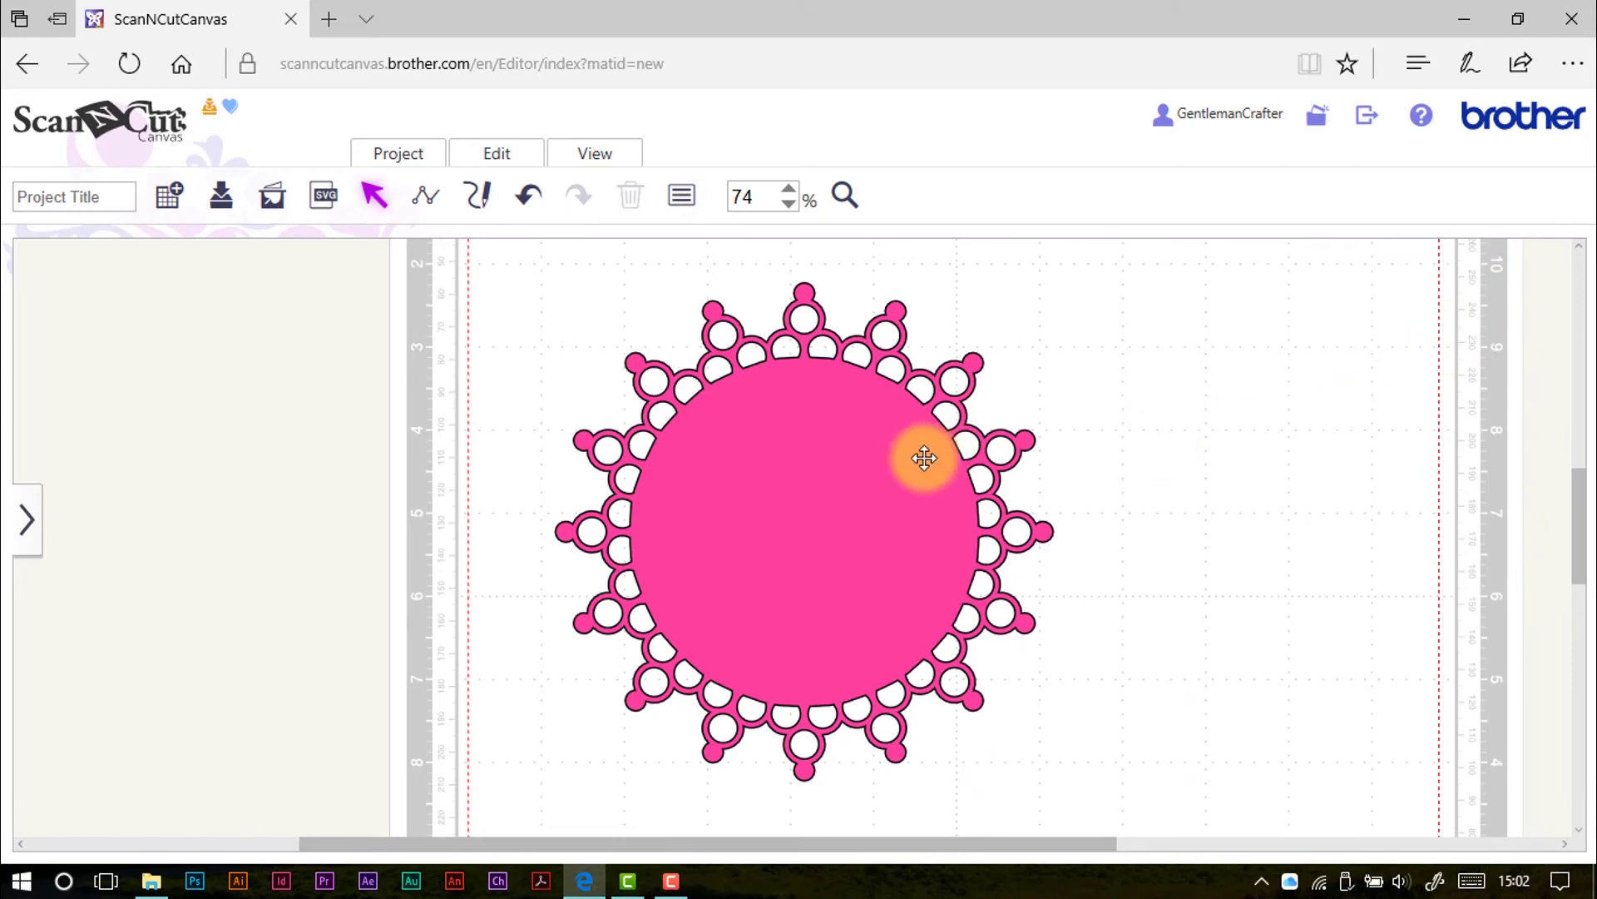
- Create an outward offset line 0.12 inches around the pink lace doily
left_click(853, 461)
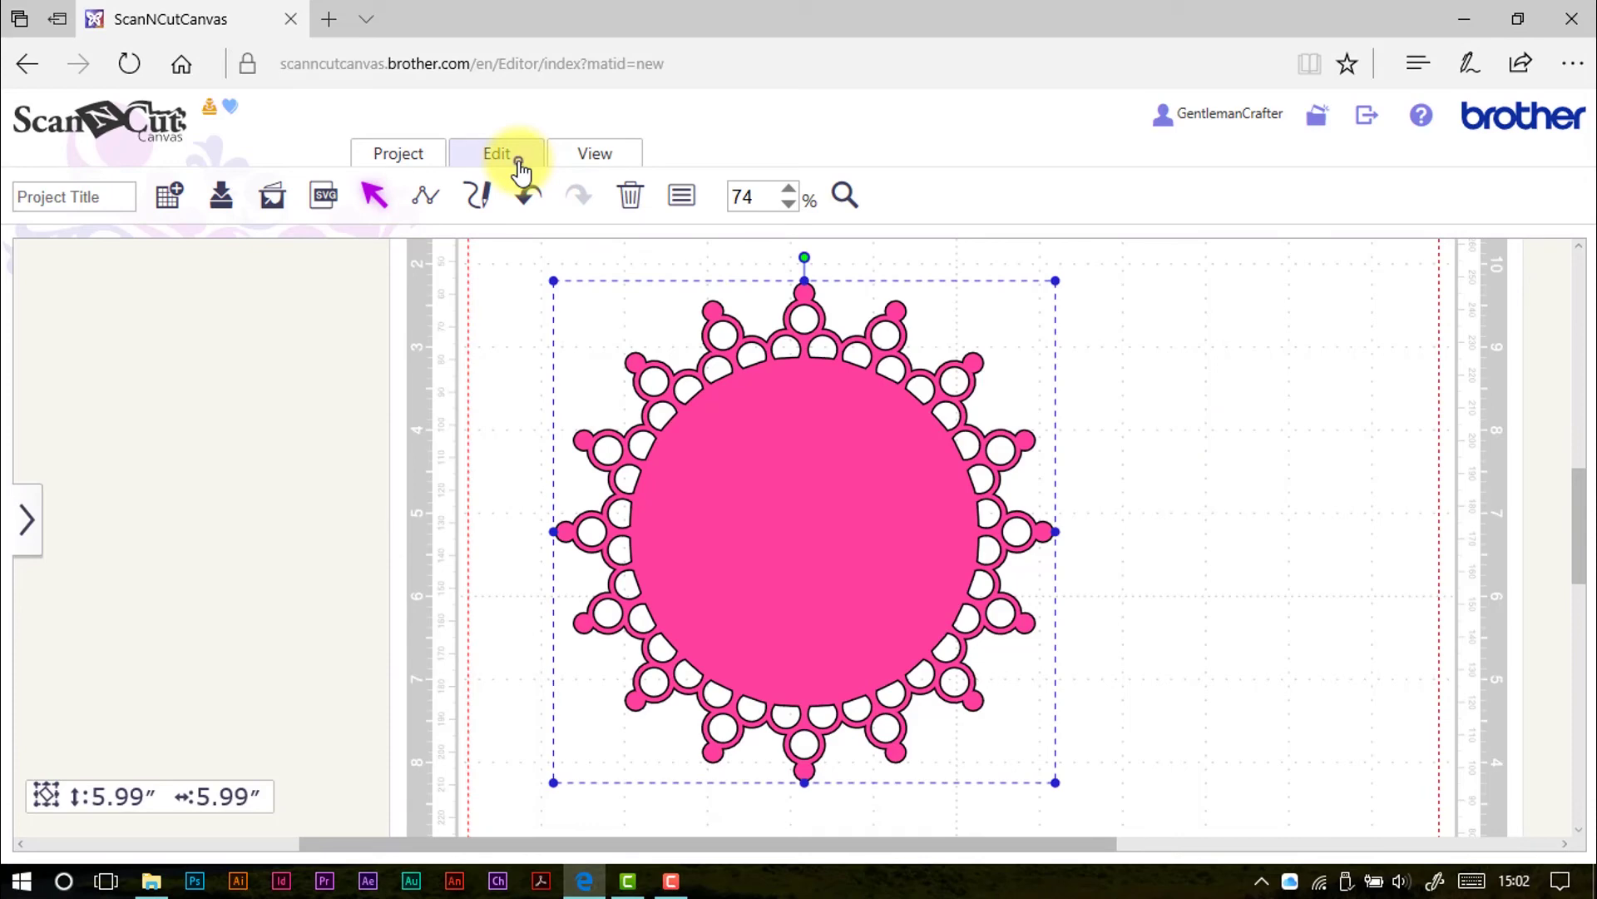
left_click(520, 167)
left_click(860, 325)
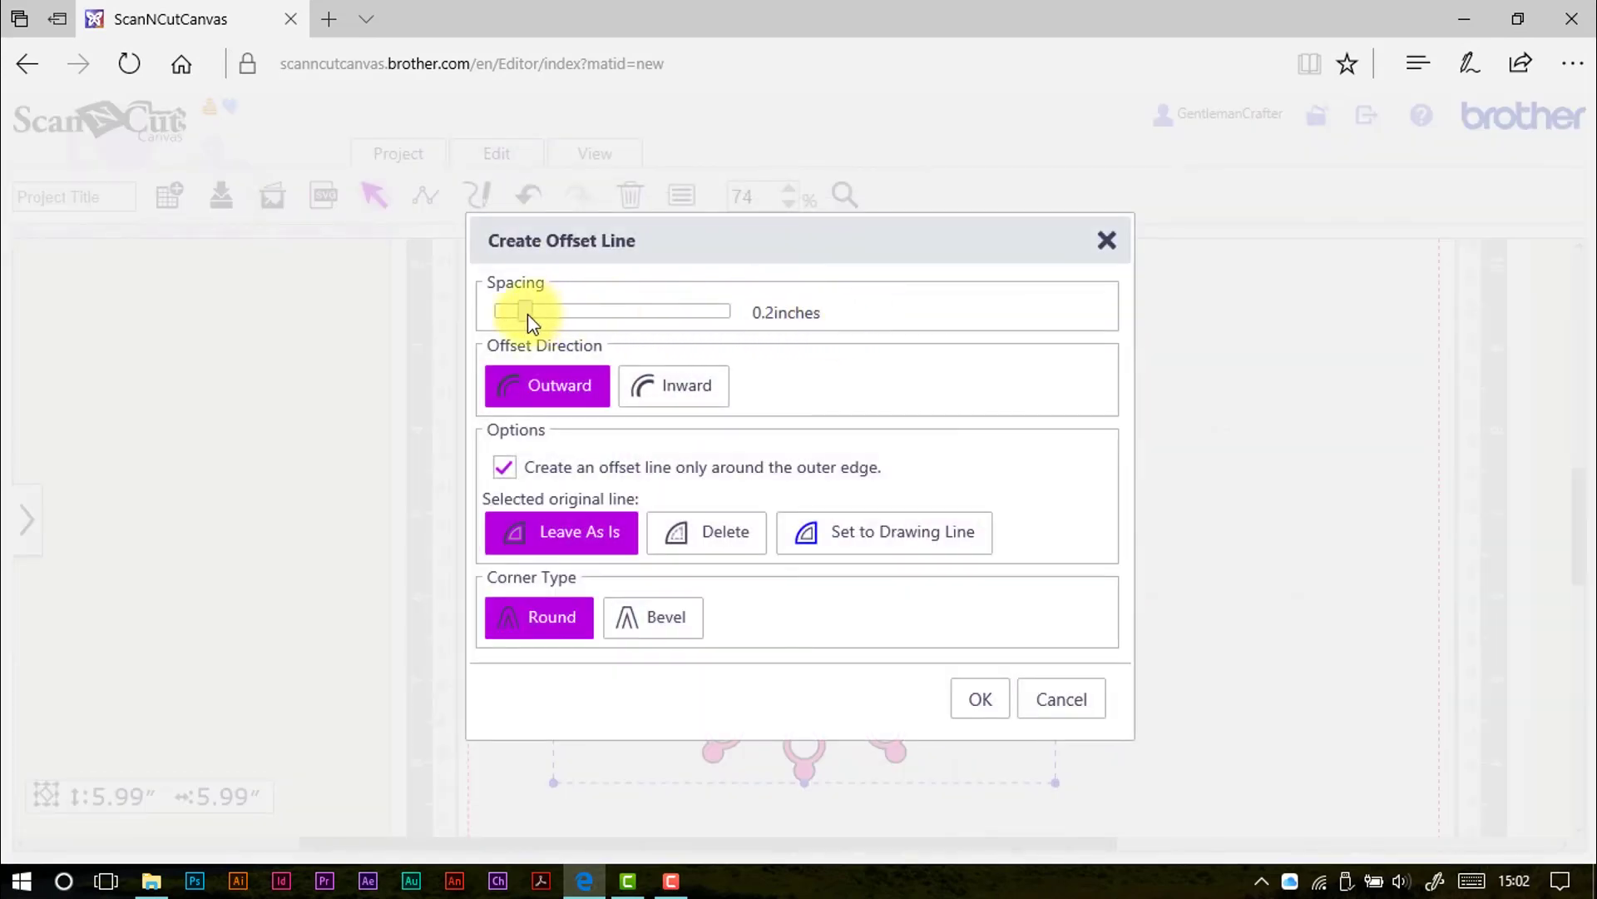
left_click_drag(527, 314, 524, 318)
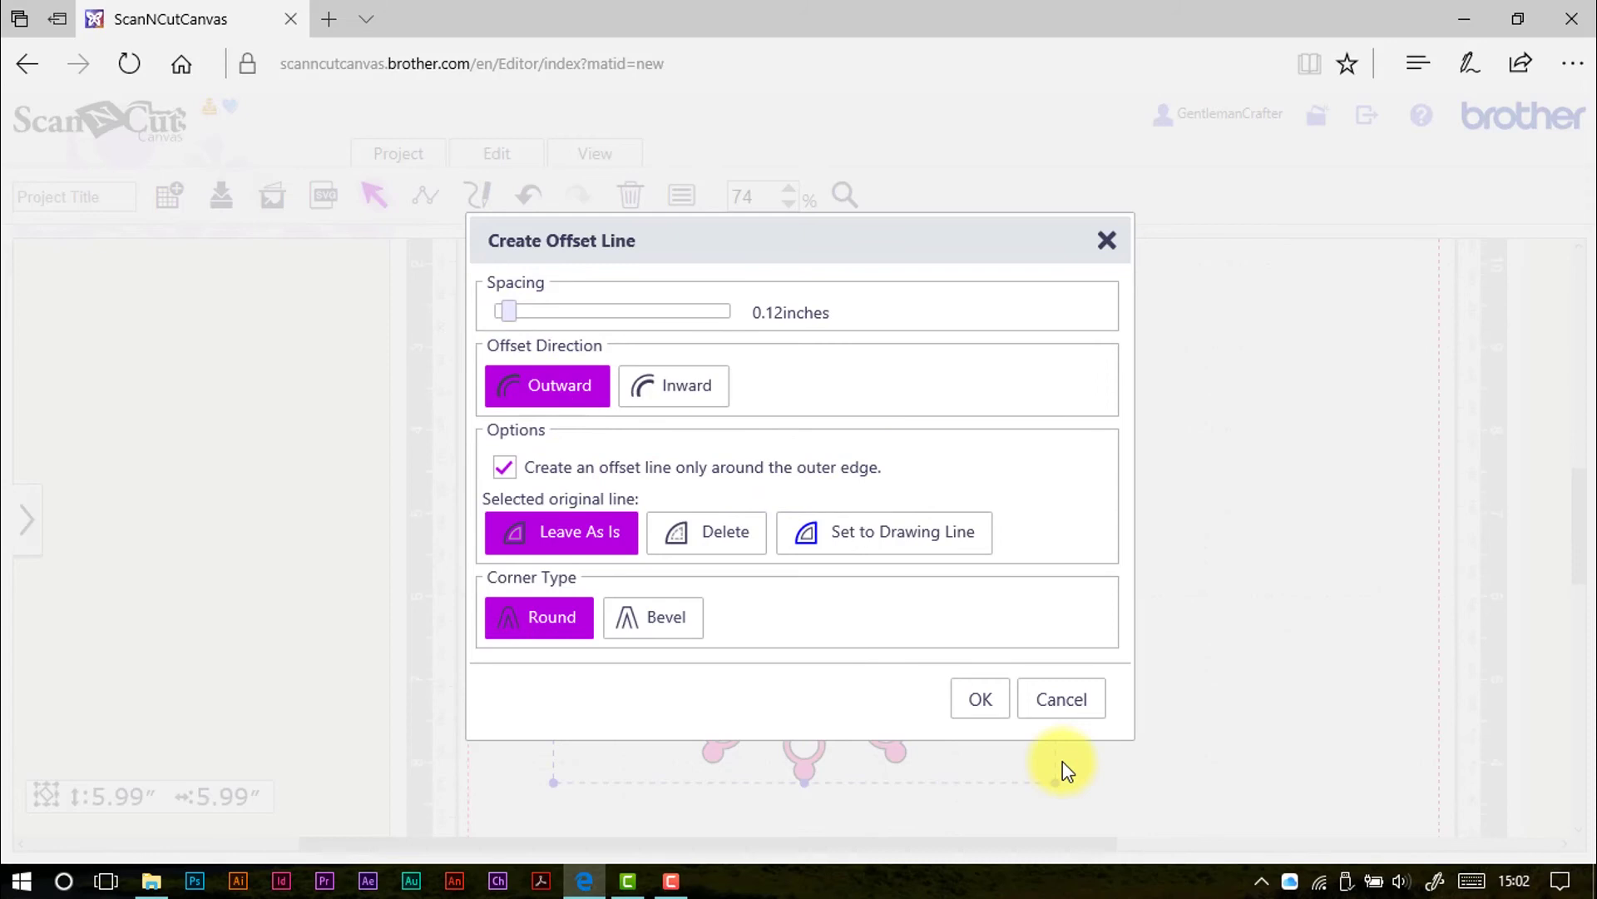
left_click(978, 708)
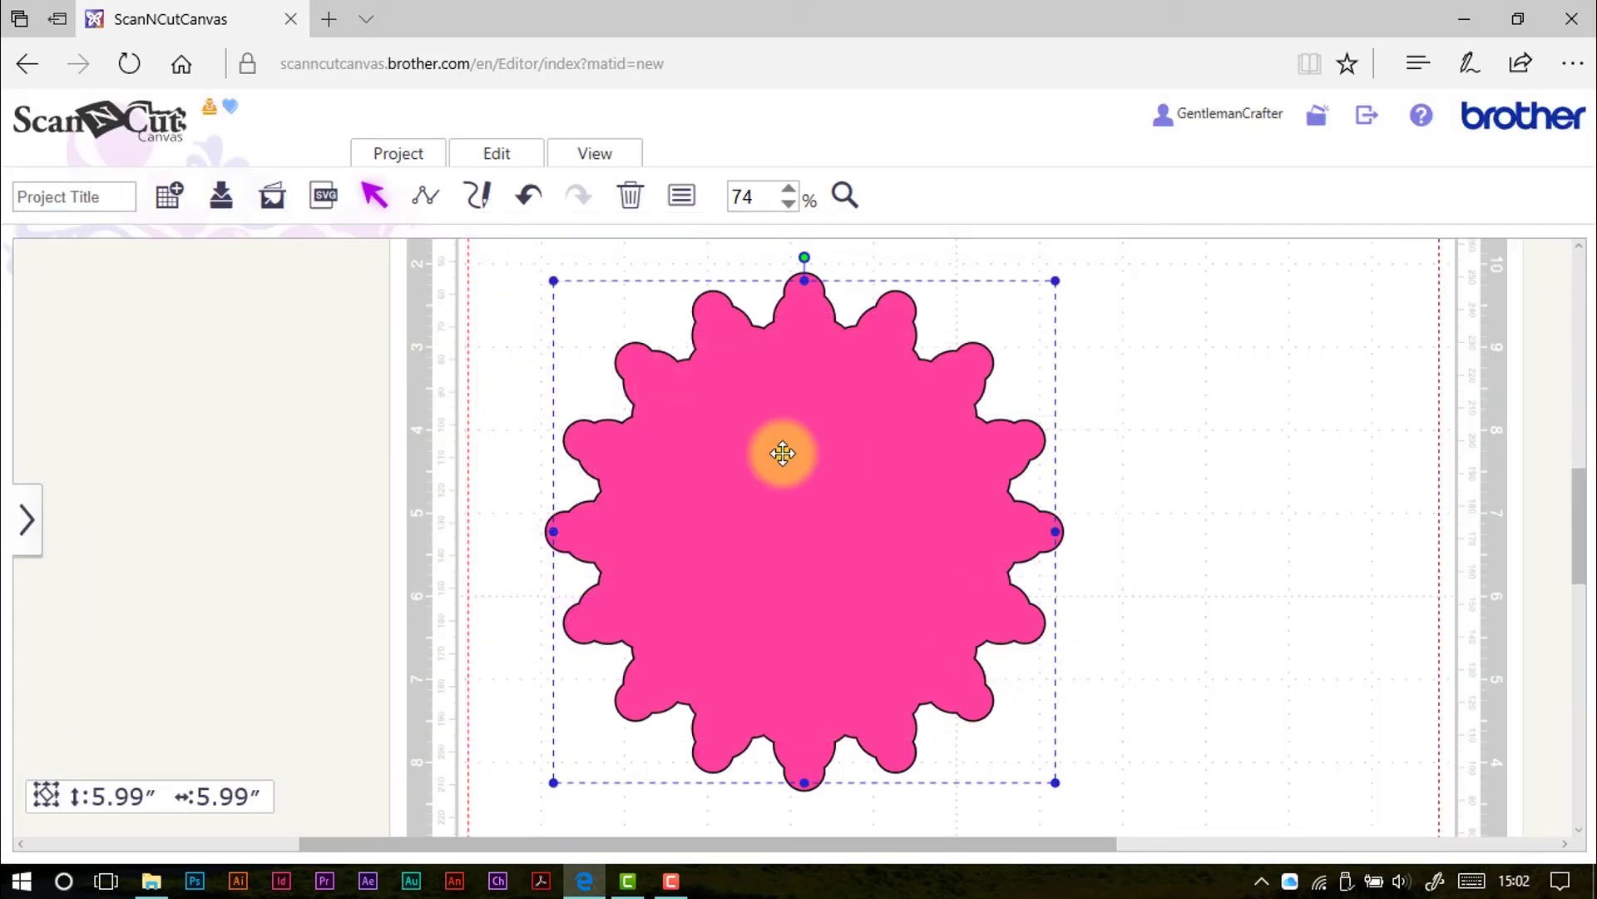
- Send the offset shape behind the doily and fill it dark plum
right_click(782, 453)
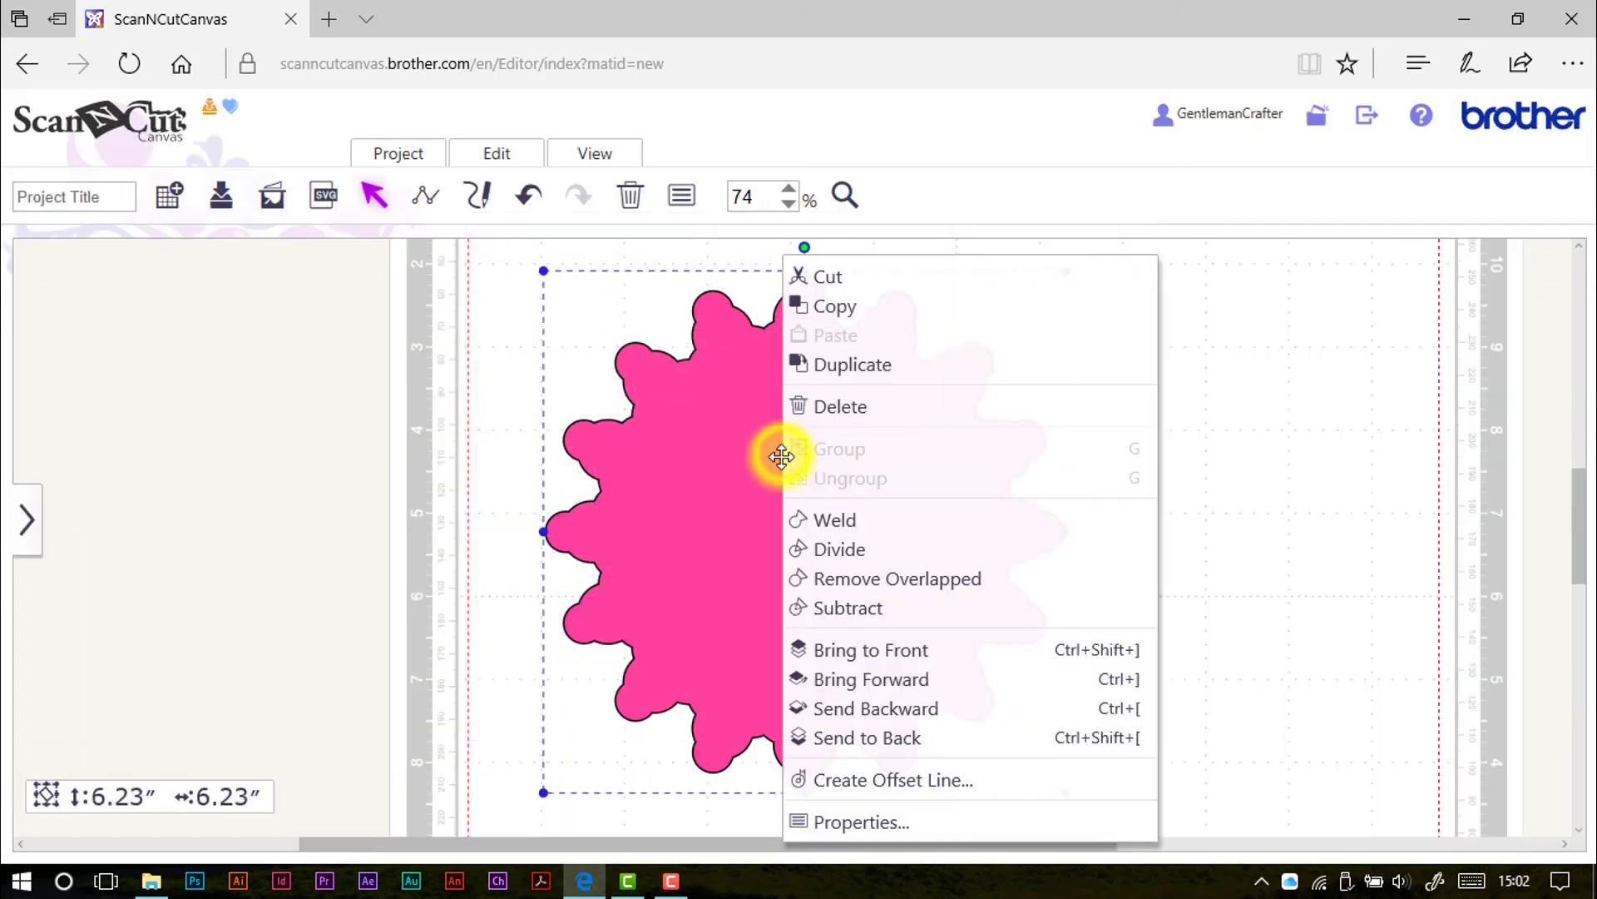
left_click(858, 735)
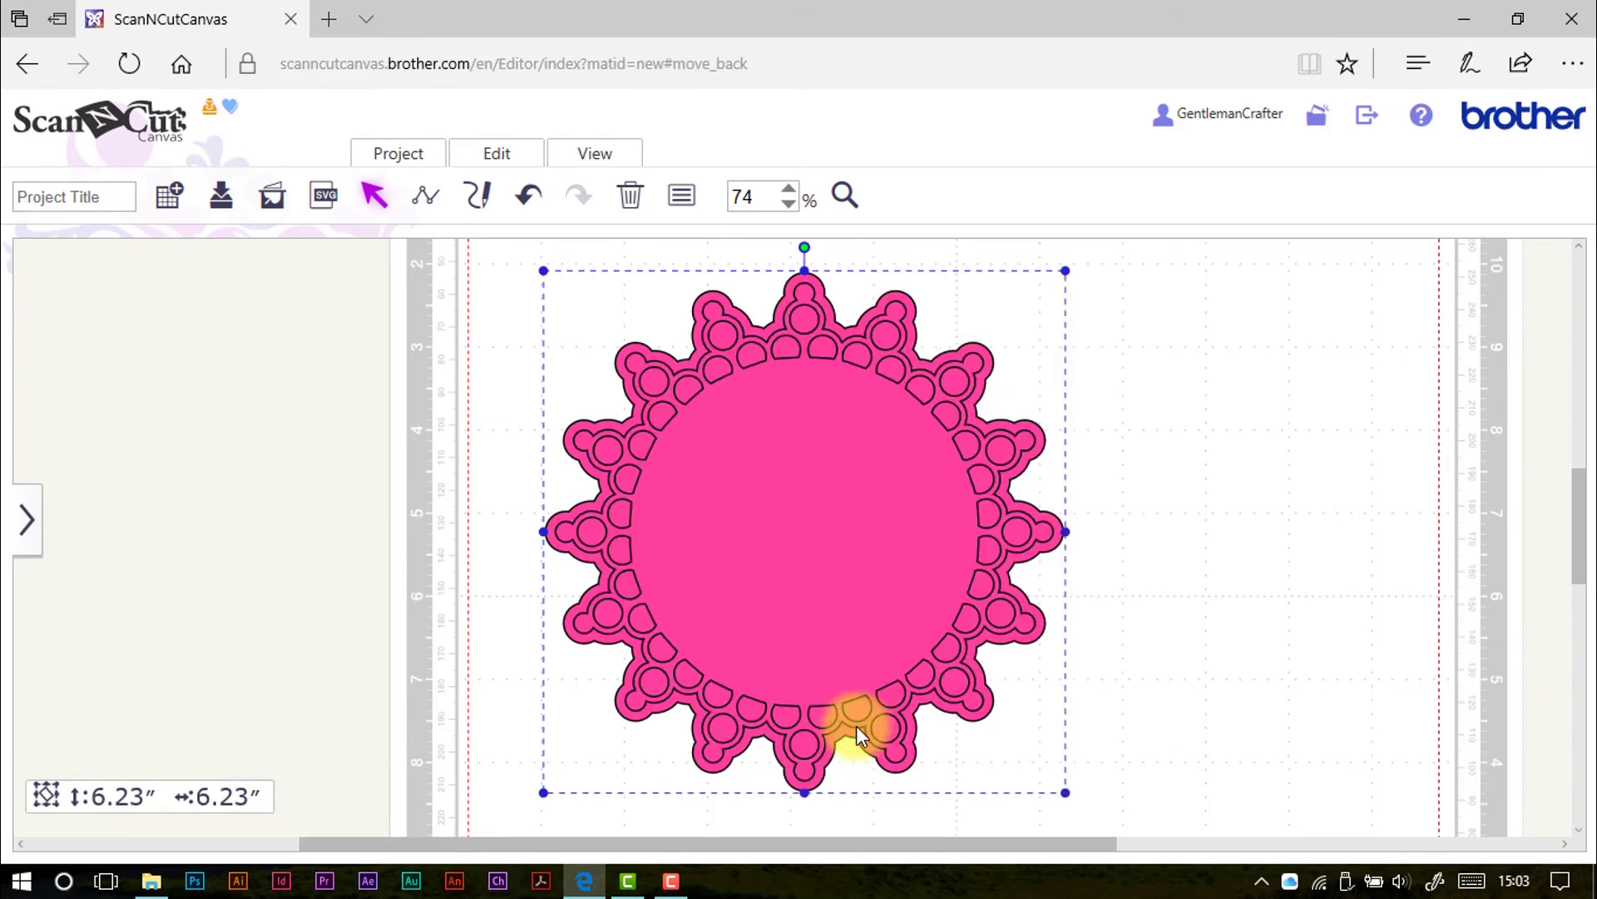
left_click(682, 196)
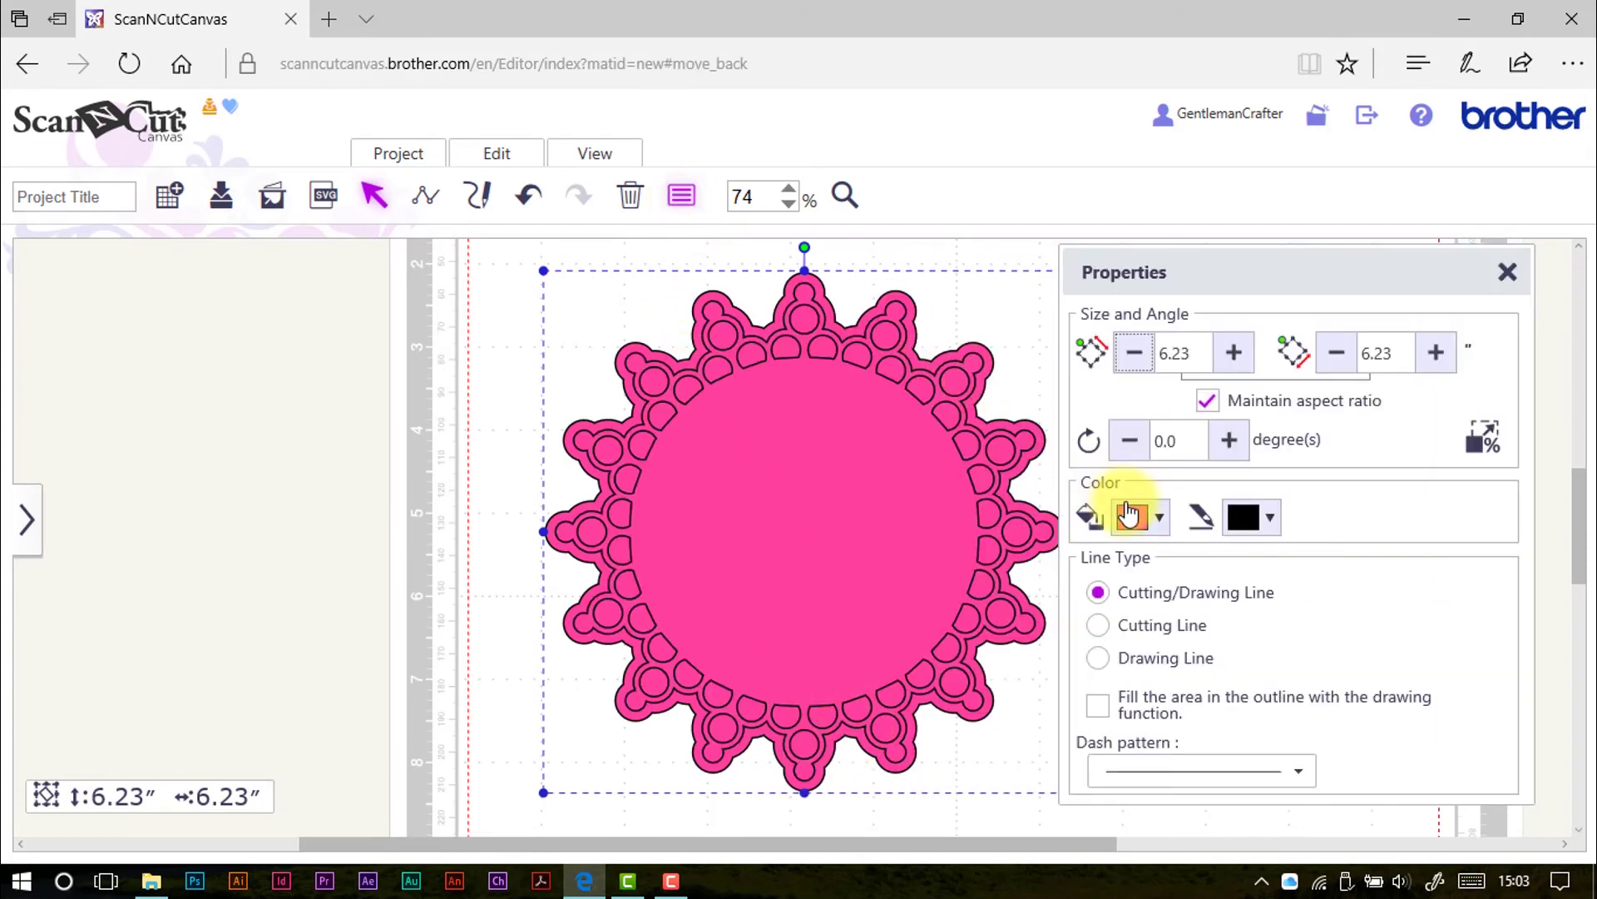
left_click(1158, 520)
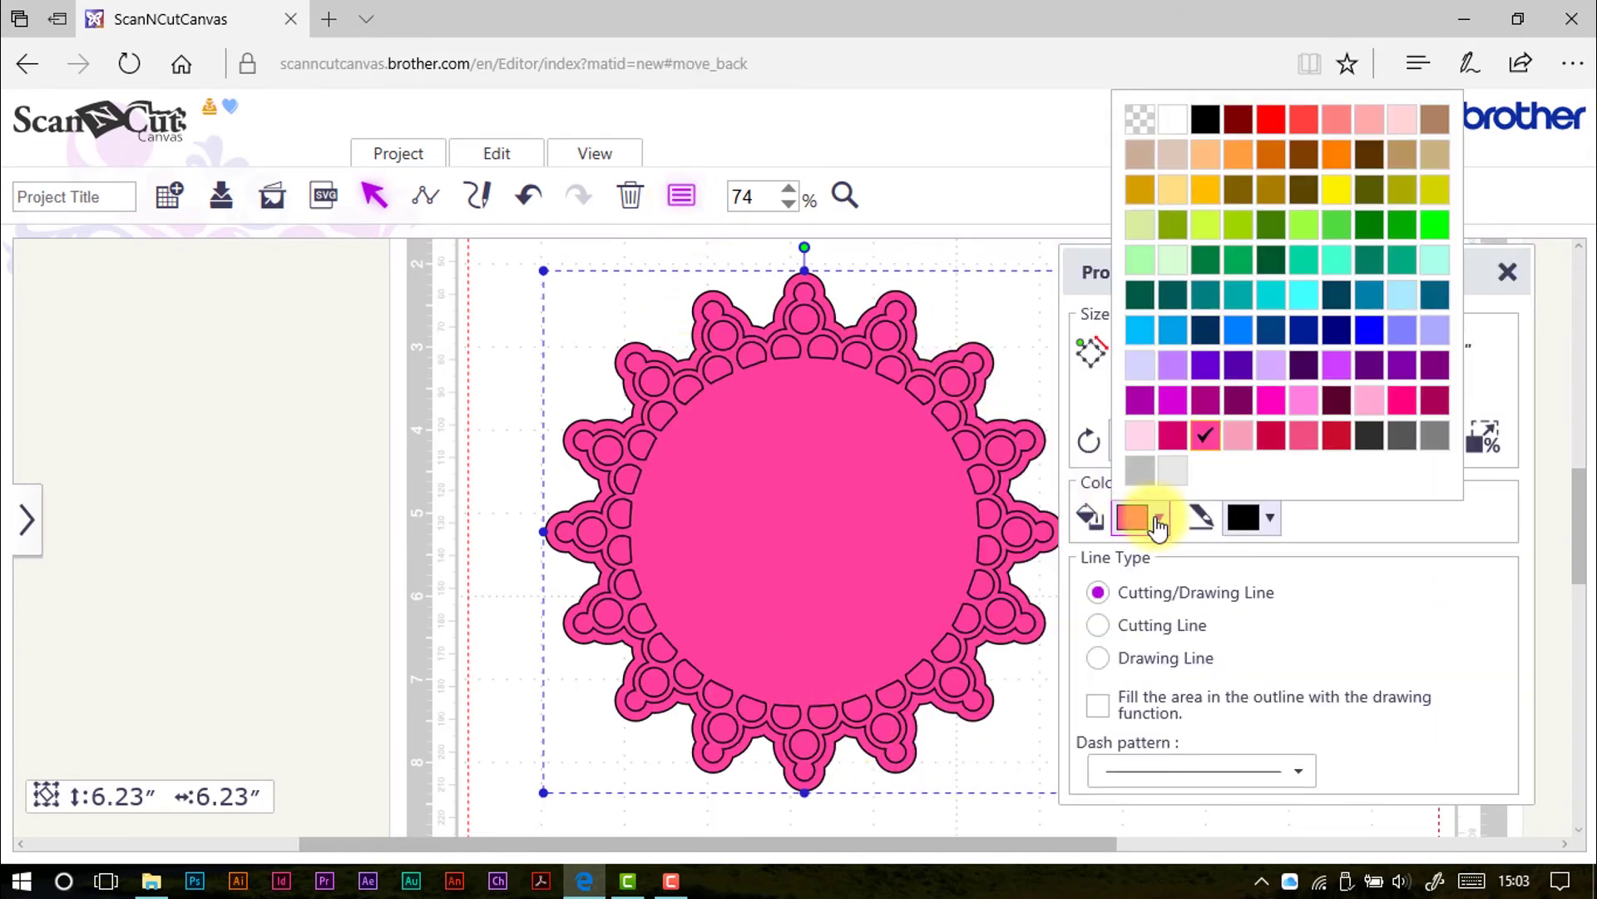
left_click(1238, 401)
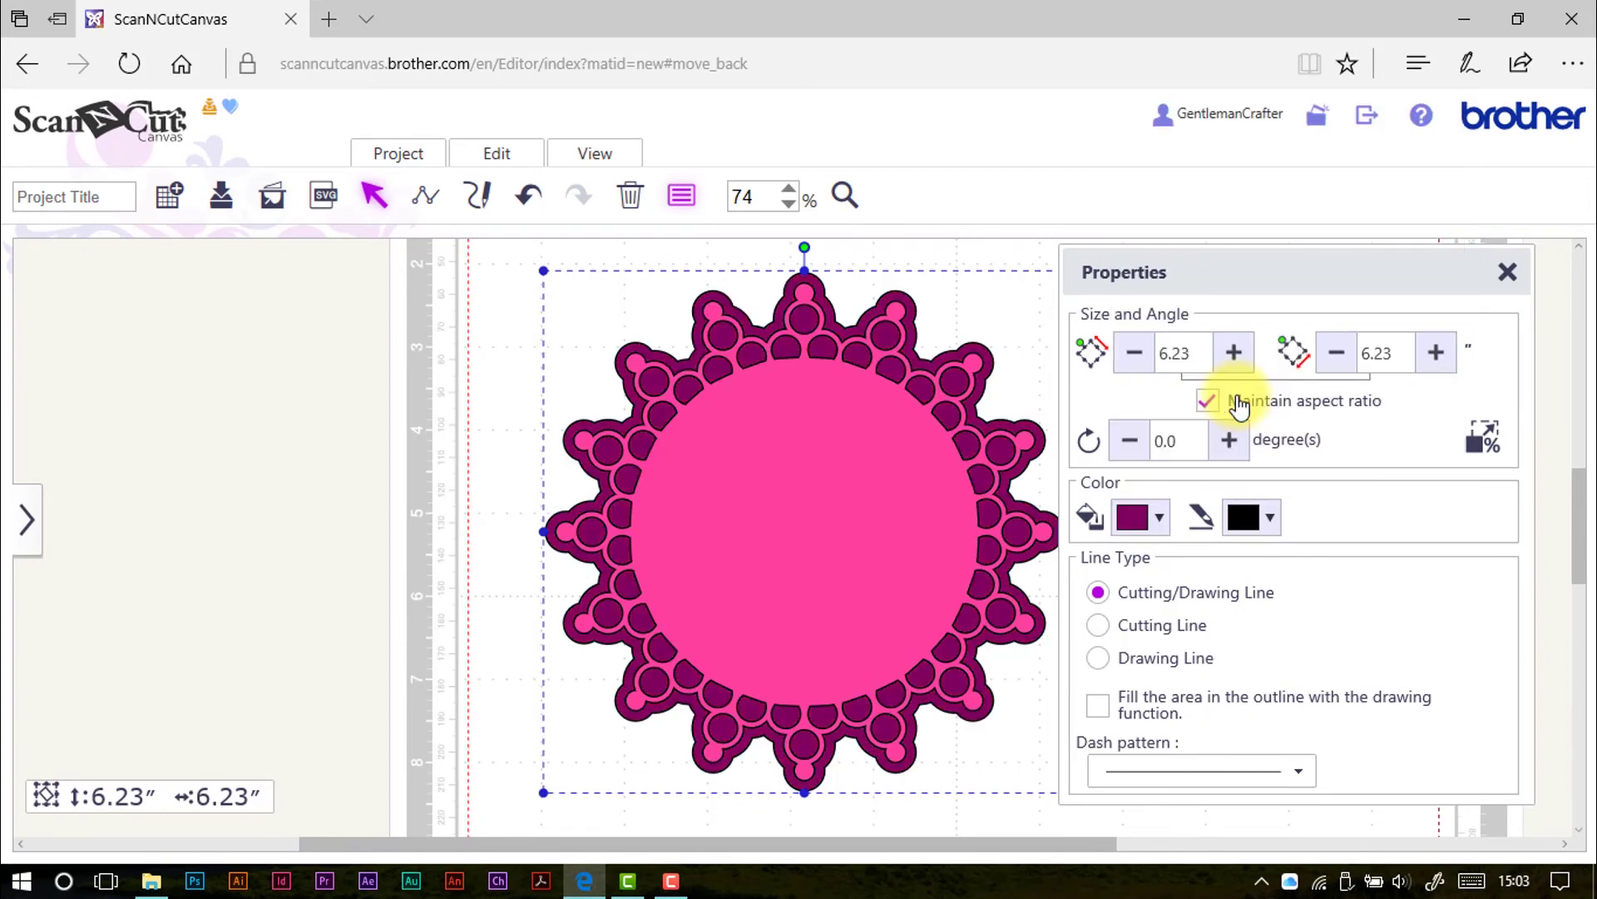
left_click(1515, 275)
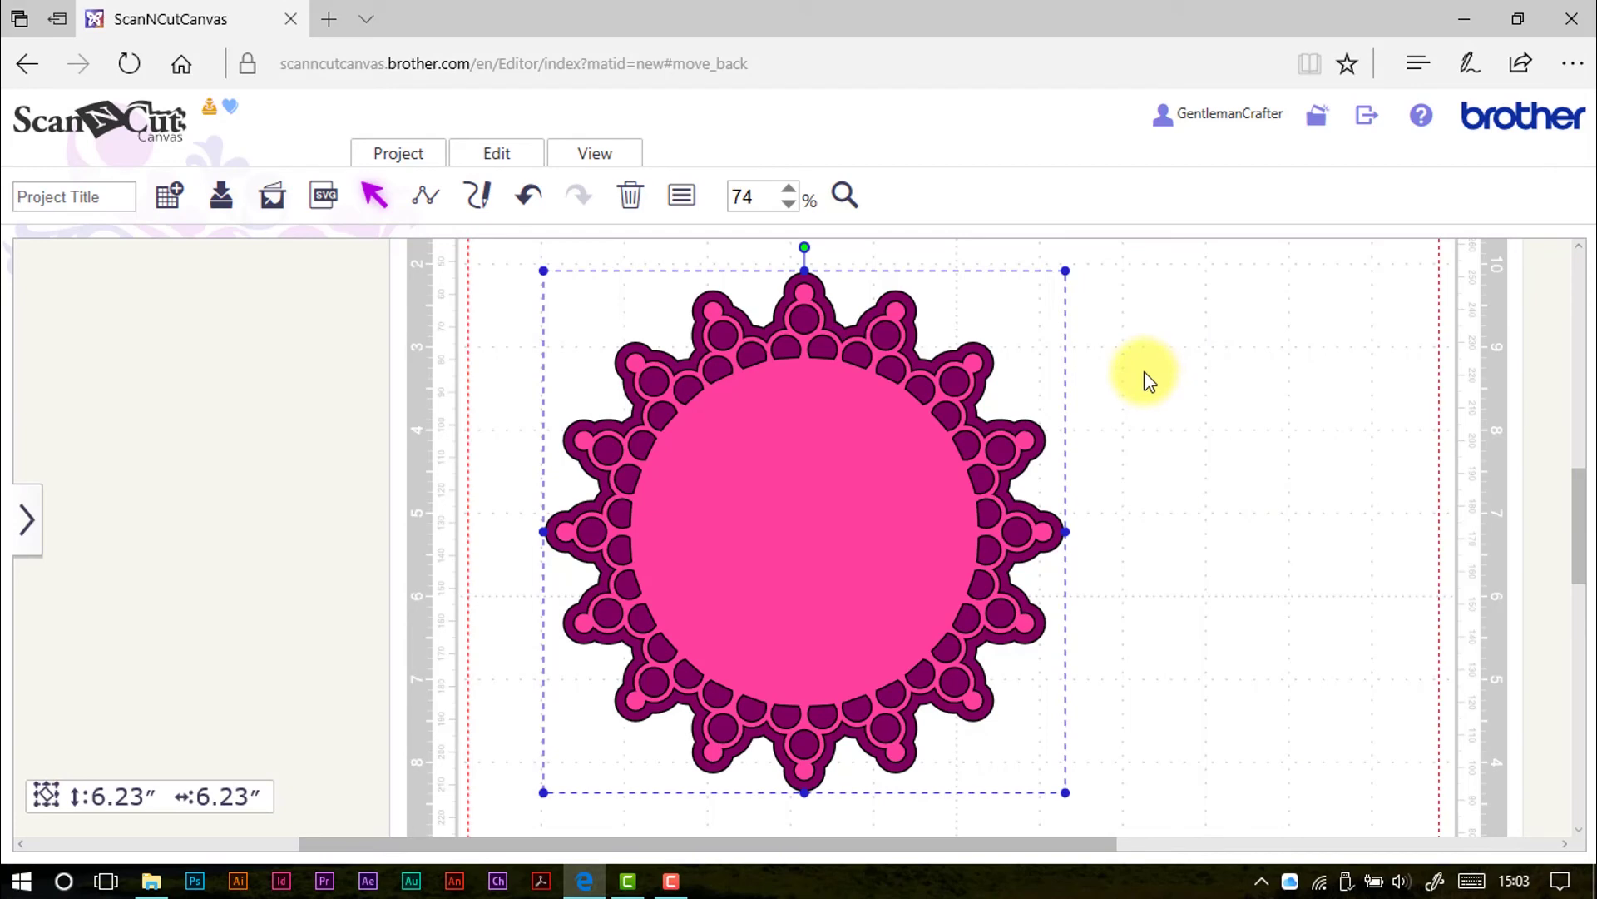
- Separate the dark plum shadow and pink lace doily, placing them at the mat's top and lower right
left_click(735, 501)
left_click_drag(732, 501, 1099, 476)
left_click(753, 524)
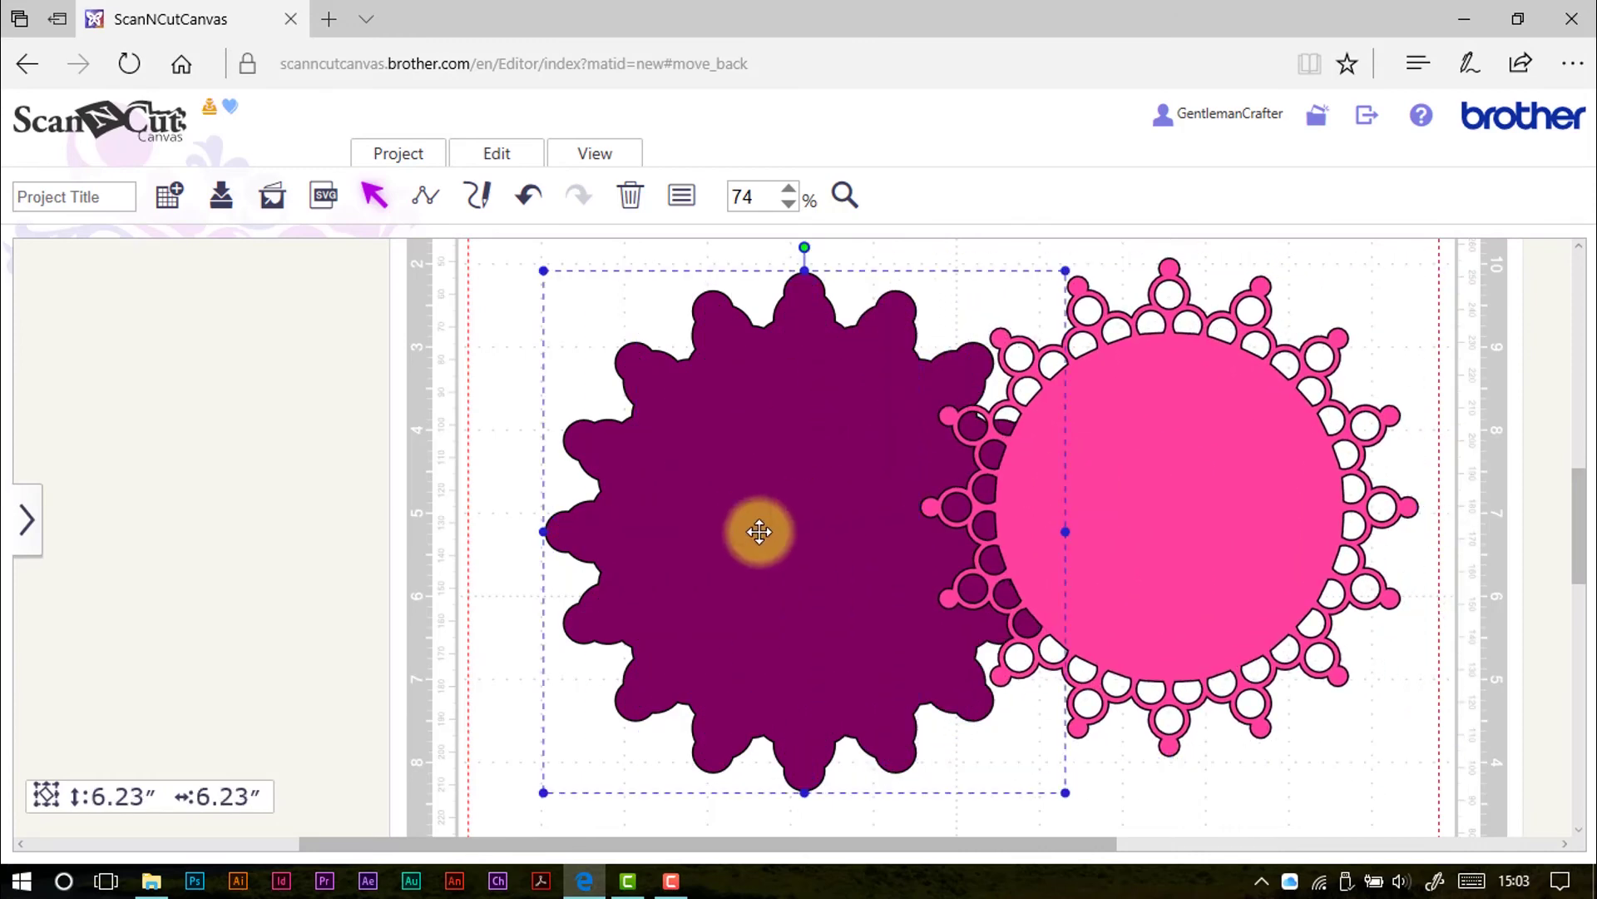
left_click_drag(756, 527, 716, 496)
left_click(625, 156)
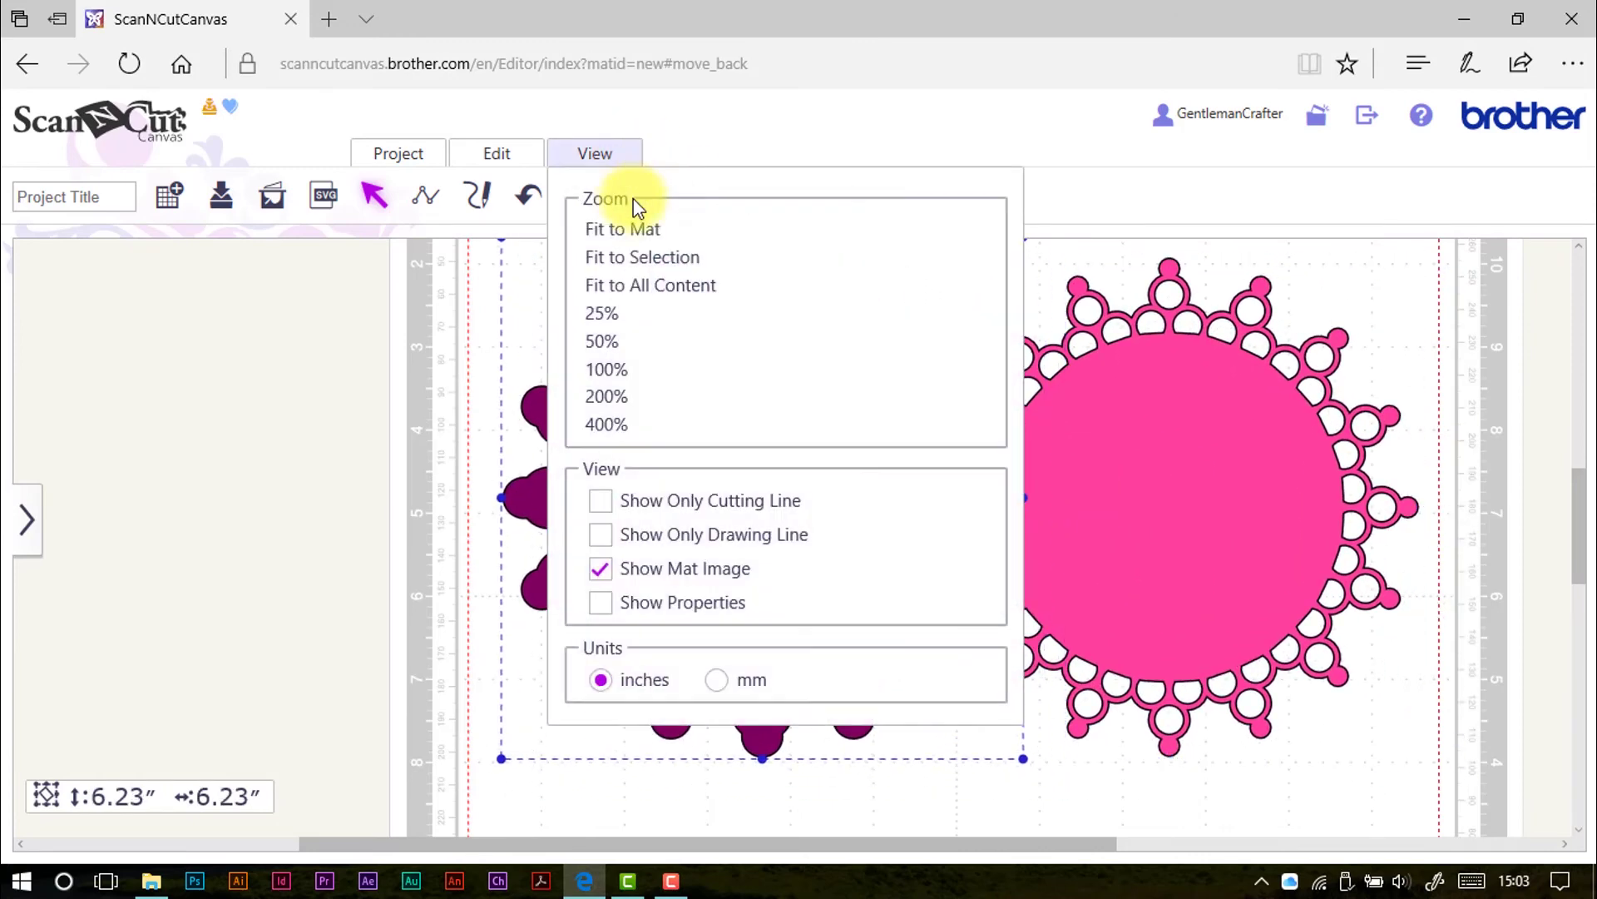
left_click(635, 221)
left_click_drag(726, 450, 720, 395)
left_click(850, 451)
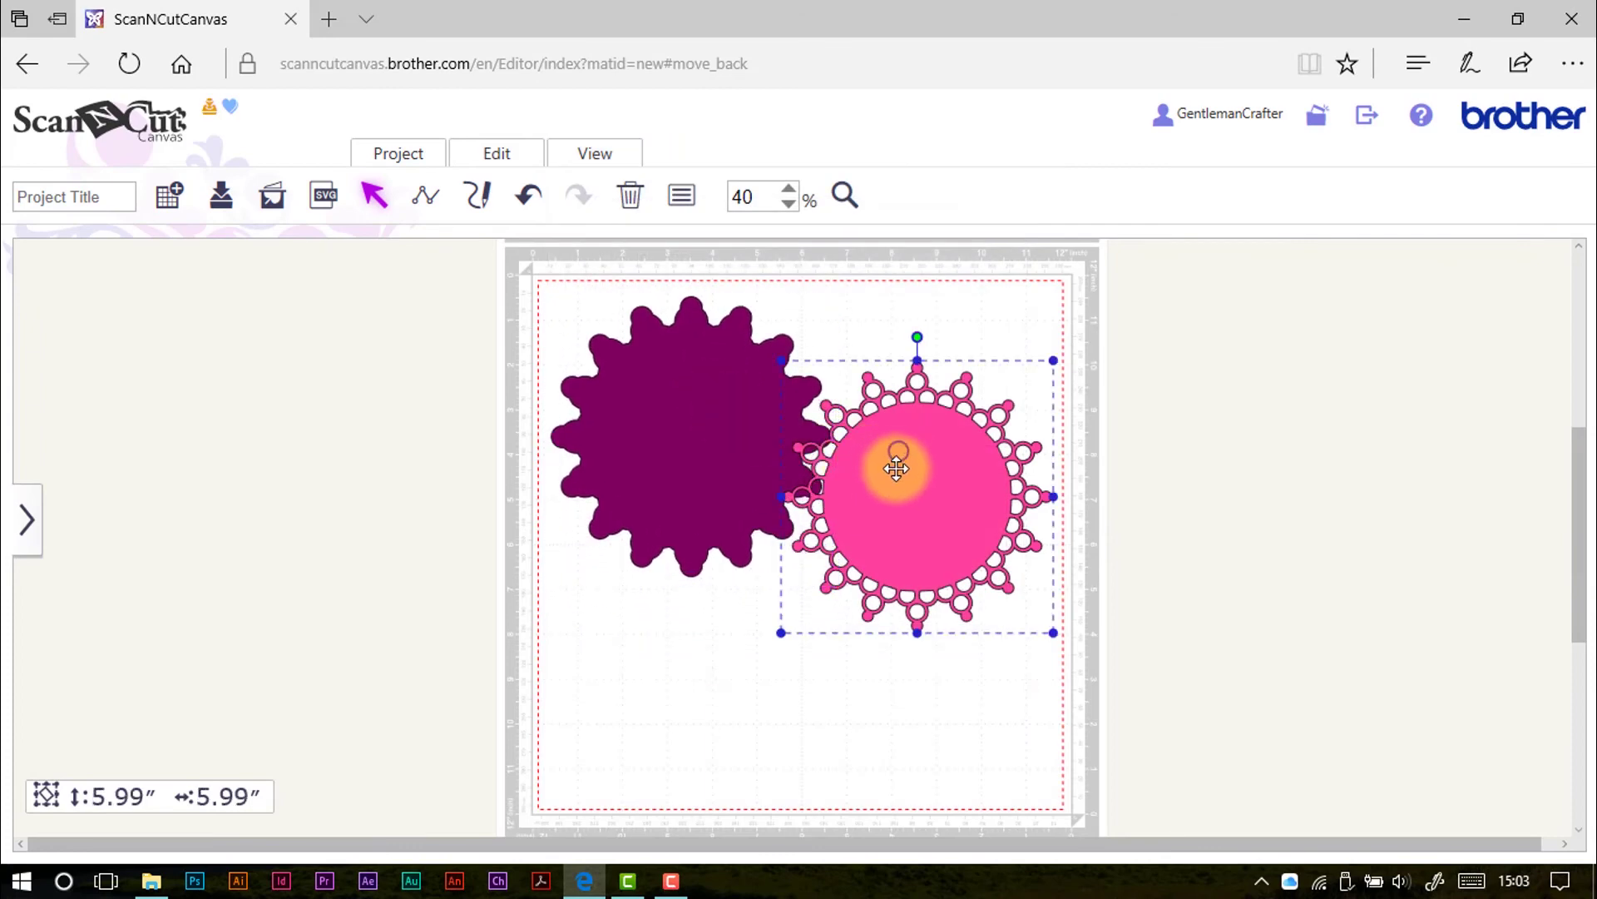
left_click_drag(899, 464, 885, 605)
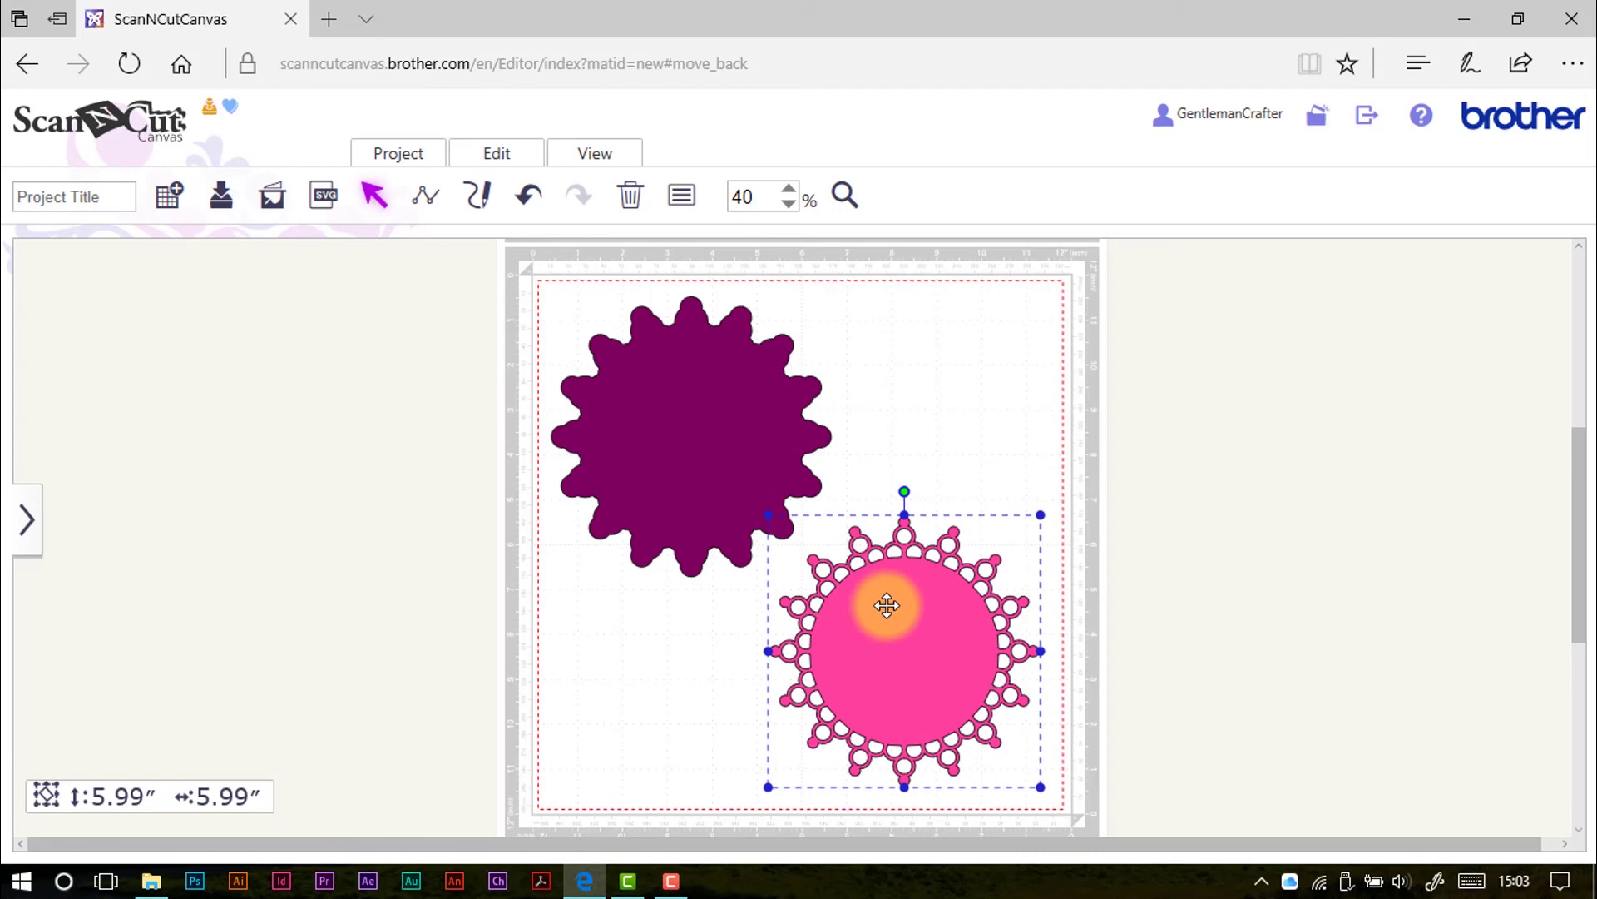
left_click(906, 386)
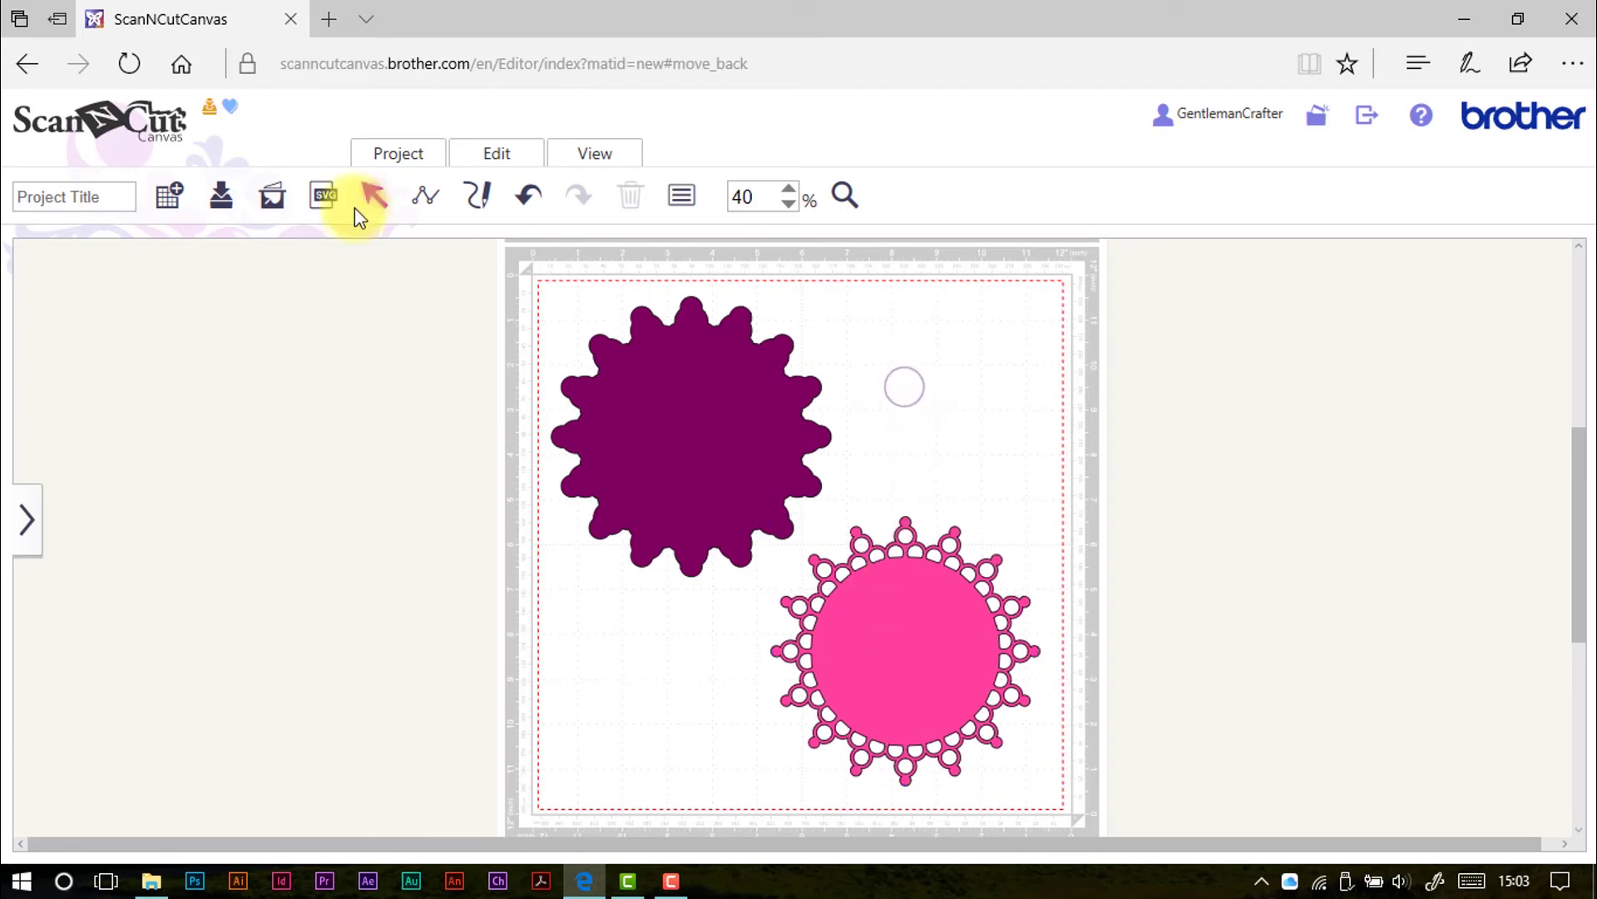
- Save the project with the title Doily-Demo
left_click(106, 197)
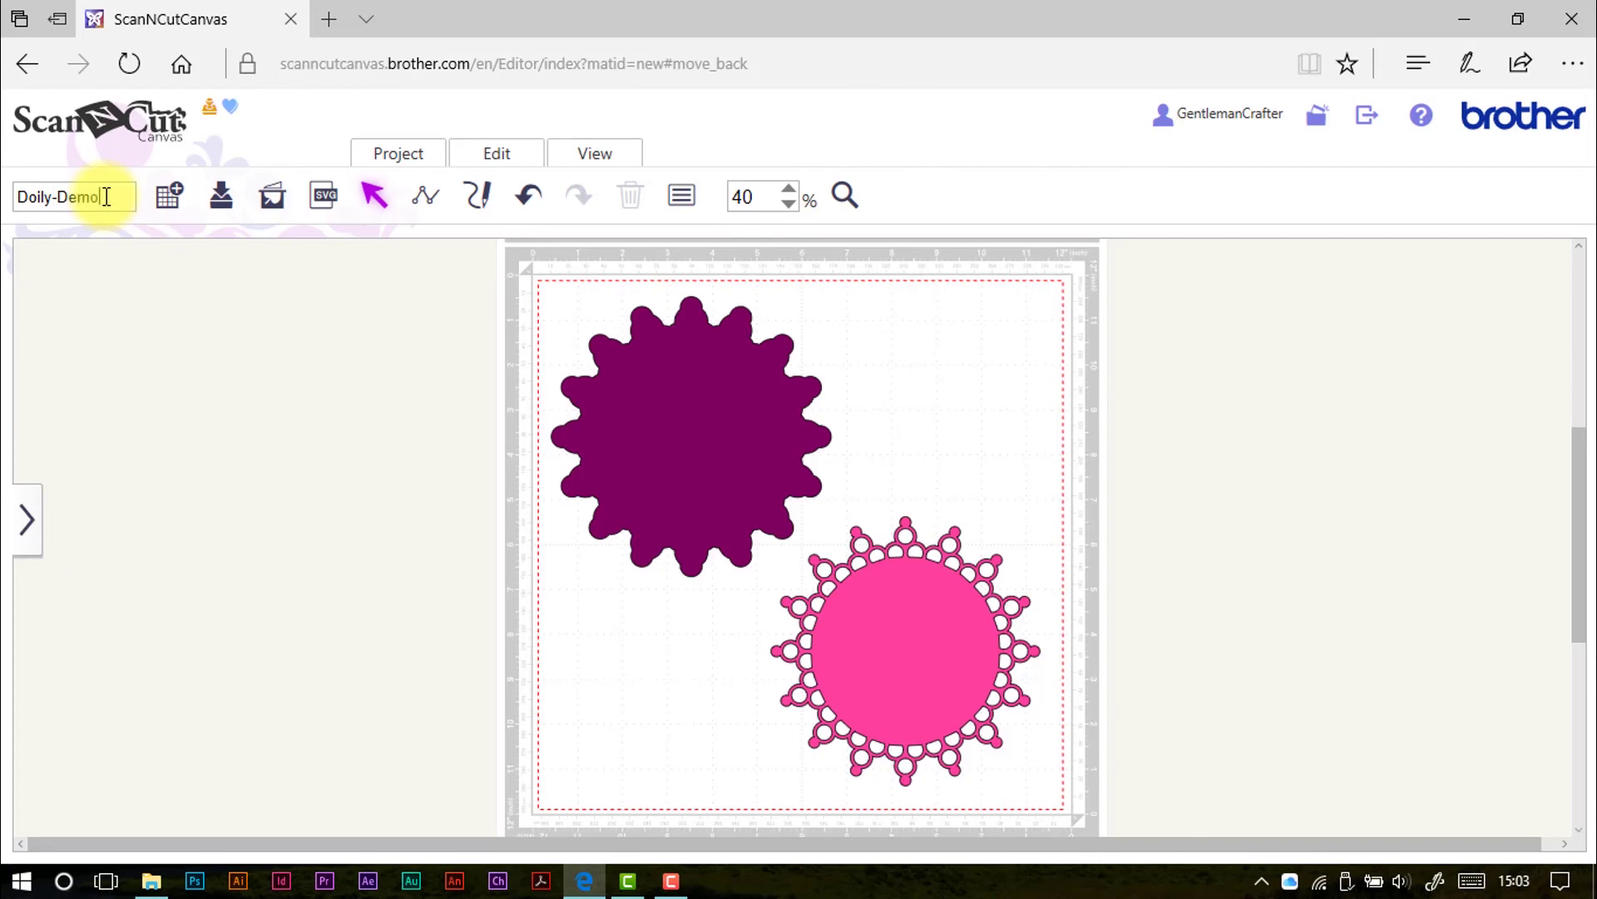
left_click(220, 208)
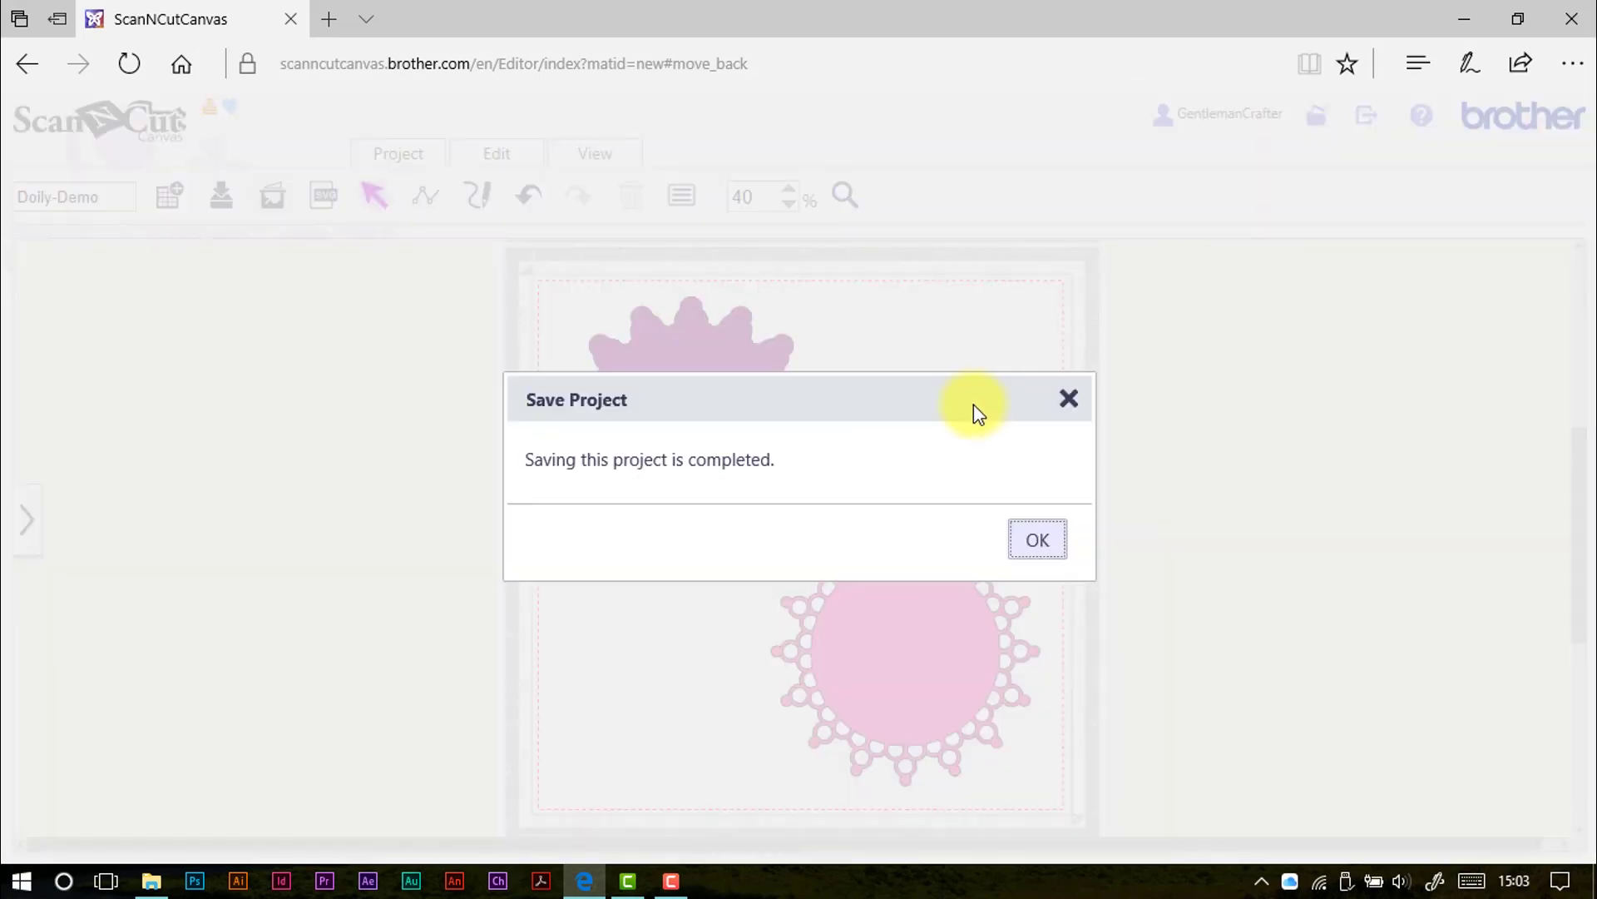
left_click(1023, 534)
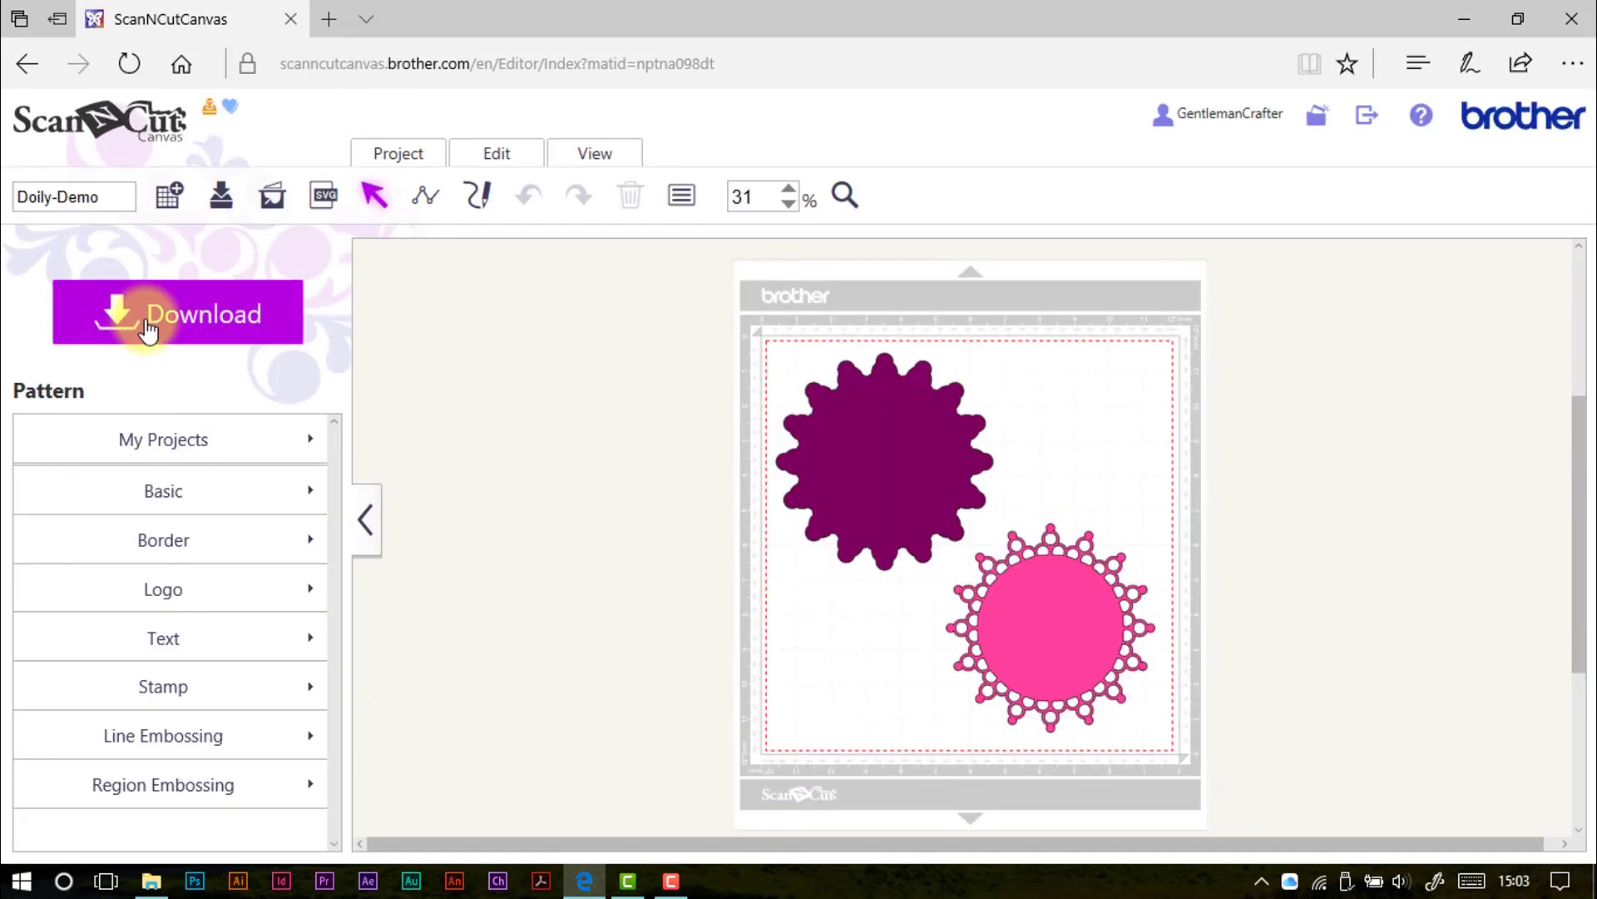
left_click(148, 329)
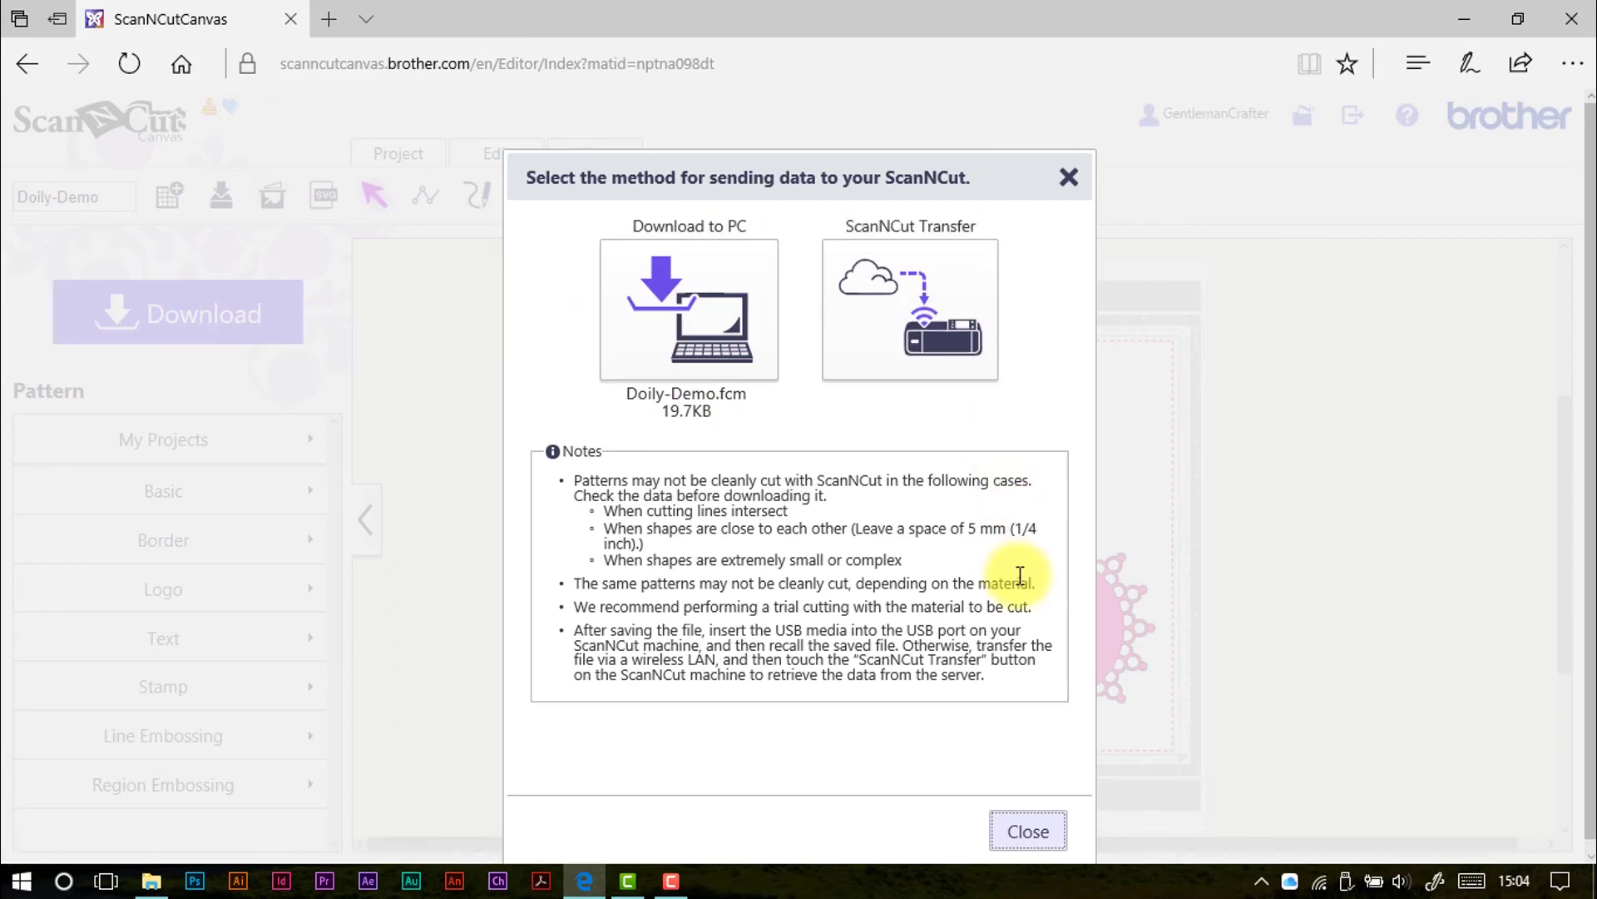
left_click(1036, 827)
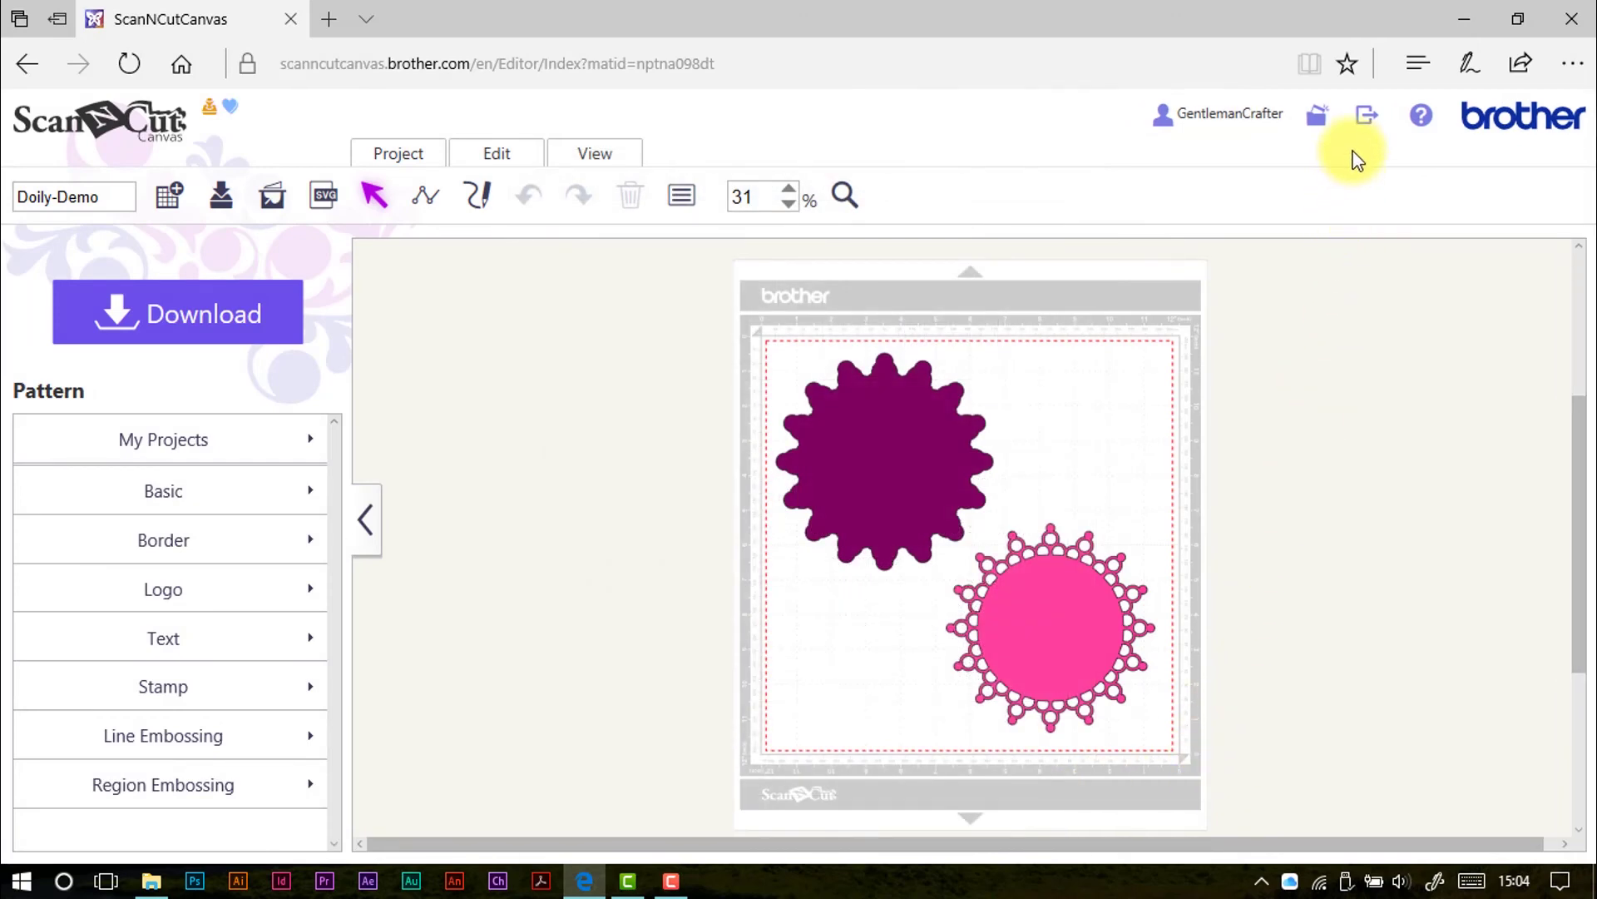
- Log out of the ScanNCut Canvas online editor from the header
left_click(1365, 124)
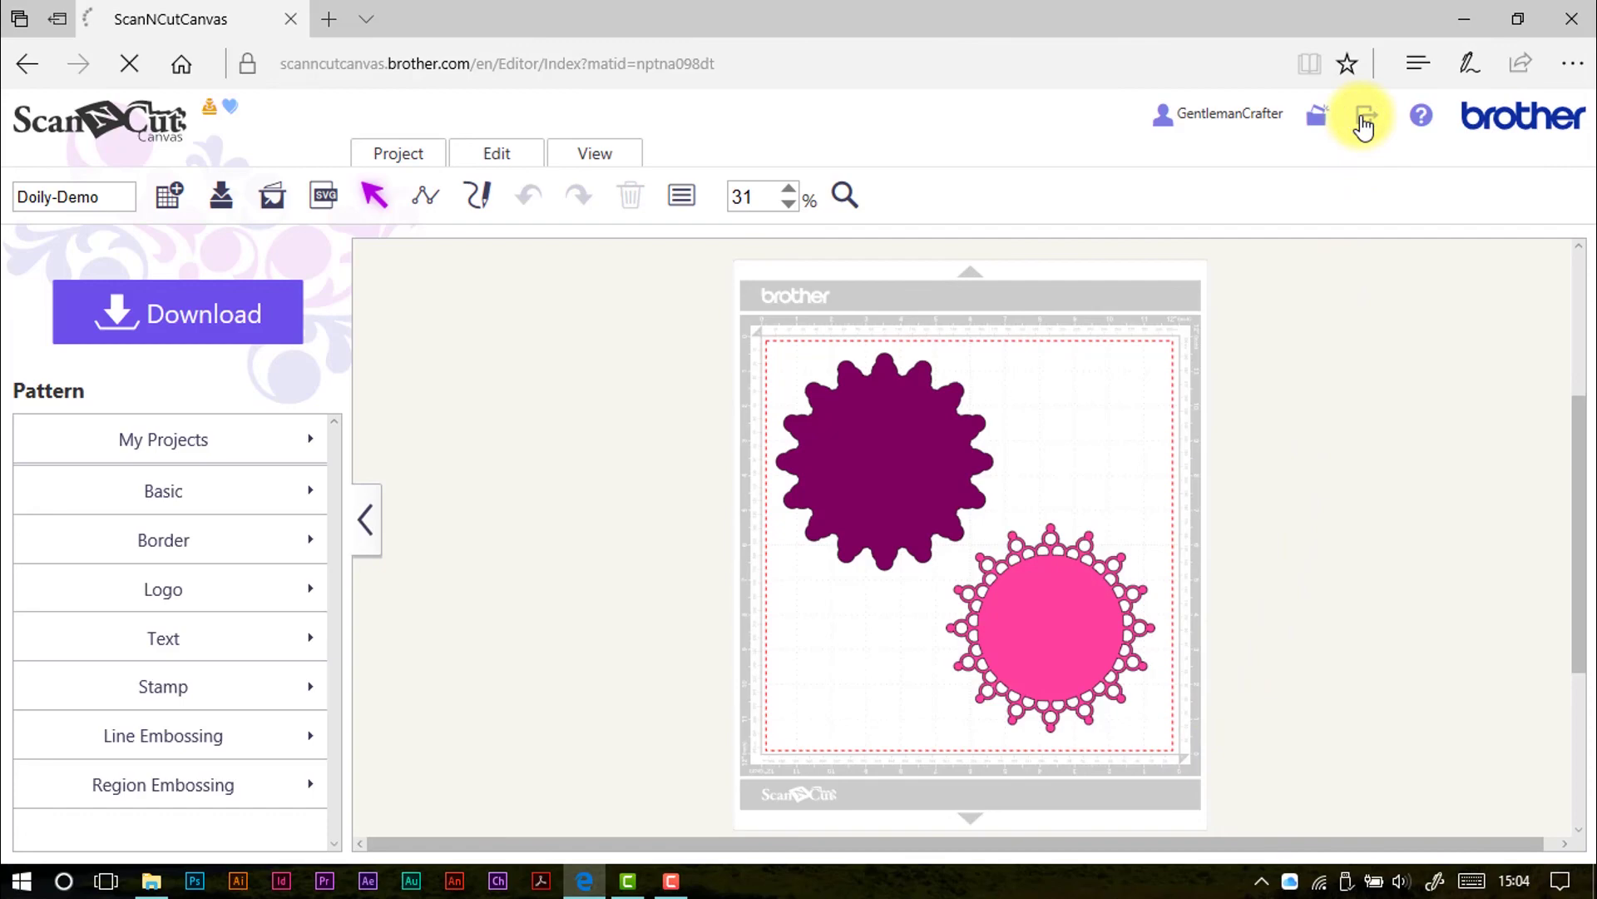